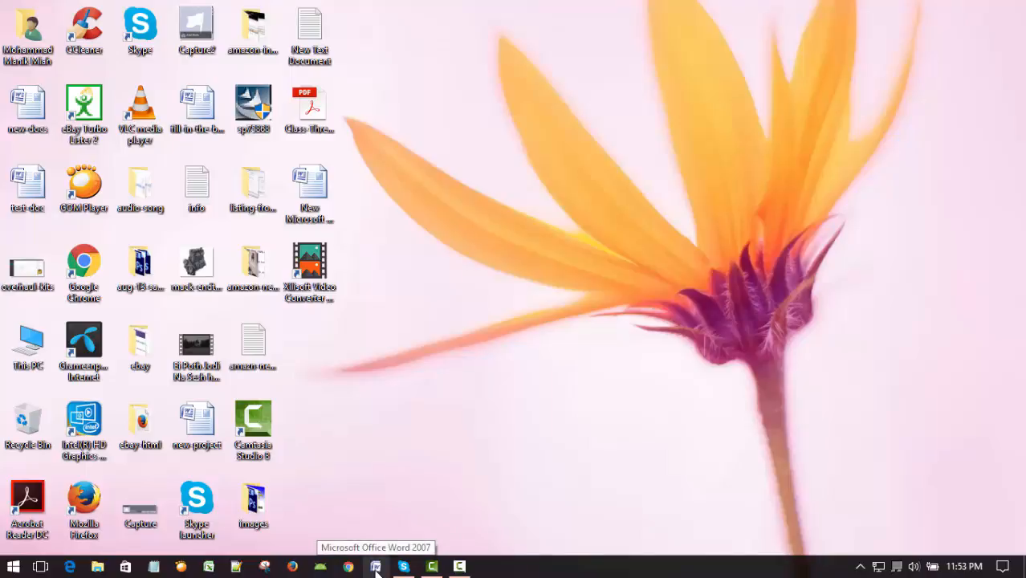
Start Microsoft Office Word 2007 with a blank document.
click(376, 566)
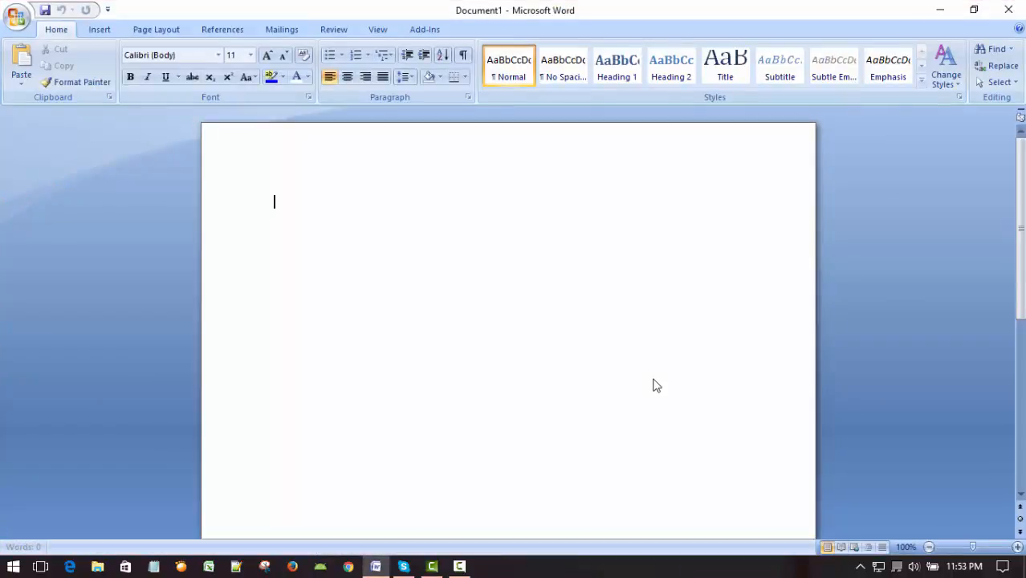
scroll(646, 388, down, 10)
scroll(642, 391, up, 10)
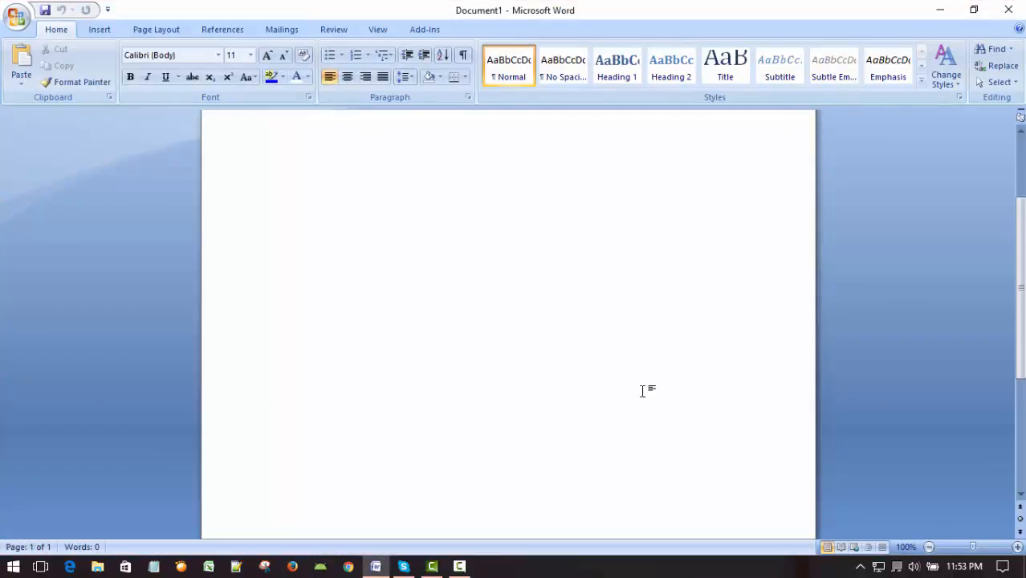
scroll(634, 382, down, 10)
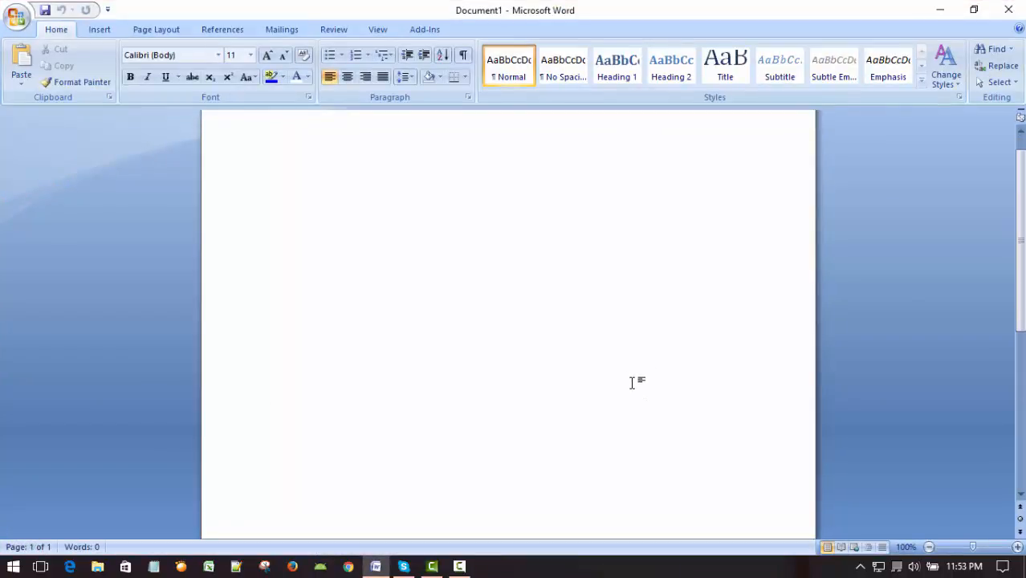
scroll(633, 383, up, 10)
scroll(632, 383, down, 5)
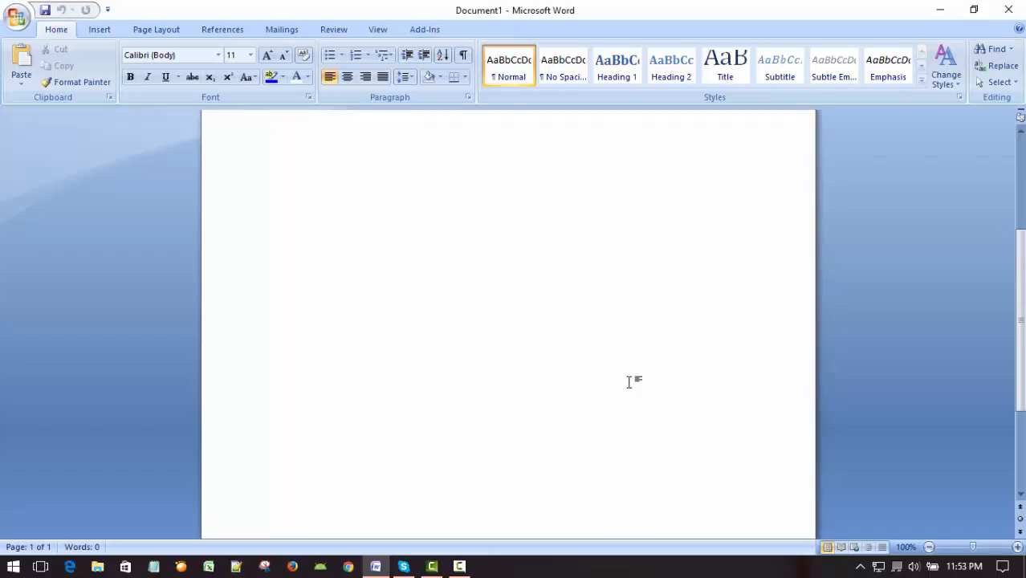
scroll(631, 377, up, 5)
scroll(618, 369, down, 5)
scroll(616, 373, down, 5)
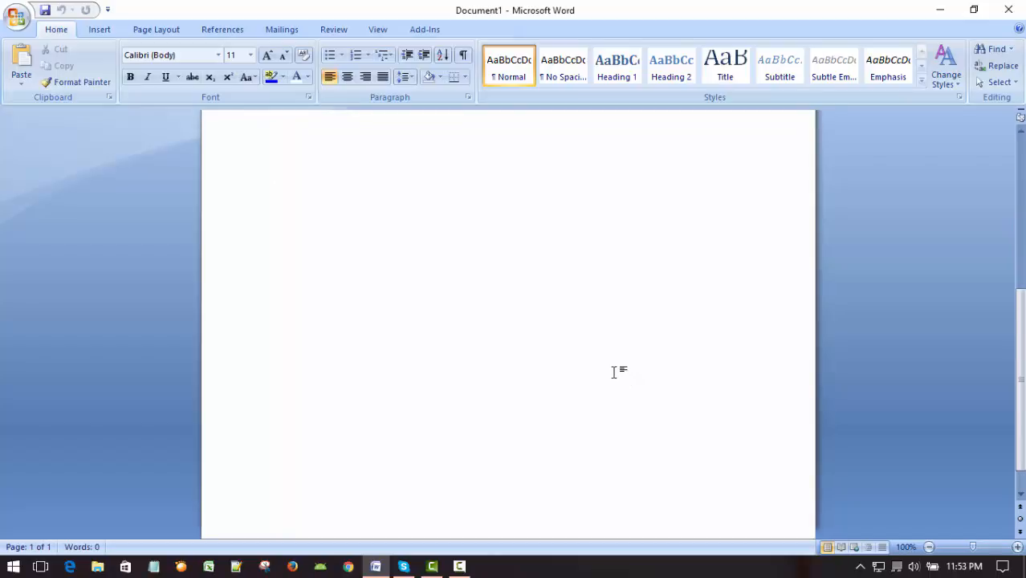
scroll(613, 371, up, 10)
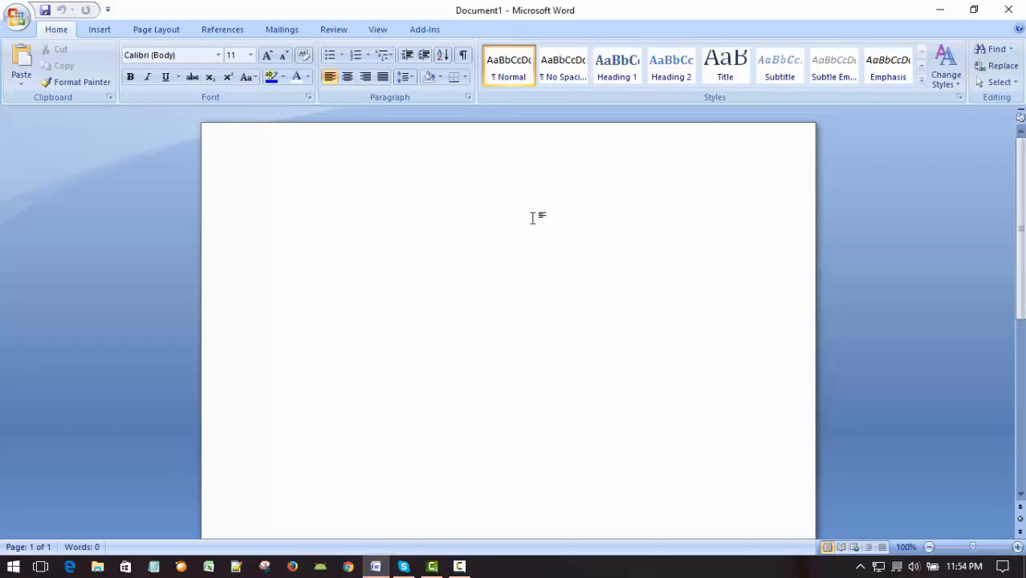
Paste the prepared XeniusDigital outline dated 1 October 2016 for Word 2007 Tutorial Part-6, with its Home Menu topic list, into the blank document.
text(1 October 2016 XeniusDigital Microsoft Office Word 2007 Tutorial in Bangla Part-6 Home Menu >> Start MS Word 2007 from taskbar icon >> Creating New Documents with templates >> Writing something >> Uses StrikeThrough, Subscript, Superscript >> Uses Change Case)
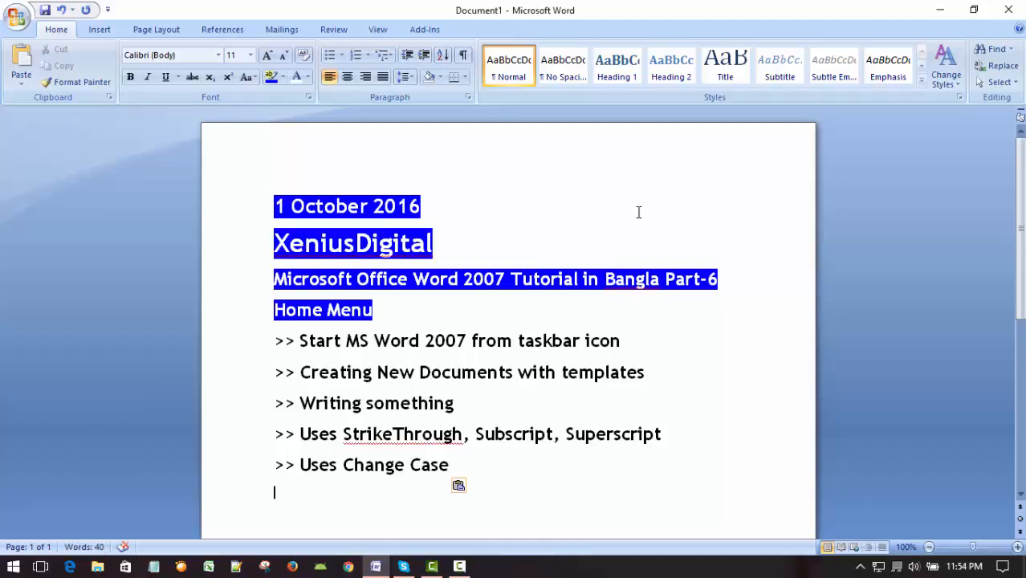
Review the Home Menu topics in the outline, from starting Word and creating documents with templates to StrikeThrough, Subscript, Superscript and Change Case.
scroll(639, 226, down, 1)
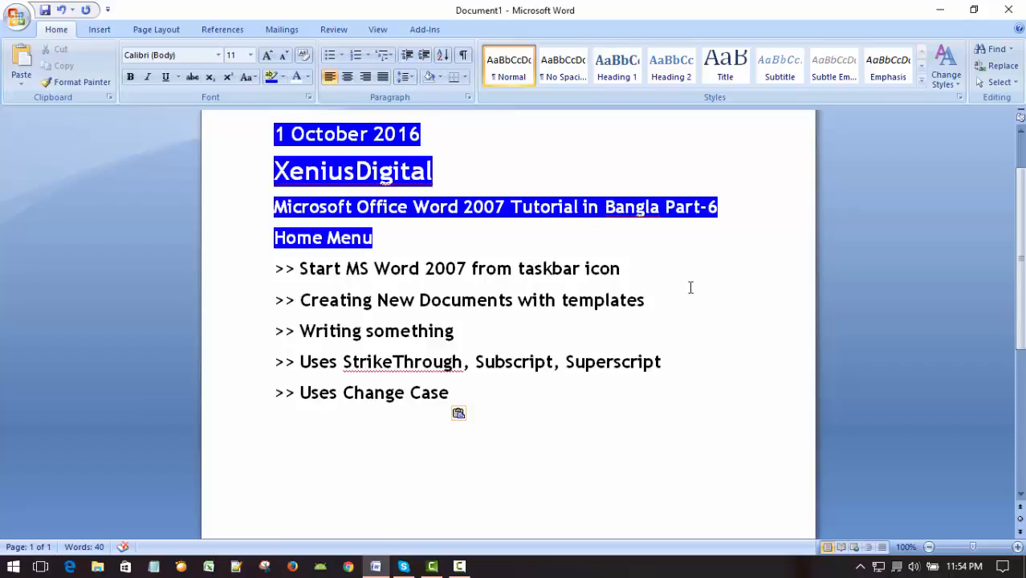
scroll(599, 297, down, 1)
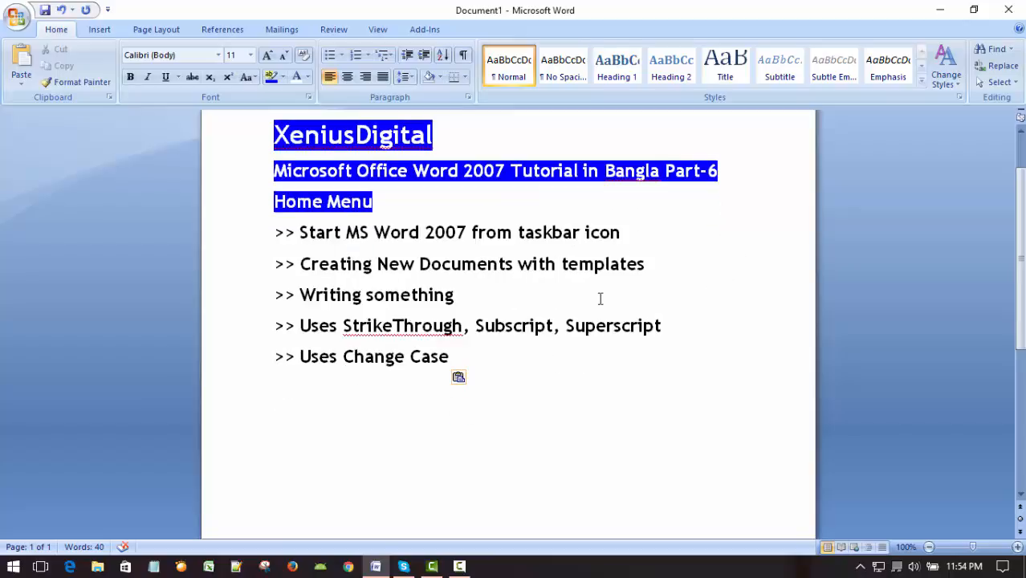
scroll(599, 296, up, 1)
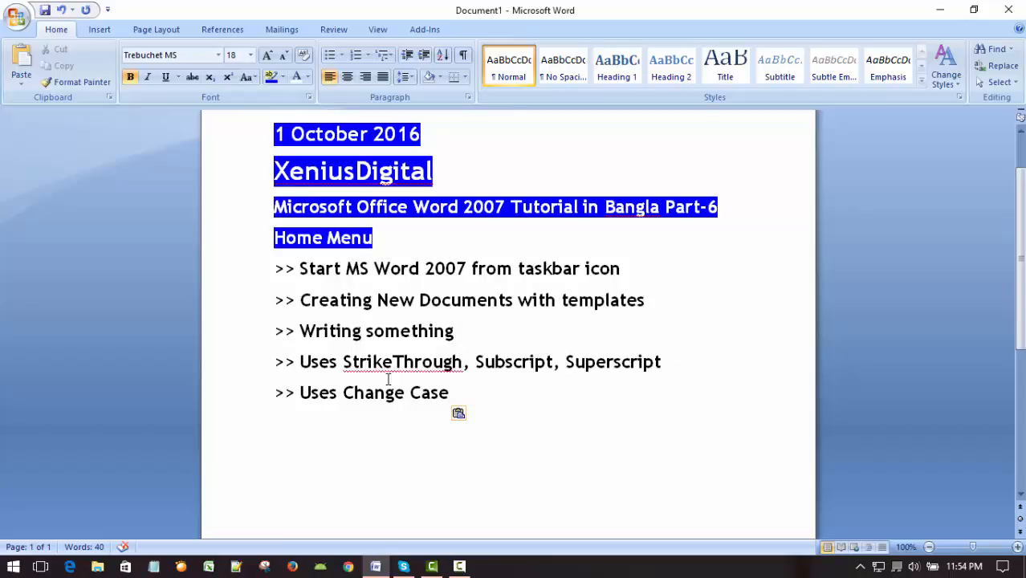
click(536, 413)
scroll(324, 356, down, 1)
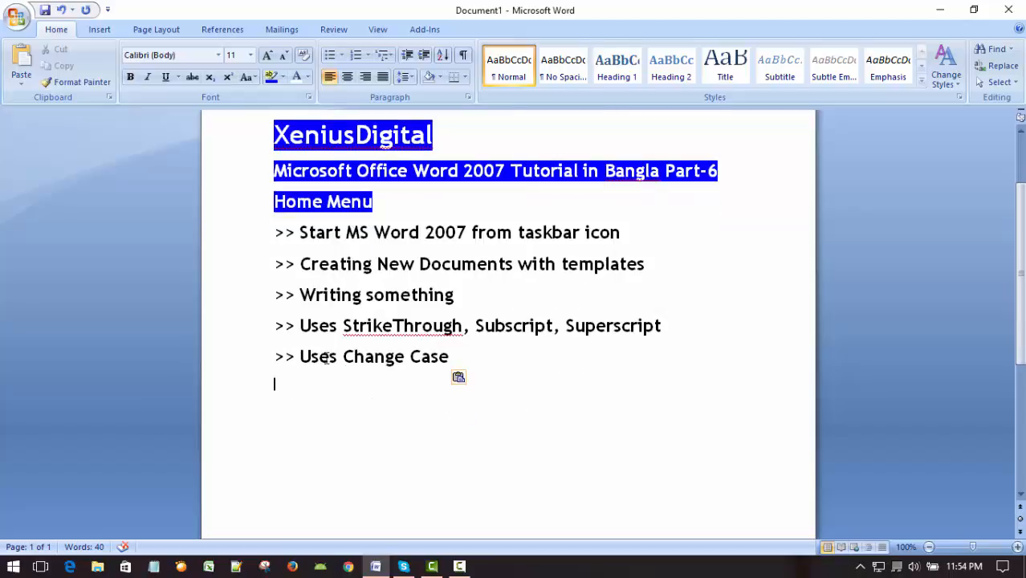
click(412, 334)
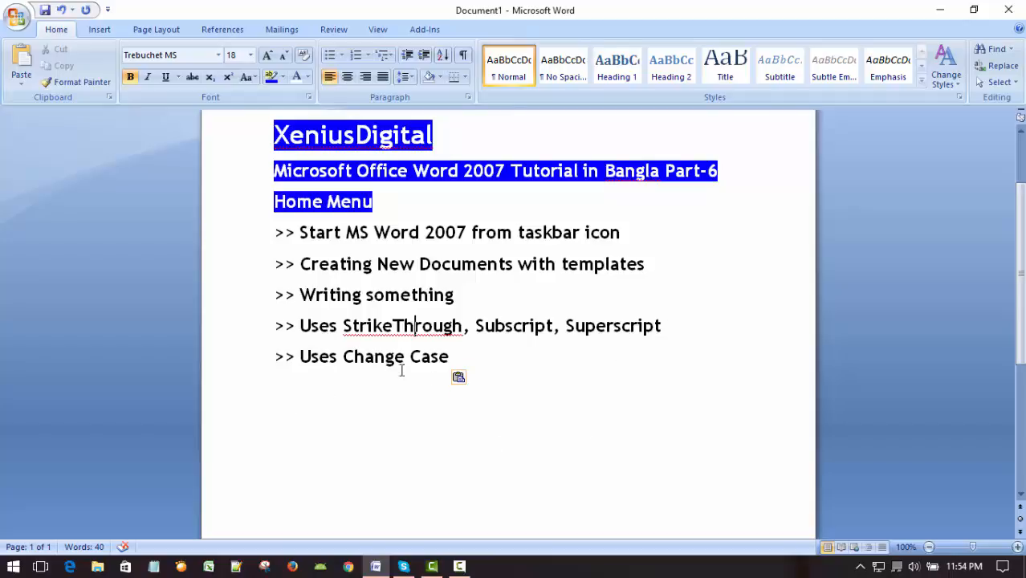
click(509, 363)
scroll(651, 405, up, 1)
click(682, 312)
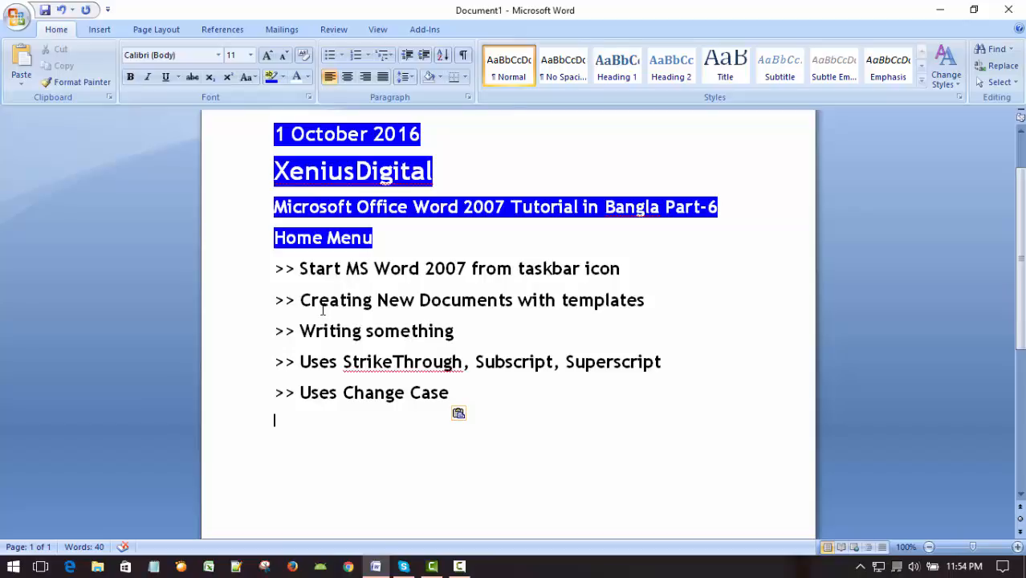
click(659, 300)
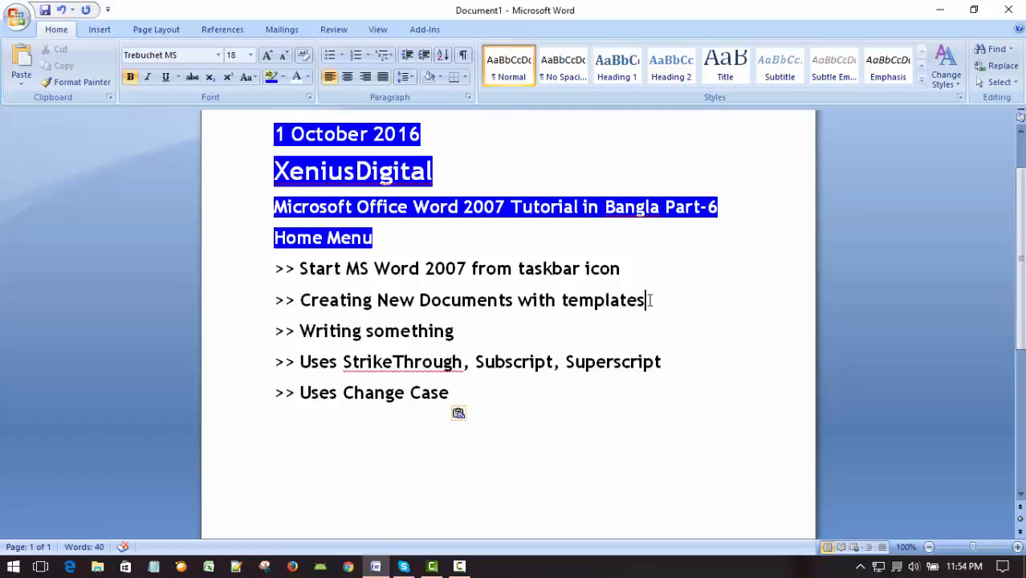
click(527, 327)
click(572, 411)
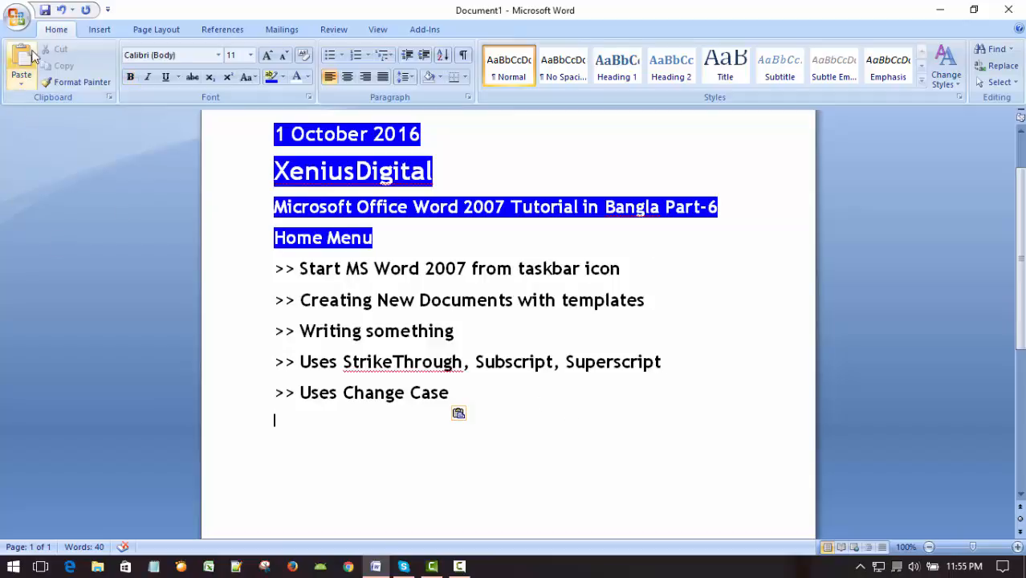
Open the New Document dialog and examine the list of template categories.
click(17, 22)
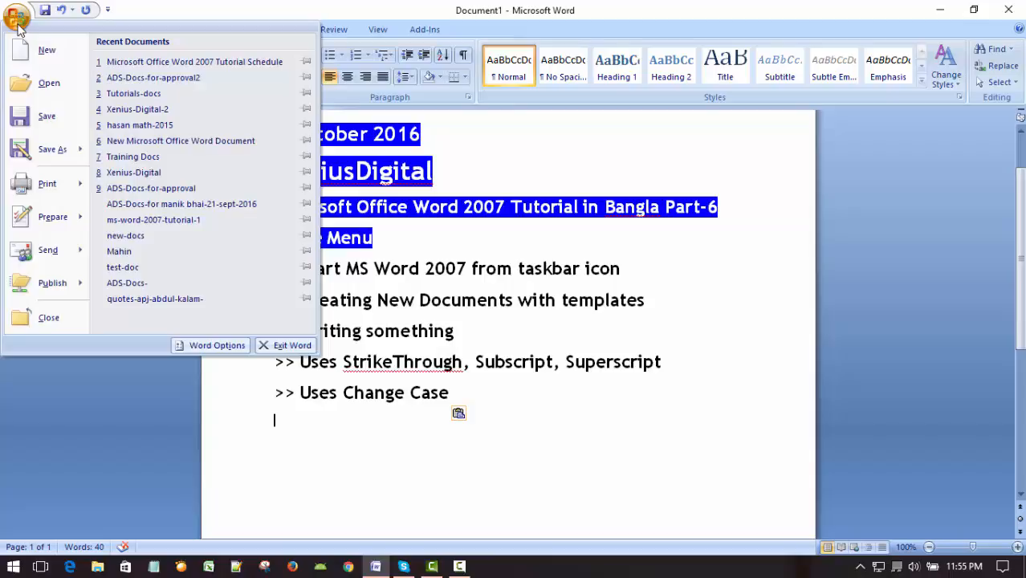
click(47, 51)
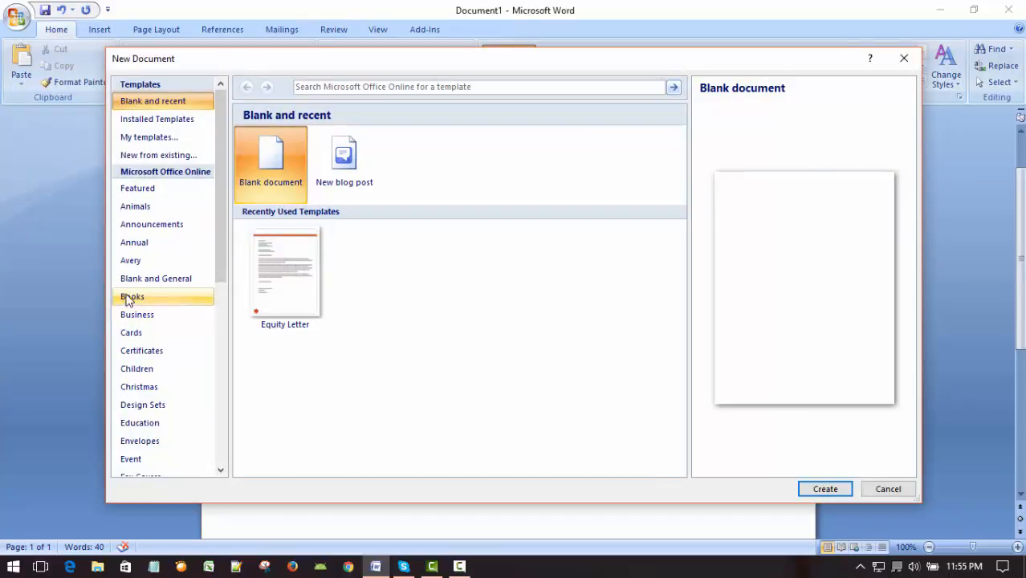
scroll(146, 325, down, 1)
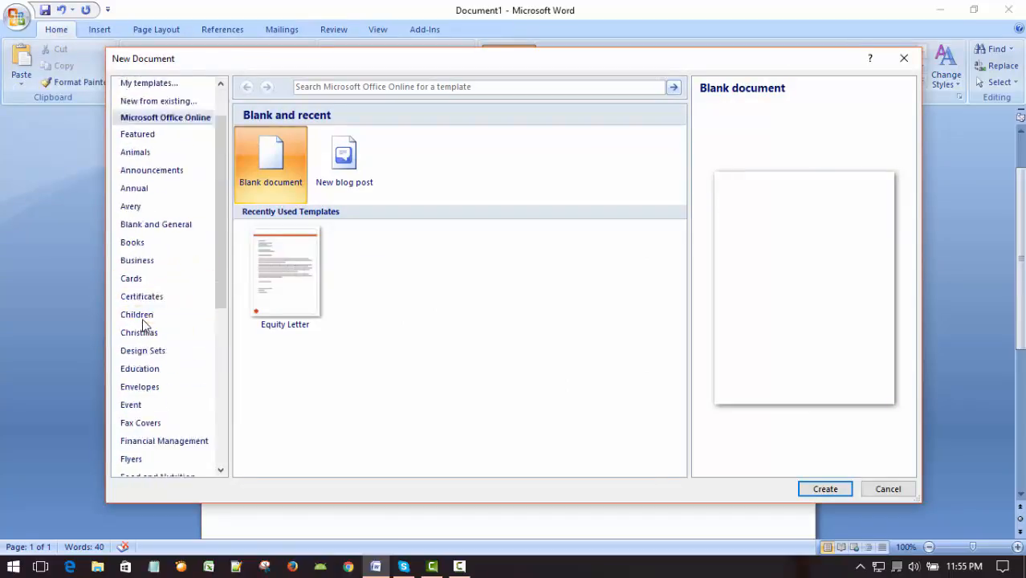
scroll(144, 324, up, 1)
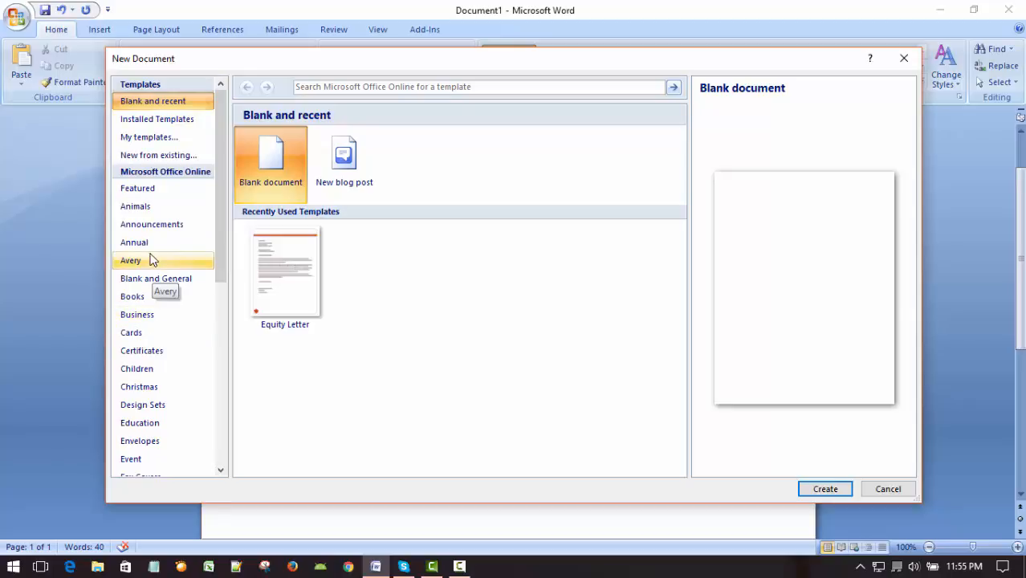
scroll(149, 259, down, 5)
scroll(147, 285, up, 5)
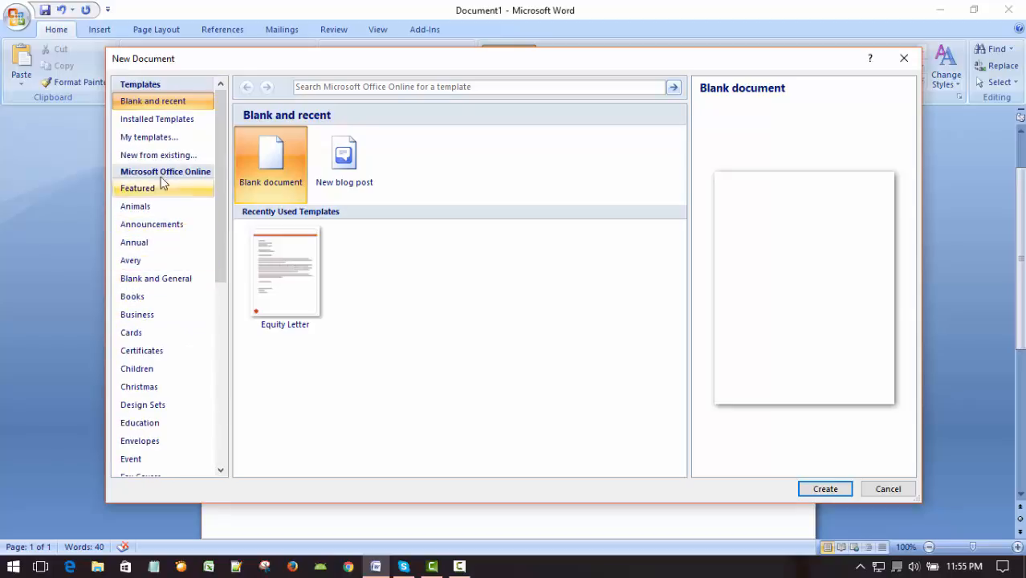
Display the installed templates and look over the available fax, letter, report and resume designs.
click(161, 120)
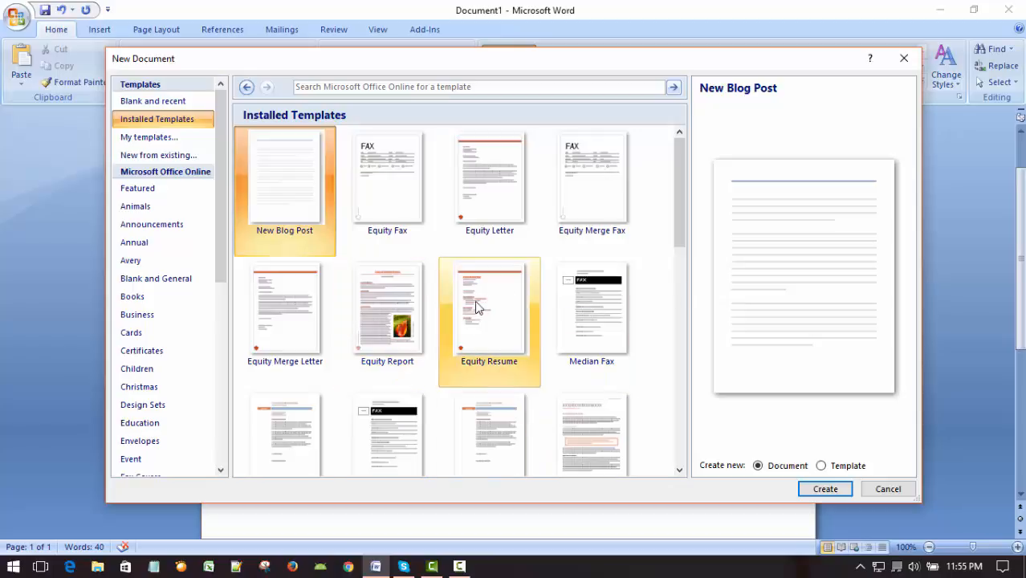
scroll(475, 333, down, 2)
scroll(499, 380, up, 2)
scroll(499, 379, down, 1)
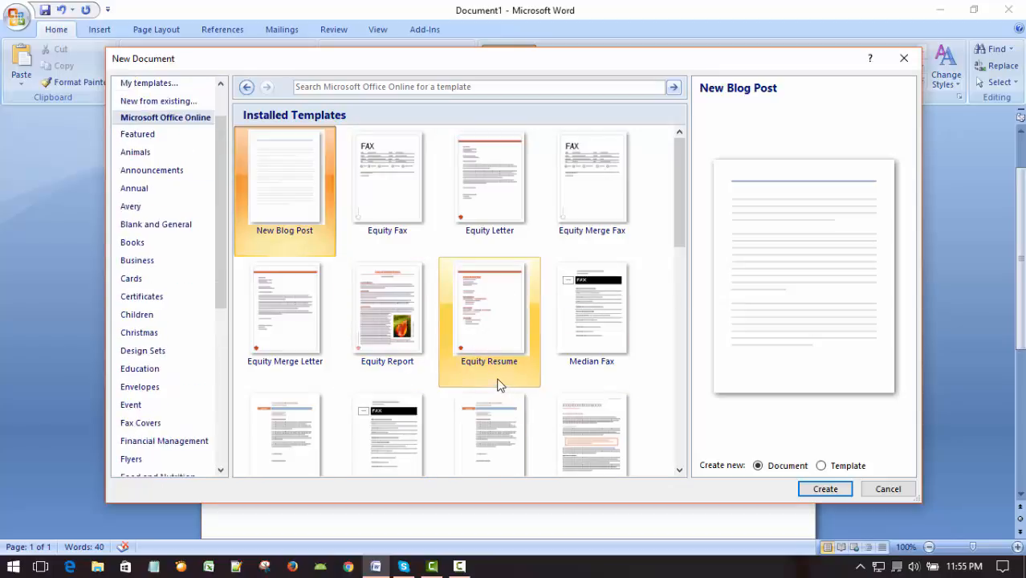
scroll(497, 379, up, 1)
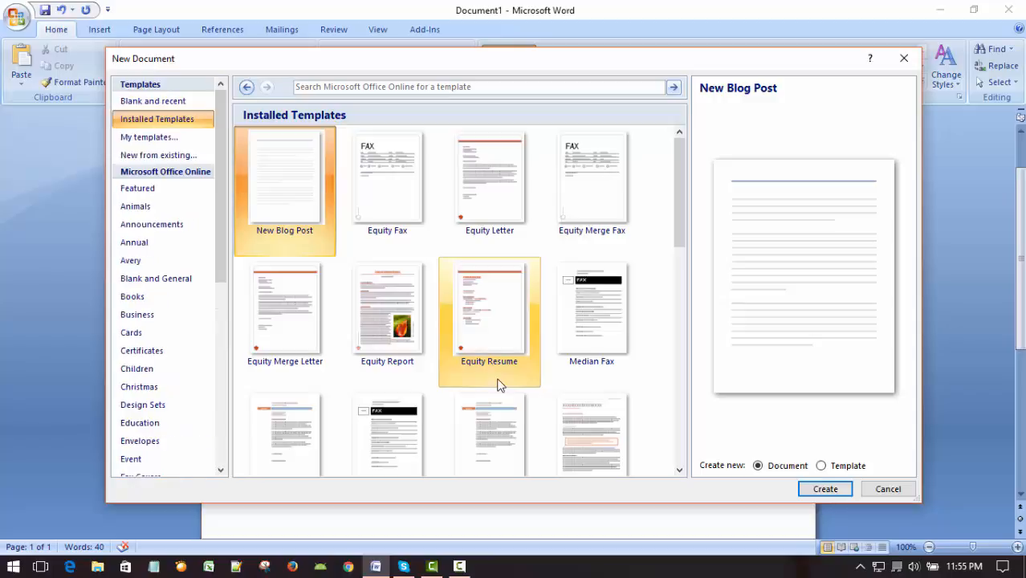
Look at the online Animals category and the My Templates collection without creating a document from either.
click(136, 206)
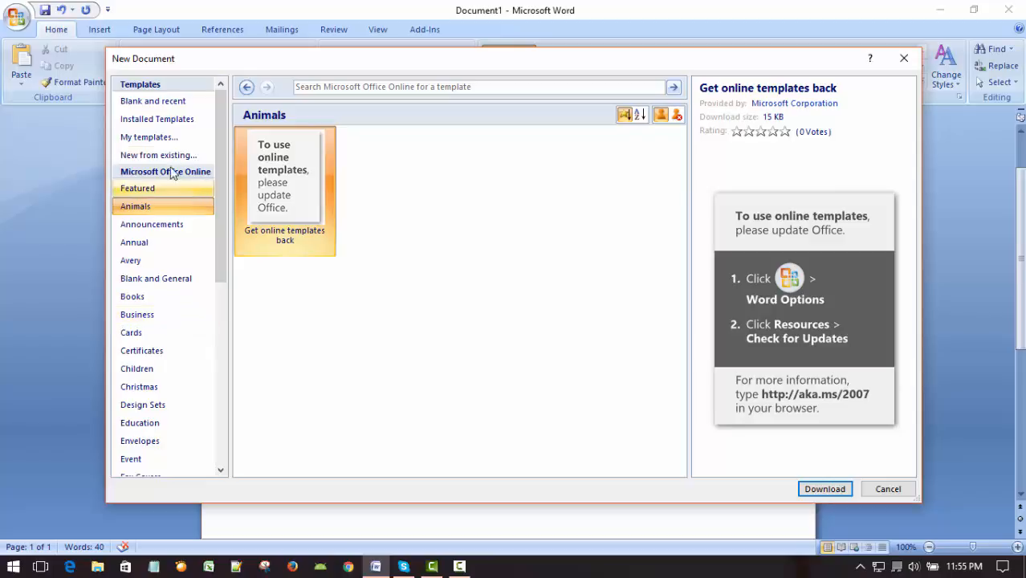
click(158, 141)
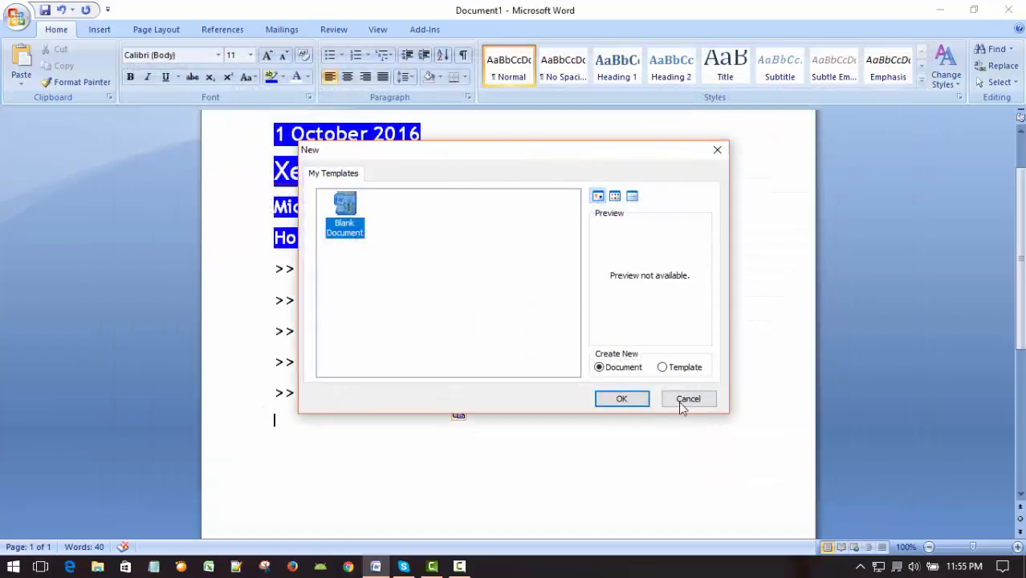
click(682, 402)
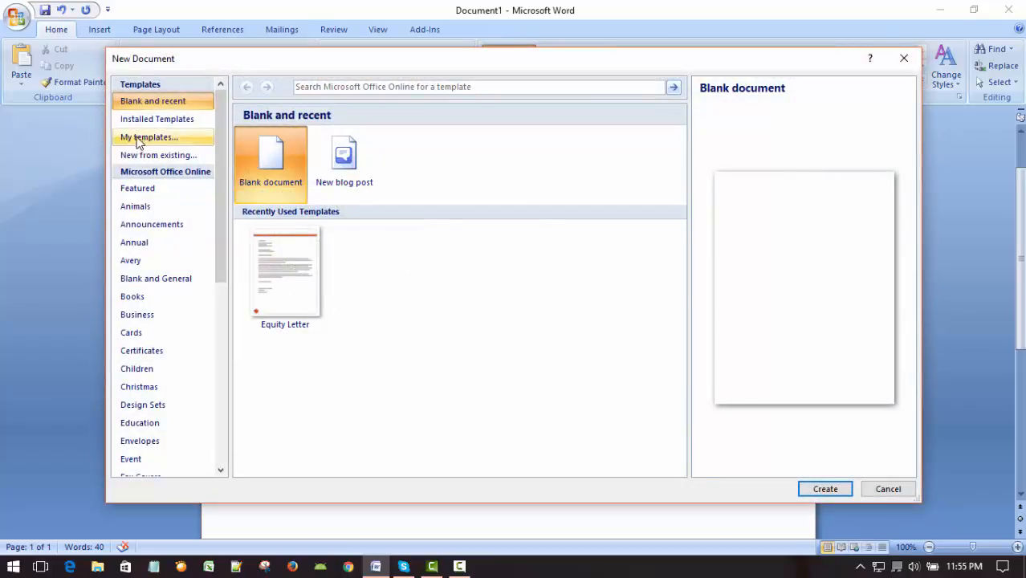
click(143, 145)
click(680, 399)
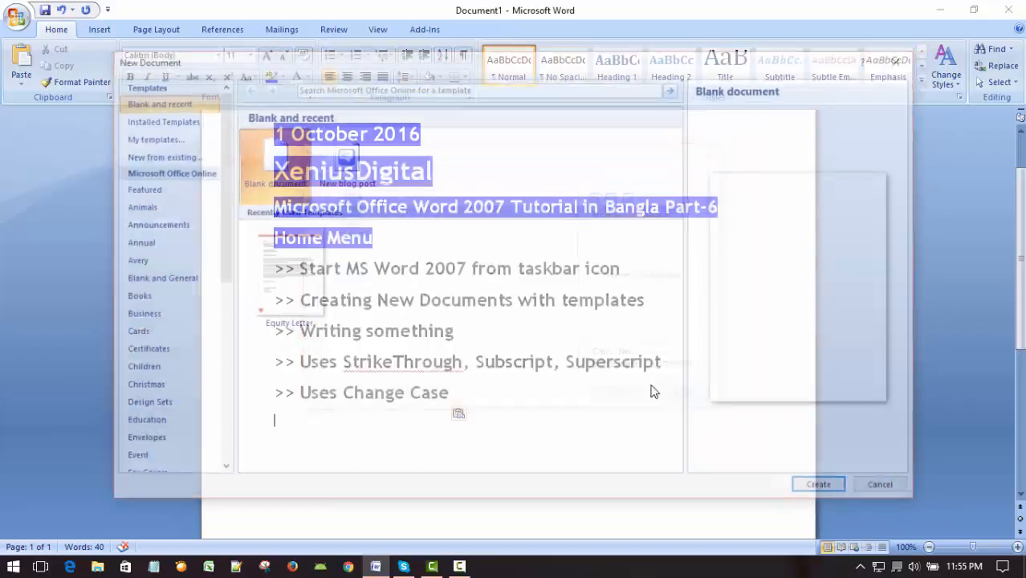
Create a document from the installed New Blog Post template and postpone the blog account registration.
click(145, 120)
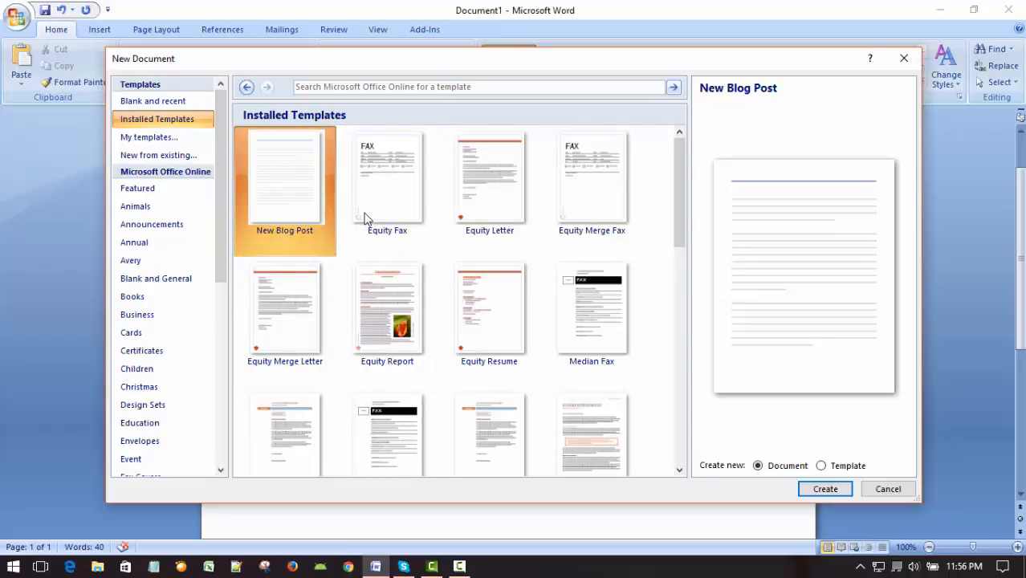
double_click(271, 165)
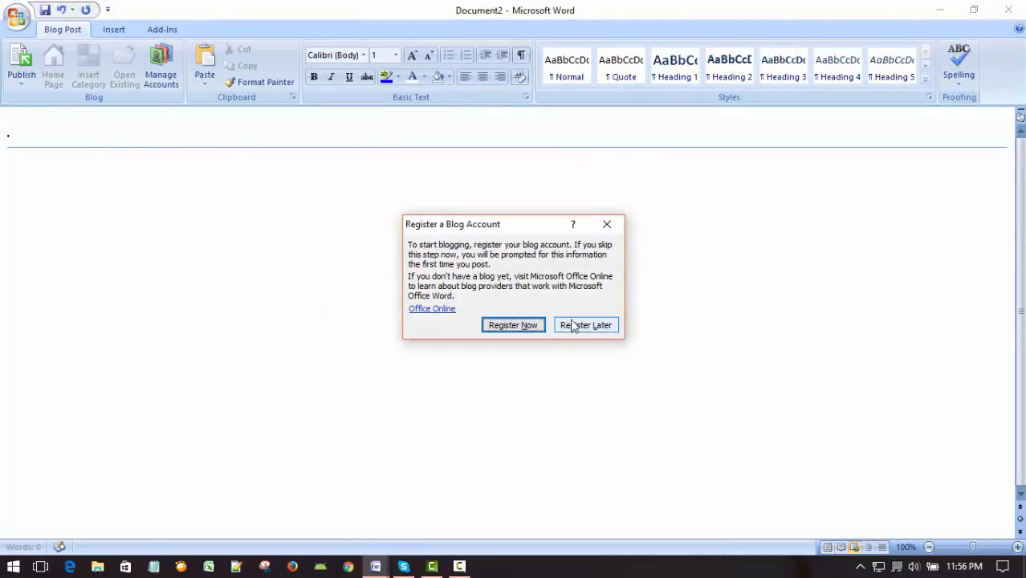
click(581, 325)
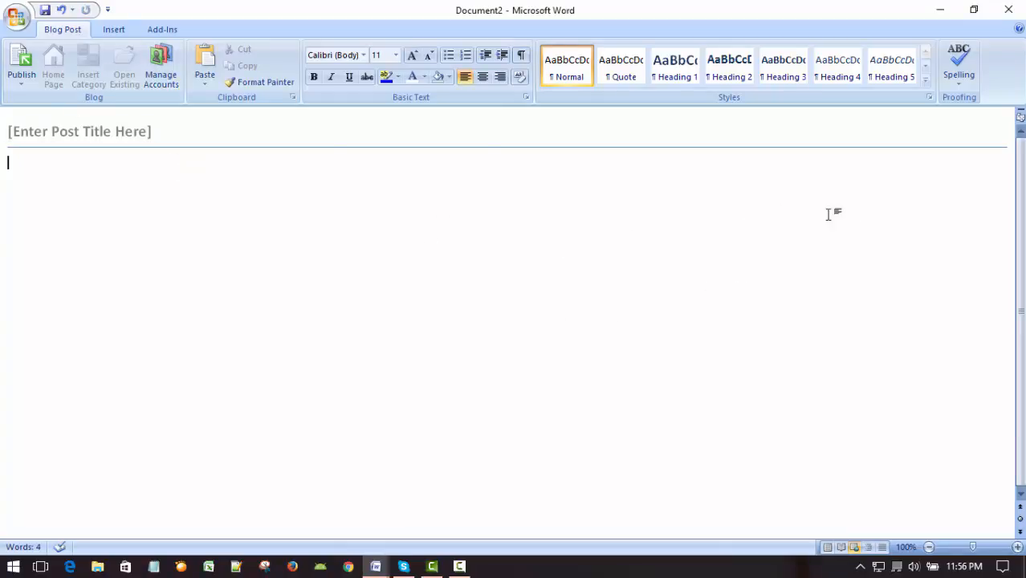
Close the blog post document without saving its changes.
click(16, 19)
key(c)
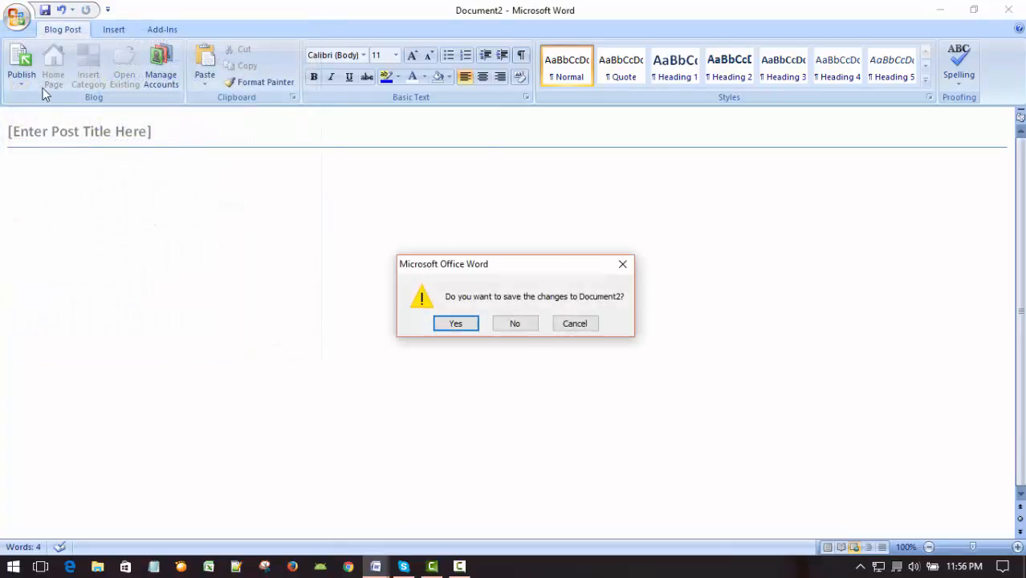
click(520, 323)
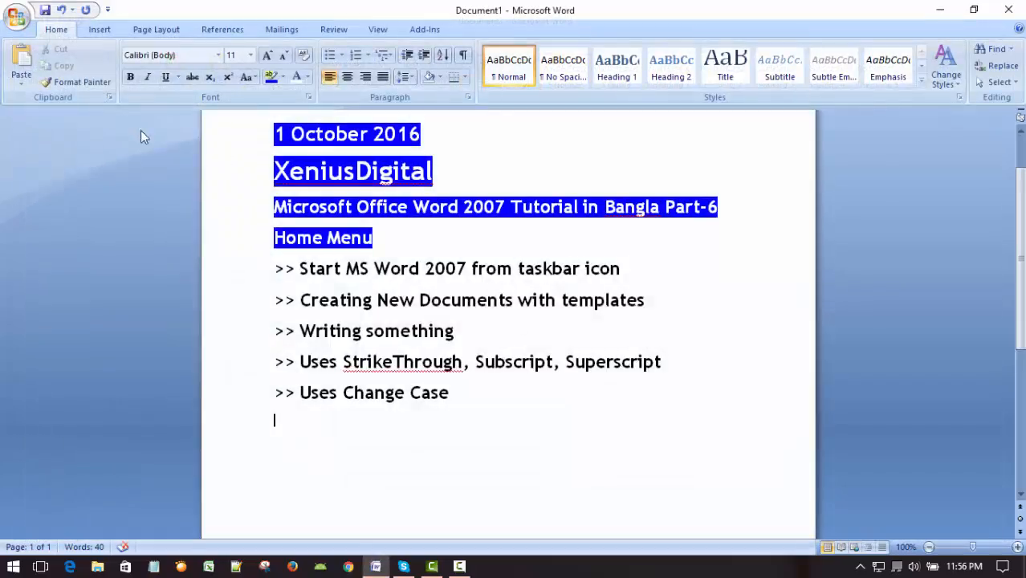
click(17, 19)
key(c)
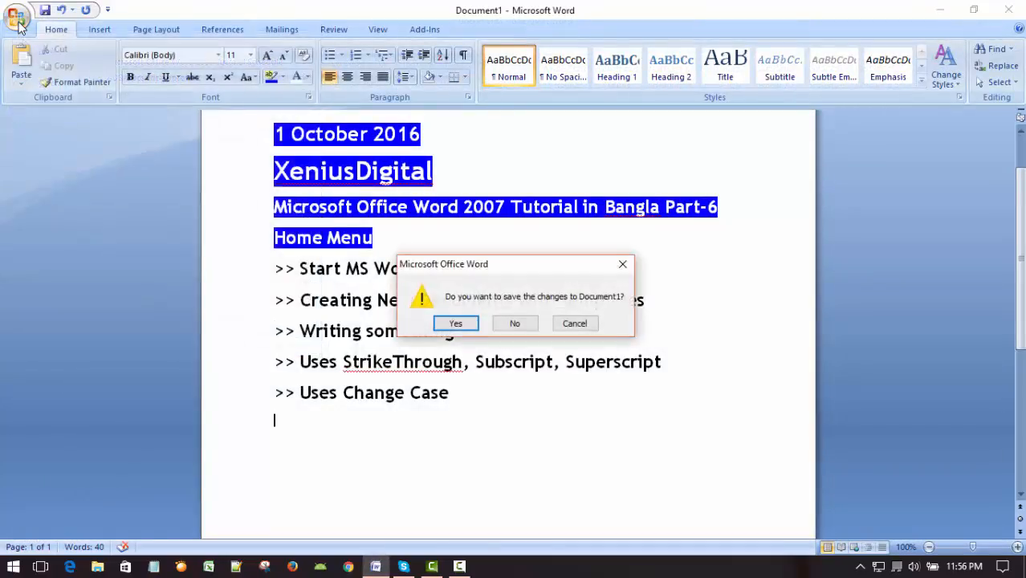
click(568, 323)
Create a new template based on the installed Equity Resume design.
click(20, 23)
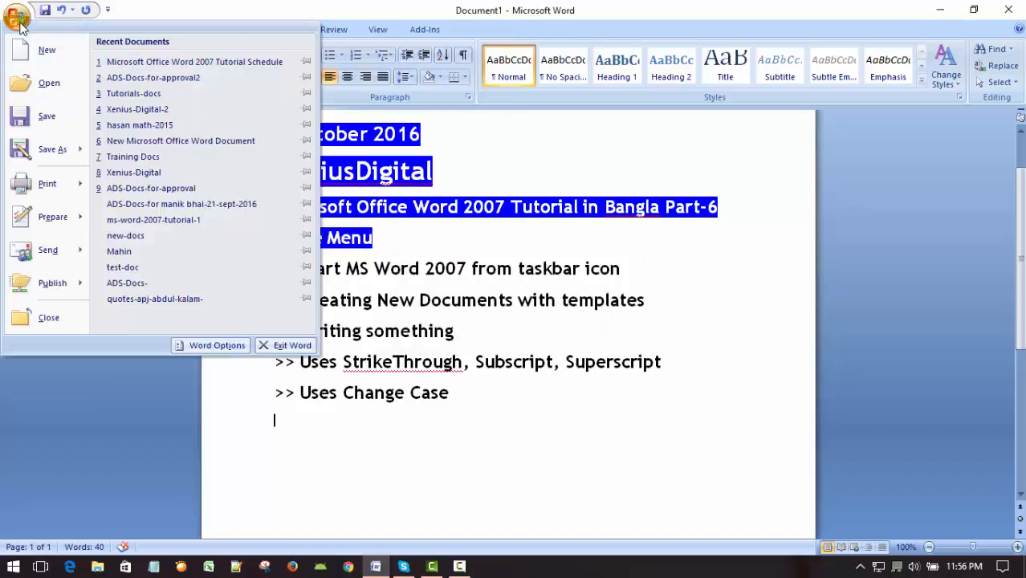
click(32, 47)
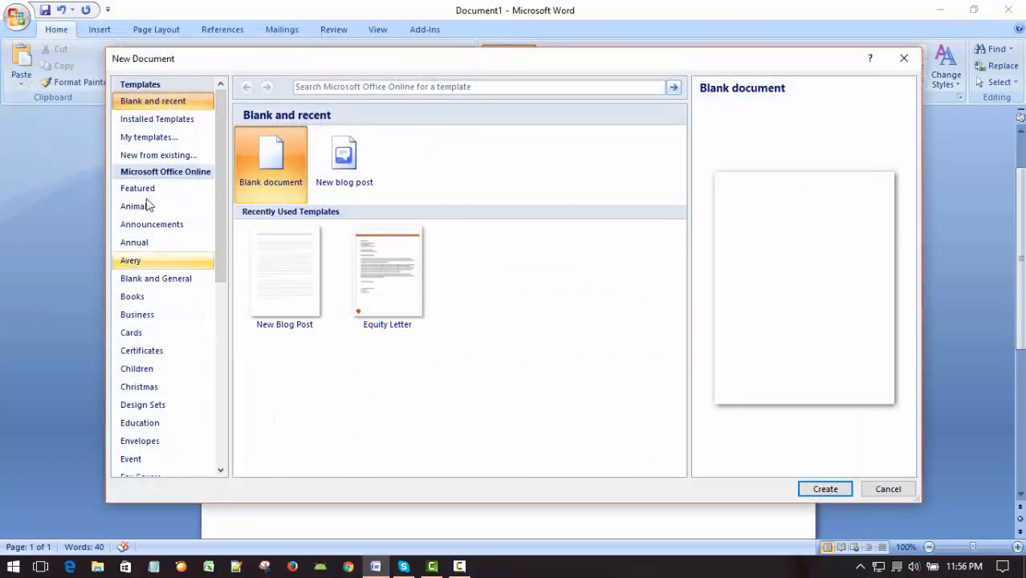
click(147, 120)
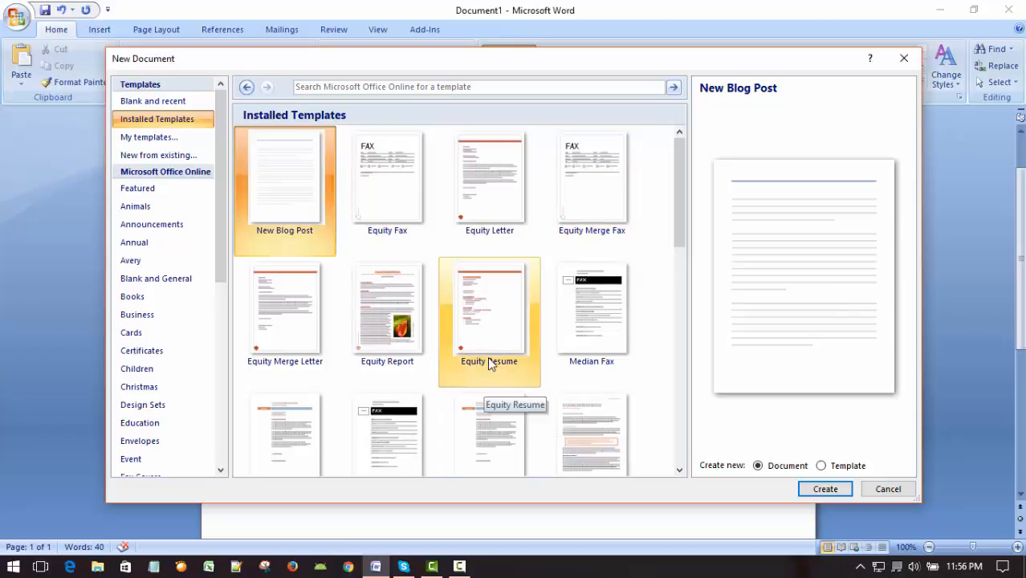
click(491, 319)
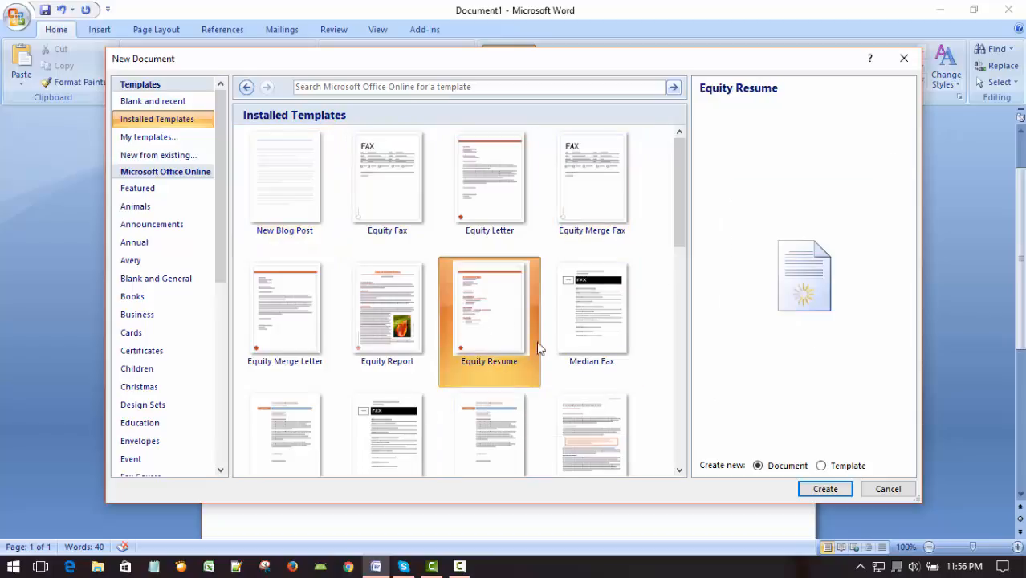
click(822, 466)
click(818, 488)
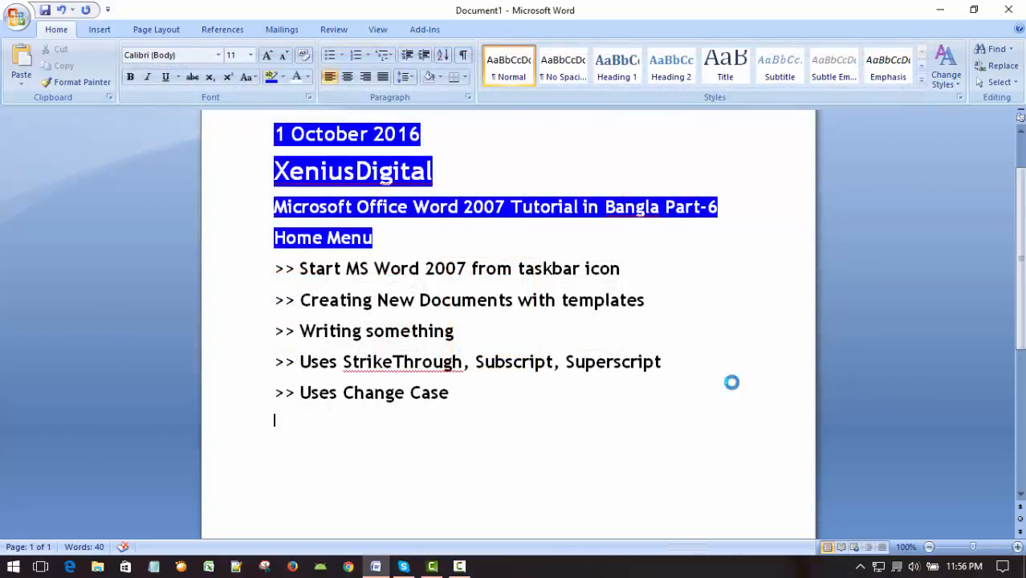
Look over the resume layout and select its address, e-mail, website and objectives placeholders to inspect them.
scroll(716, 368, down, 3)
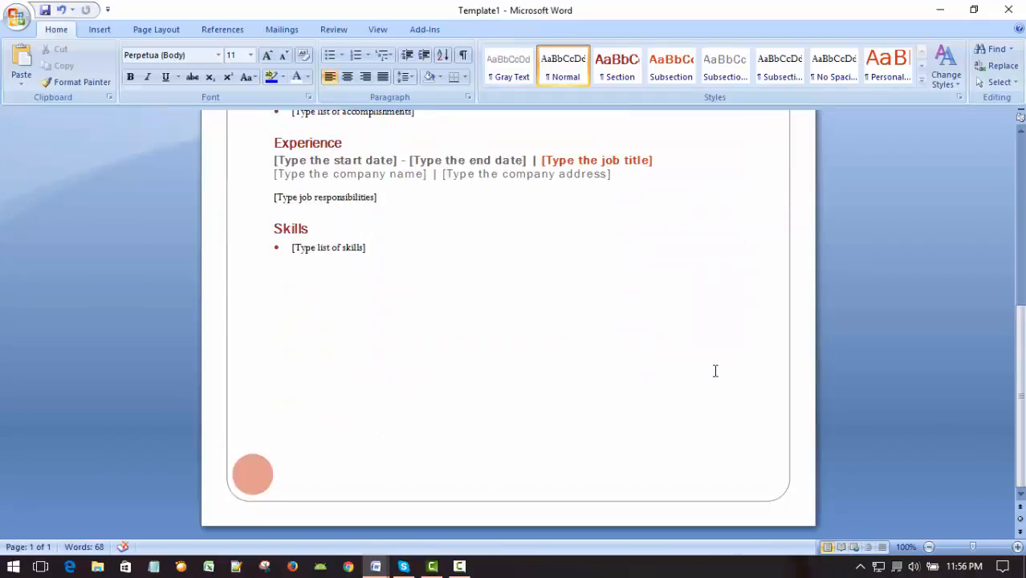
scroll(716, 368, up, 5)
scroll(716, 368, down, 3)
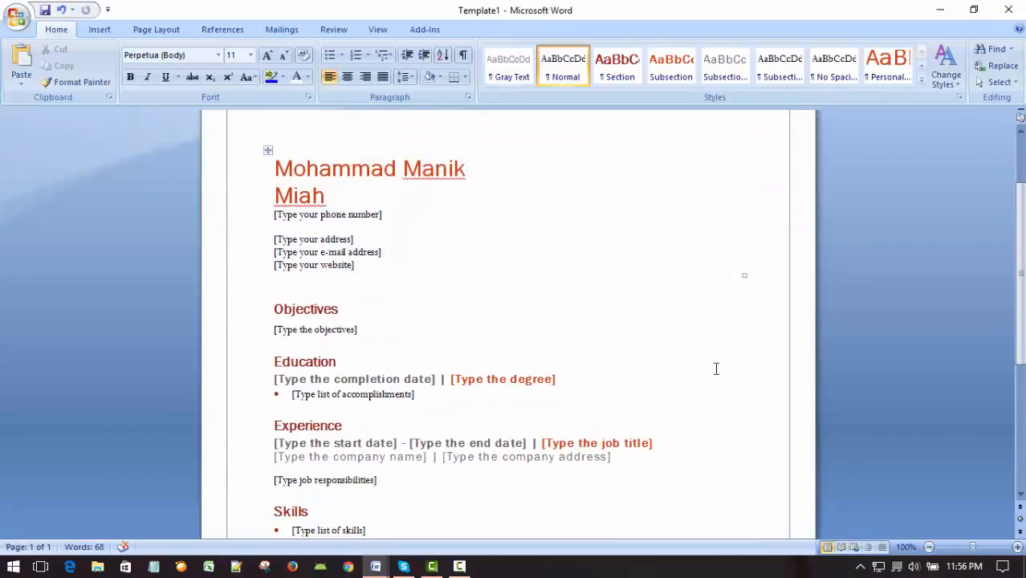
scroll(716, 368, down, 1)
click(385, 182)
click(336, 206)
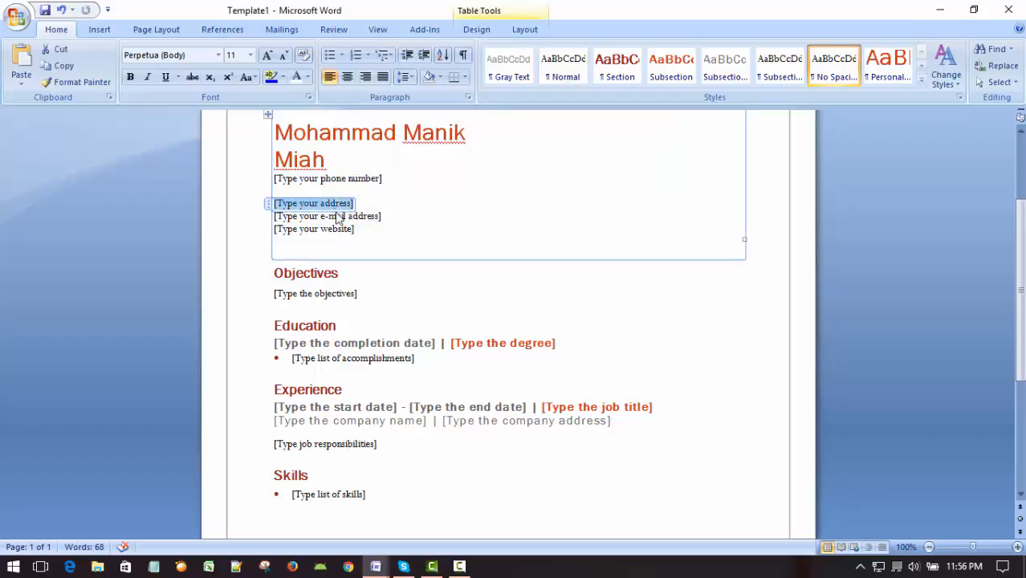
click(353, 217)
scroll(426, 299, down, 1)
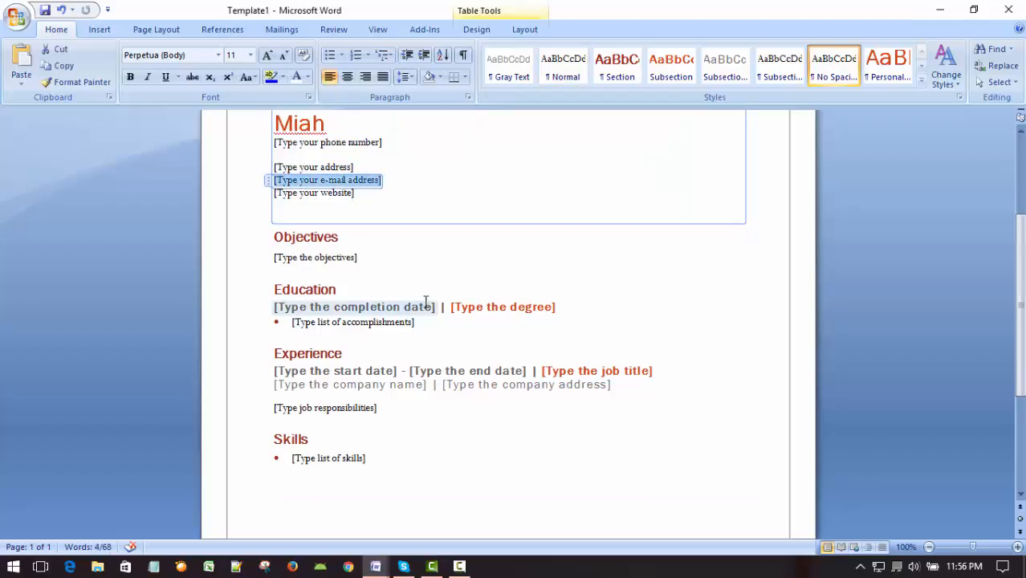
click(337, 192)
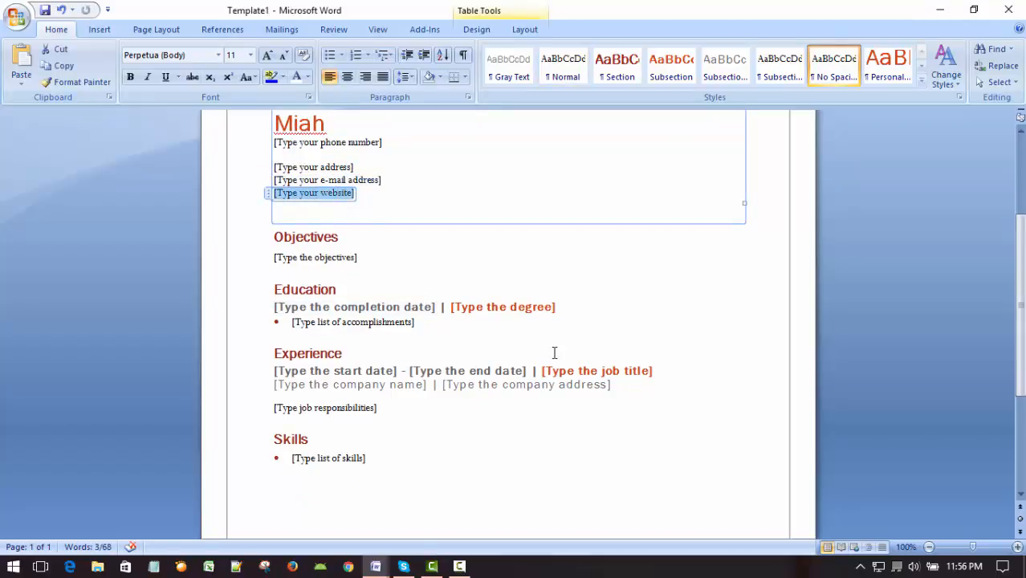
scroll(552, 349, down, 2)
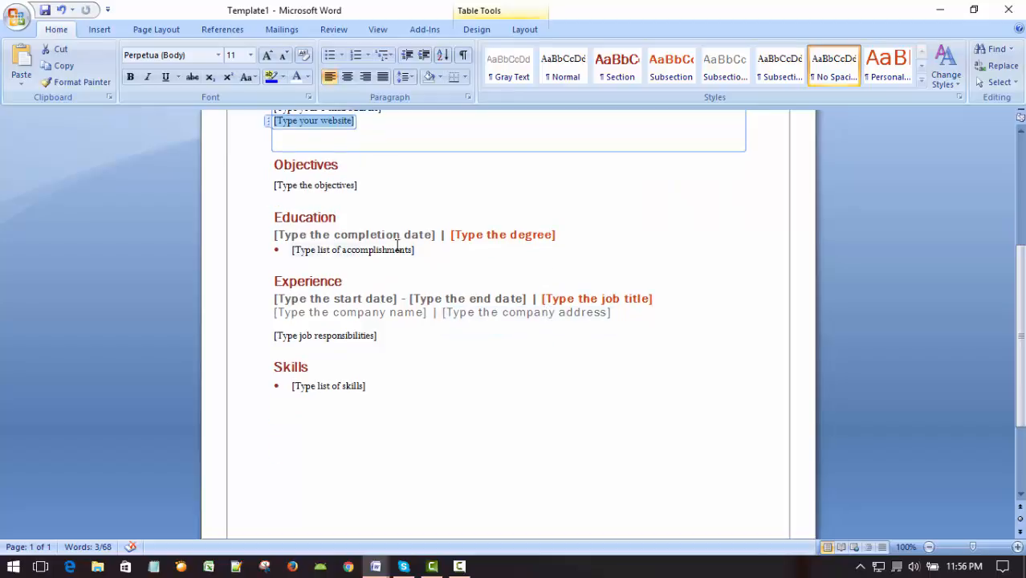
click(329, 186)
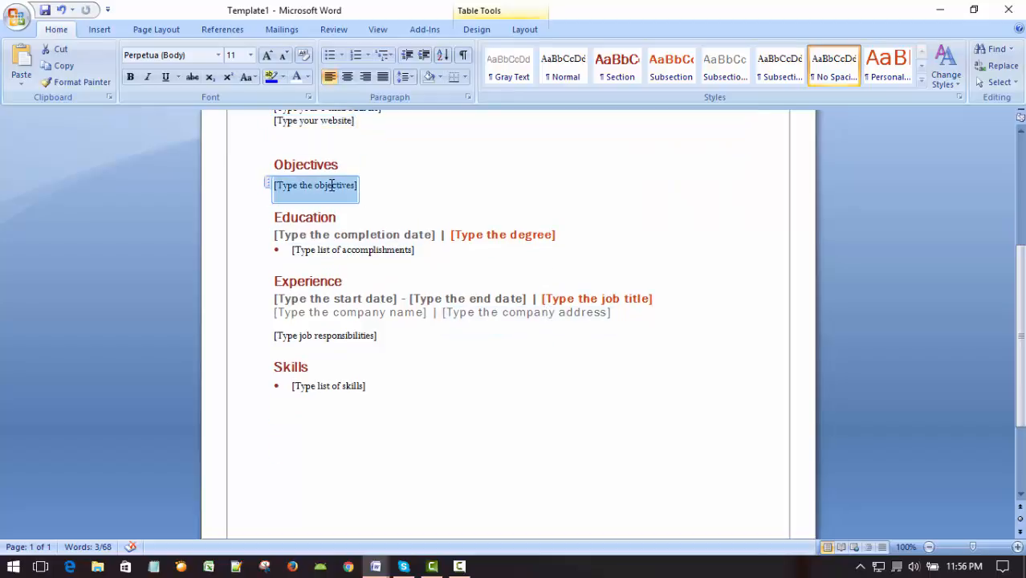
click(297, 222)
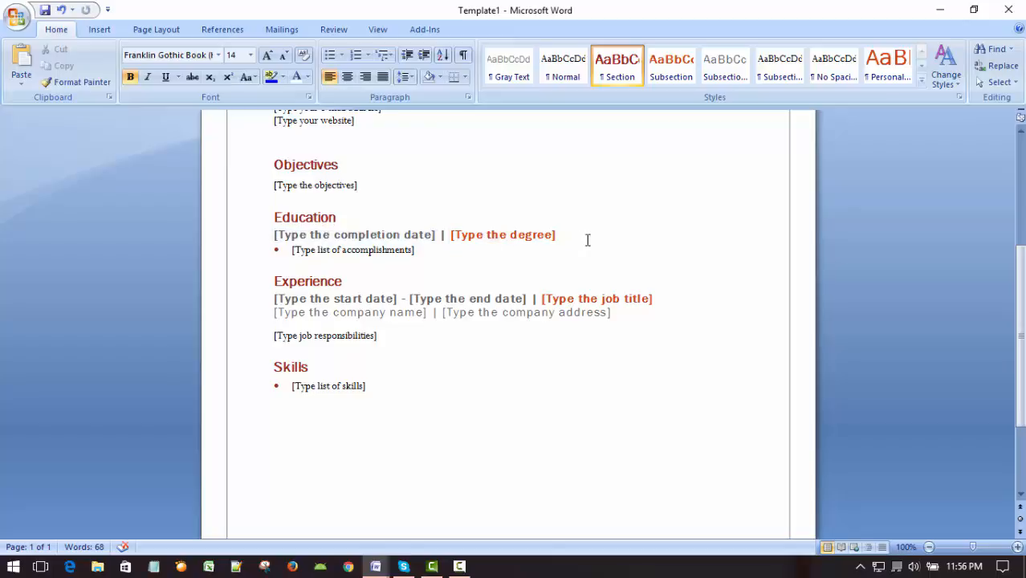
Examine the resume's Education, Experience and Skills sections and its overall page design.
scroll(609, 298, down, 1)
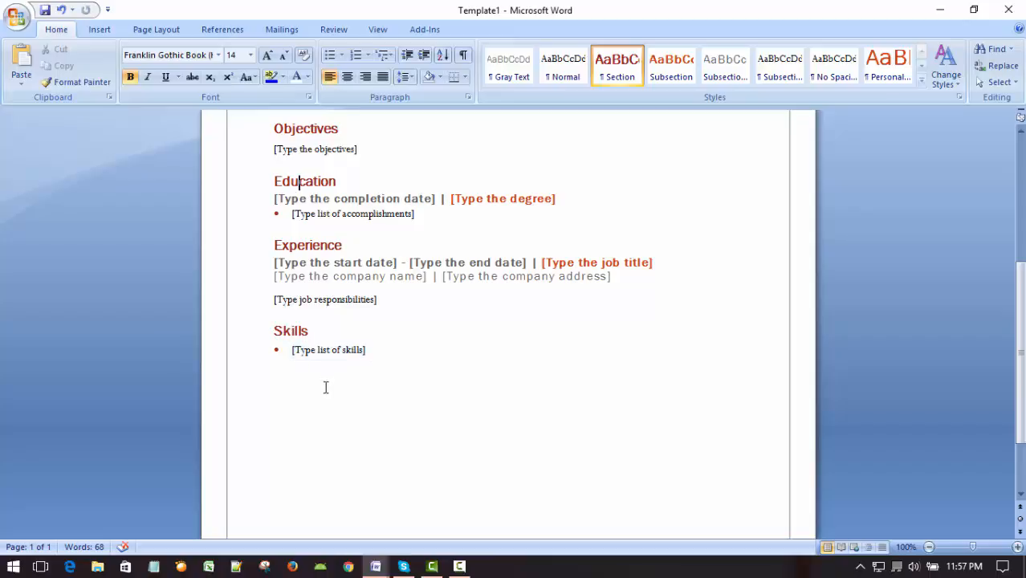
scroll(518, 330, down, 3)
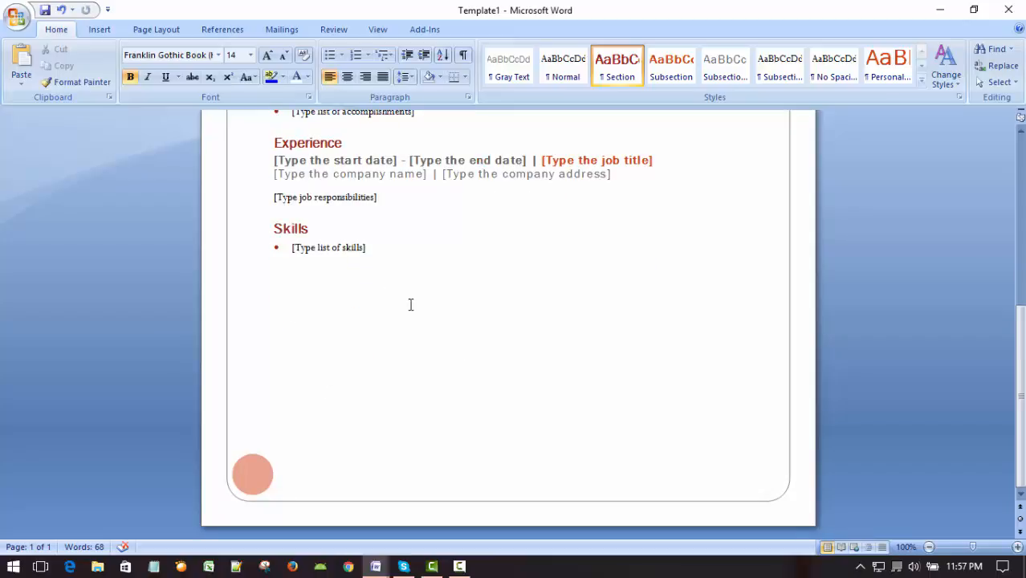
scroll(513, 304, up, 11)
scroll(586, 282, down, 8)
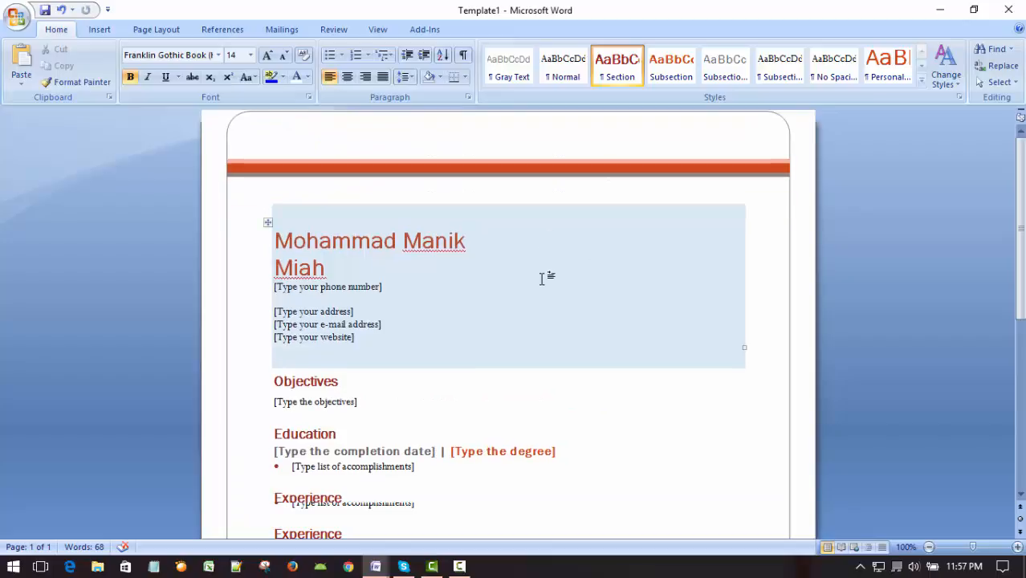
scroll(544, 279, down, 1)
scroll(543, 279, up, 9)
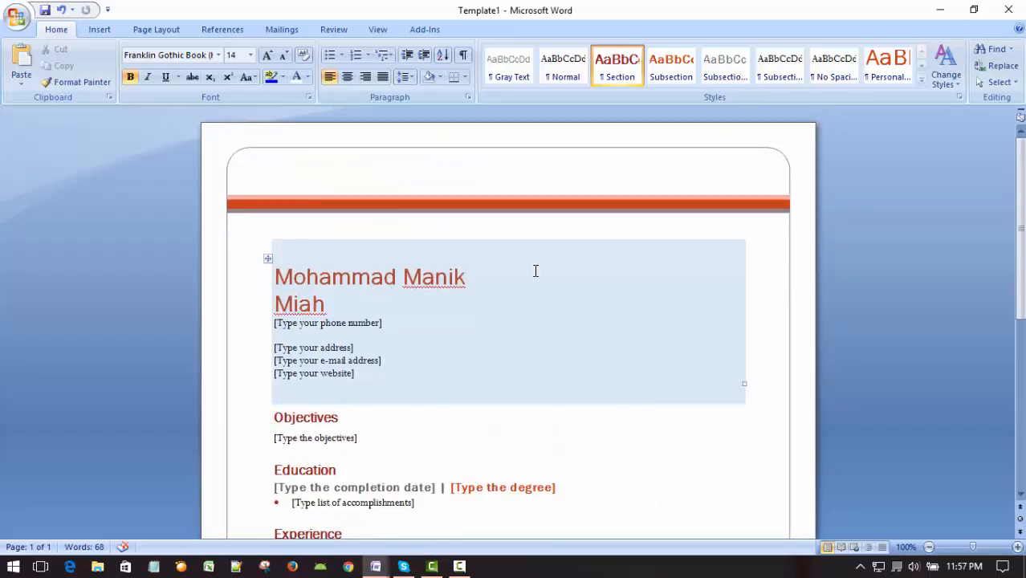
scroll(533, 272, down, 9)
scroll(532, 273, up, 9)
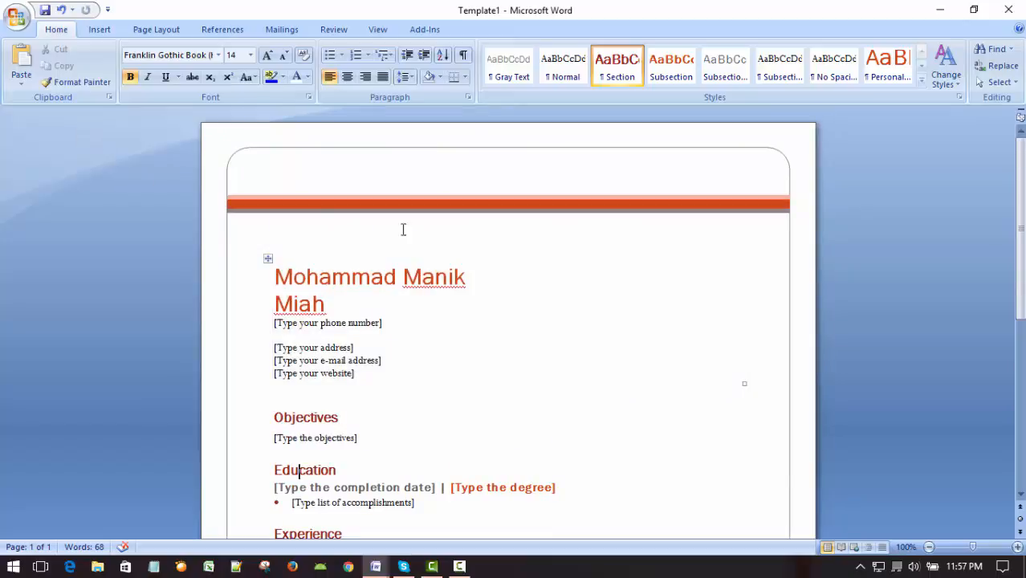
Close the resume template without saving its changes.
double_click(17, 21)
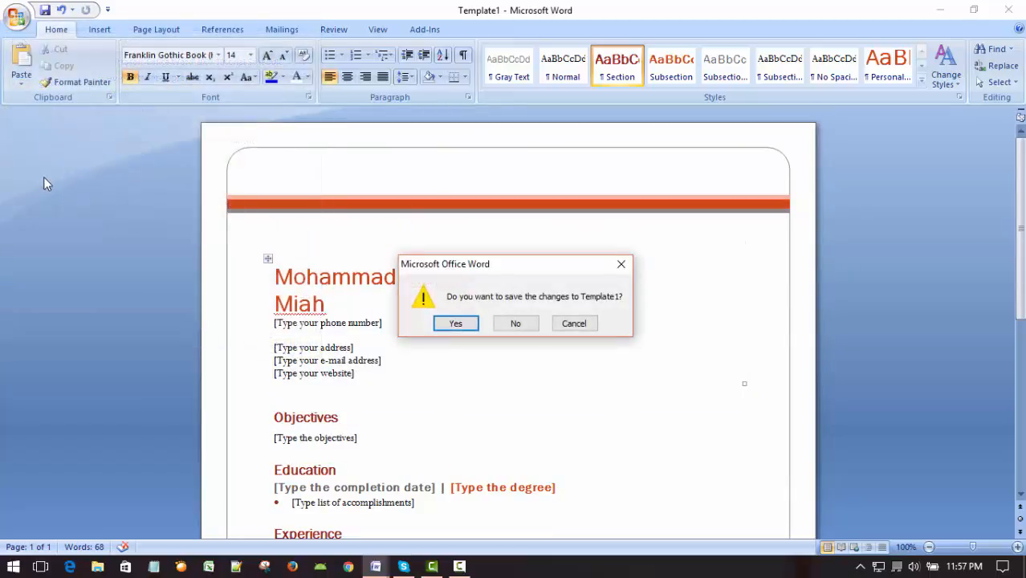
click(520, 323)
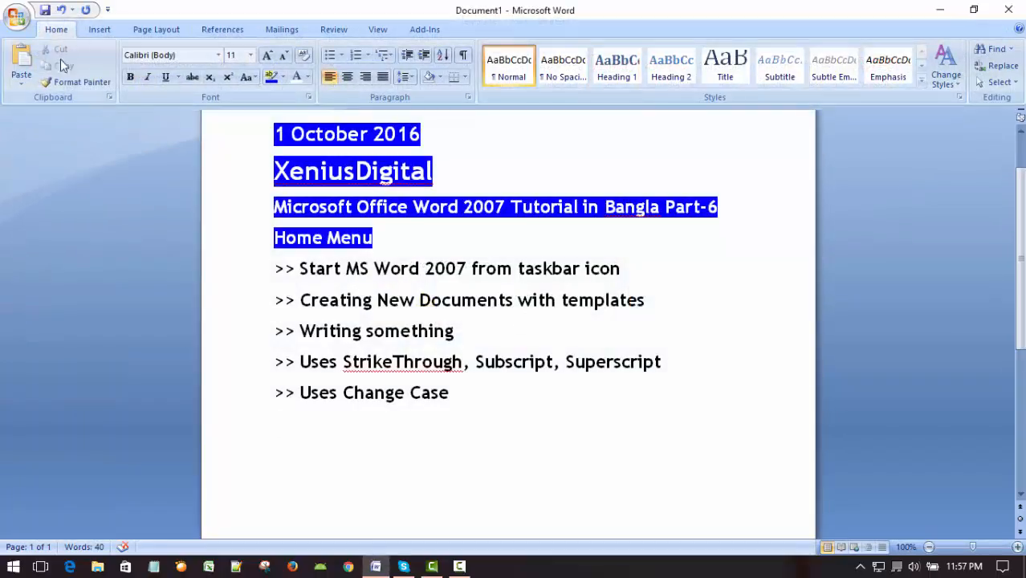
Create a new template based on the installed Equity Merge Letter design.
click(17, 18)
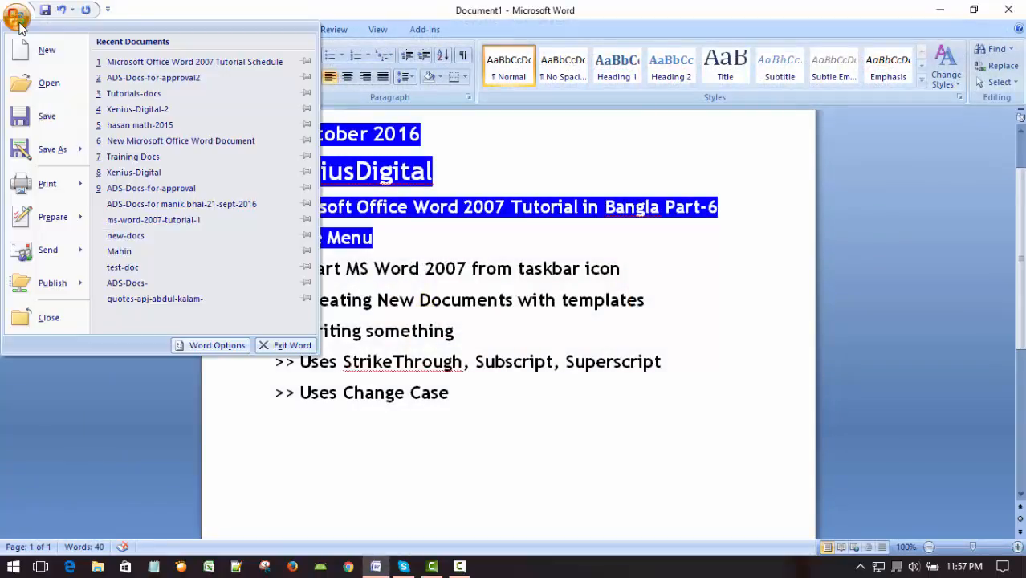
click(58, 53)
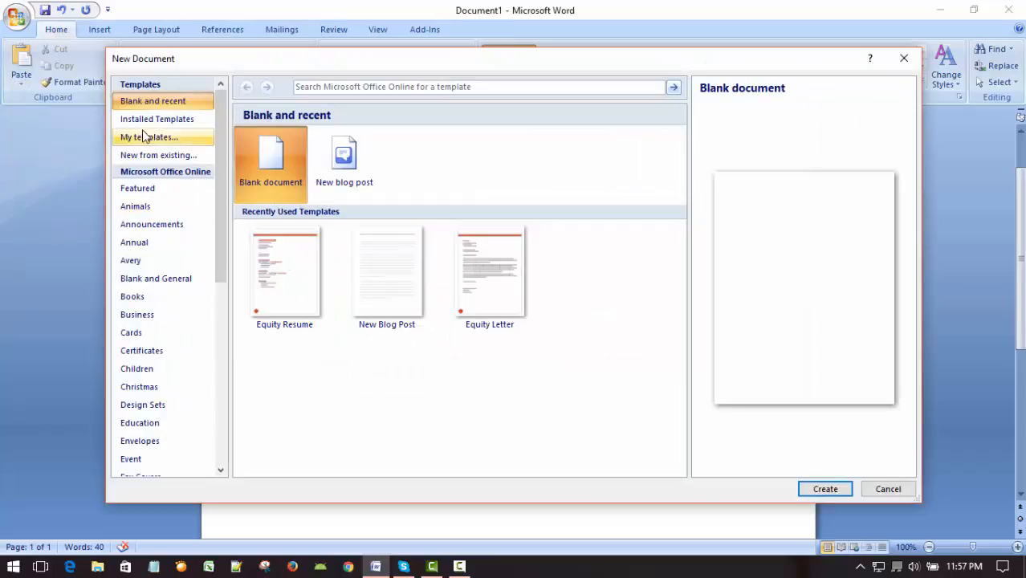
click(149, 119)
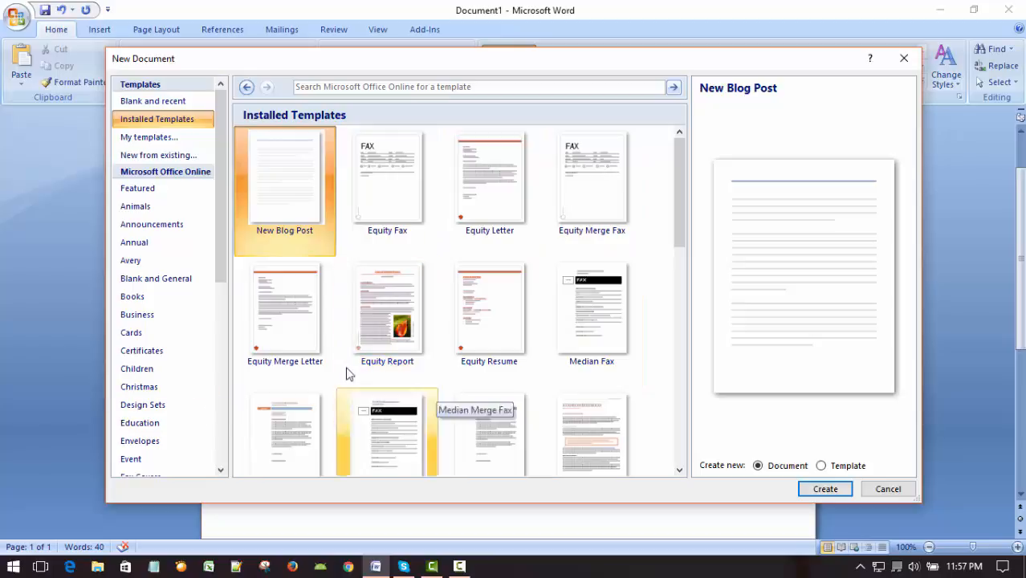
click(291, 323)
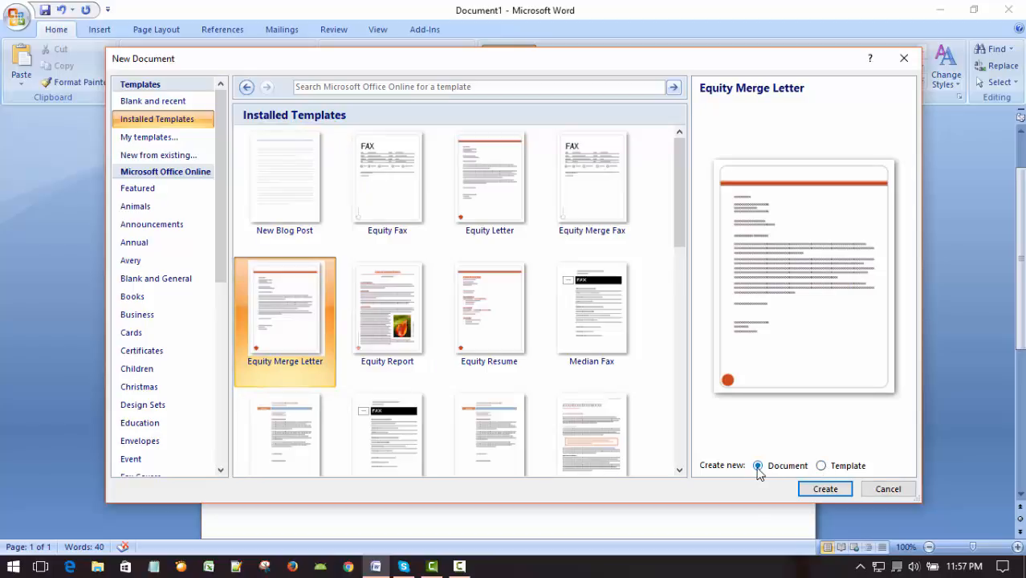
click(820, 466)
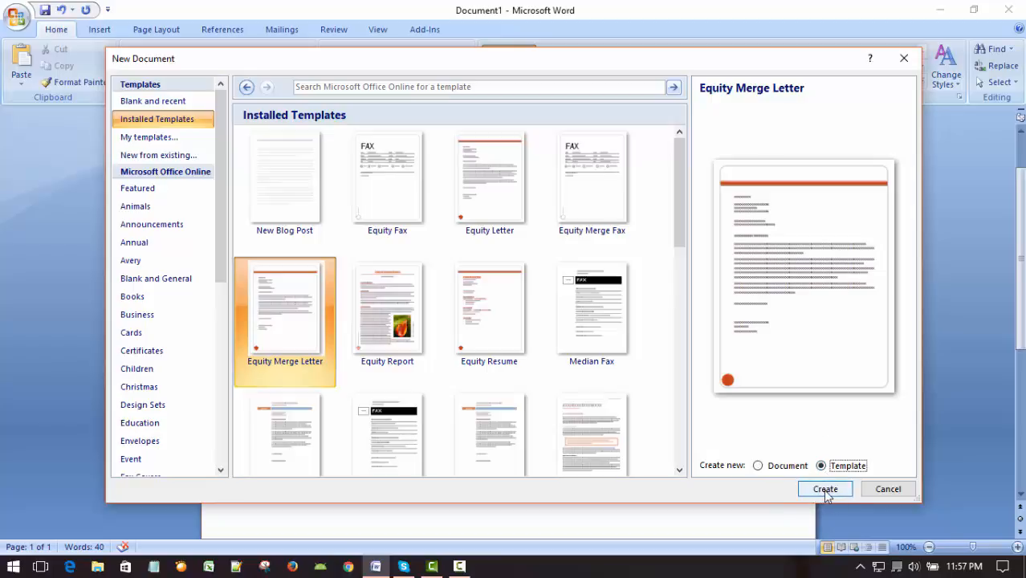
click(825, 490)
Examine the merge letter's date, sender details, address block, greeting line, body text and closing.
scroll(747, 388, down, 3)
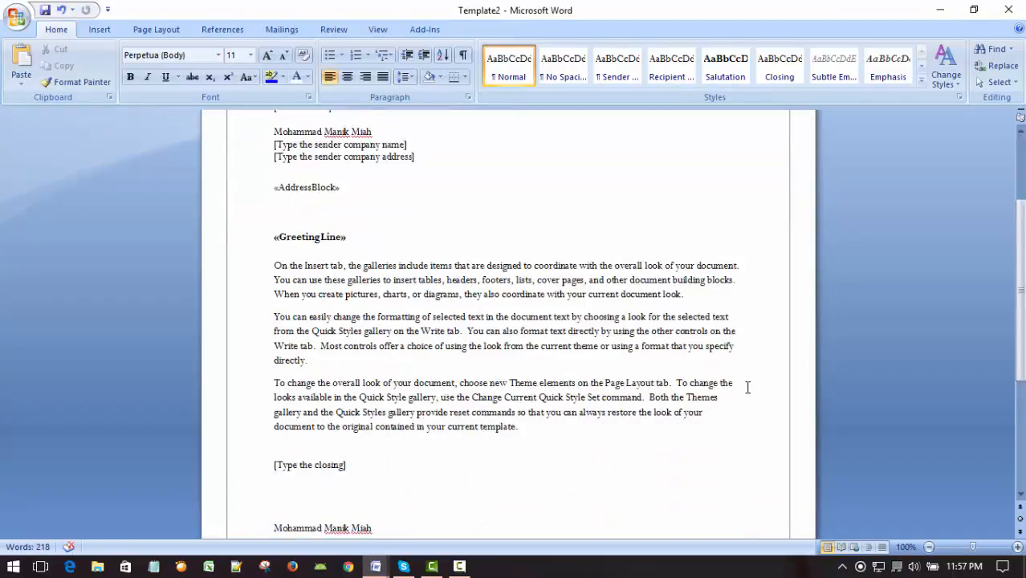
scroll(747, 388, down, 5)
scroll(747, 384, up, 8)
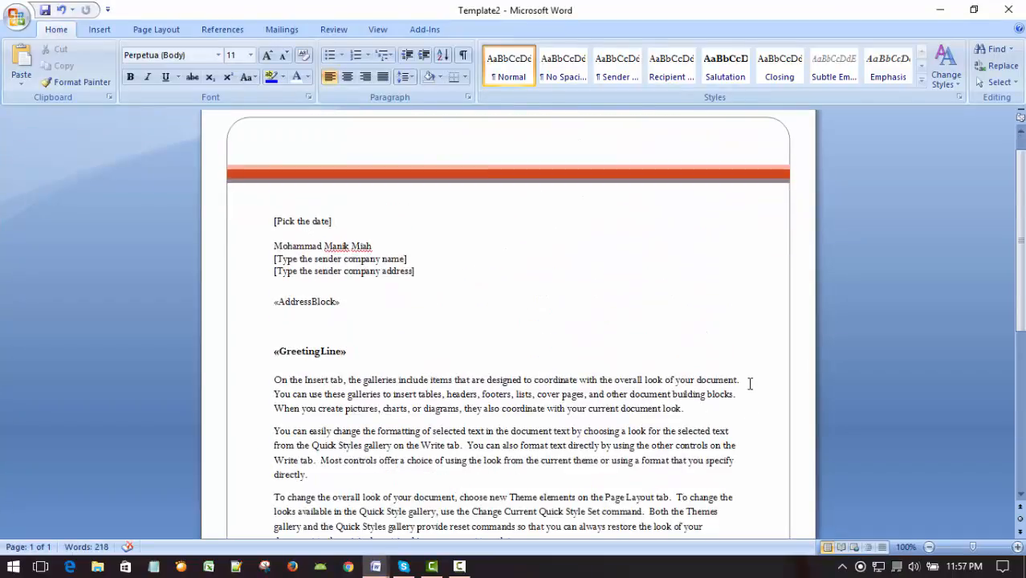
scroll(749, 383, down, 1)
scroll(748, 381, down, 5)
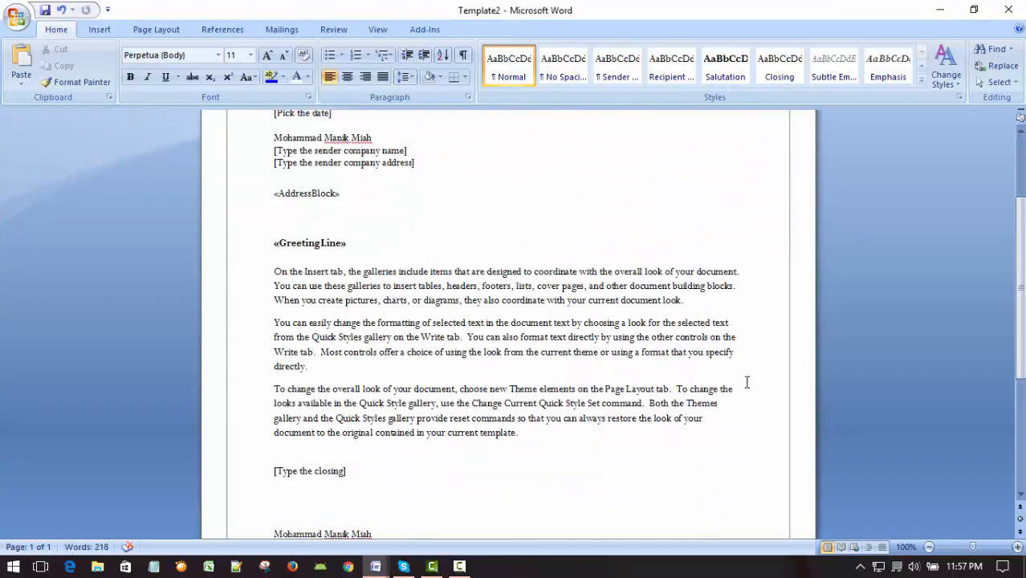
scroll(747, 382, up, 4)
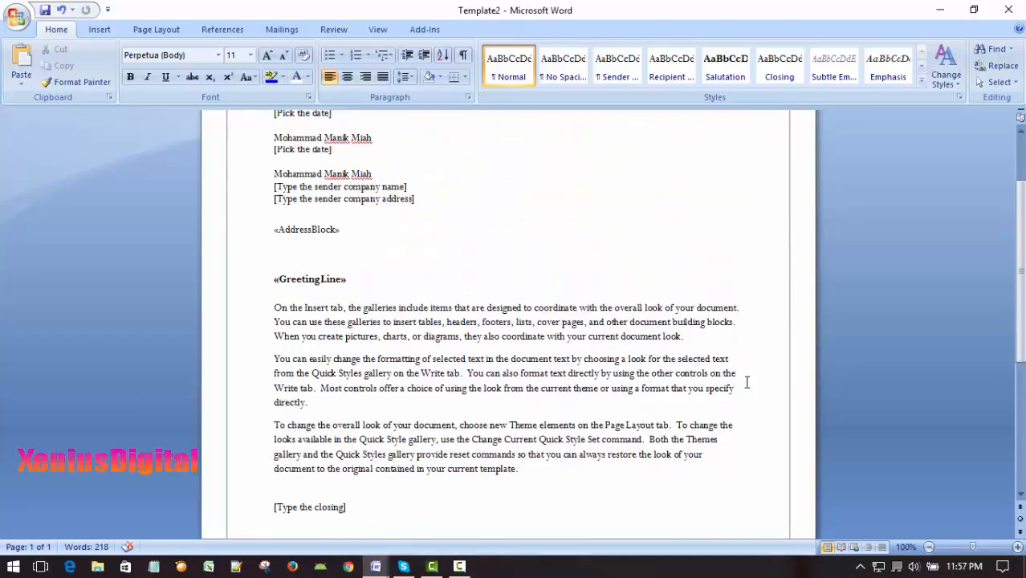
scroll(743, 380, down, 8)
scroll(740, 380, up, 5)
scroll(739, 379, up, 6)
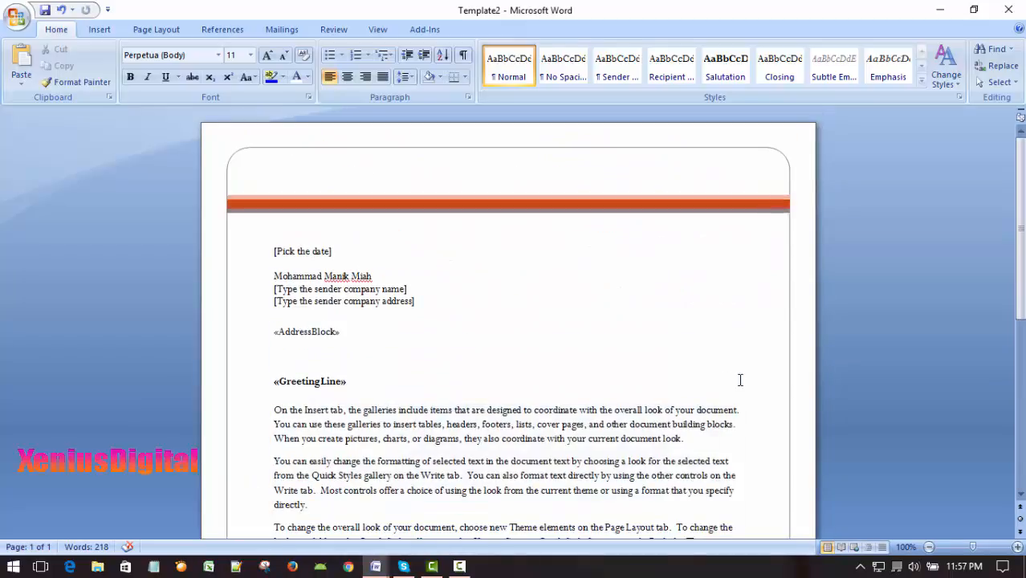
scroll(739, 379, down, 3)
scroll(738, 379, up, 1)
scroll(737, 381, down, 1)
scroll(737, 380, down, 3)
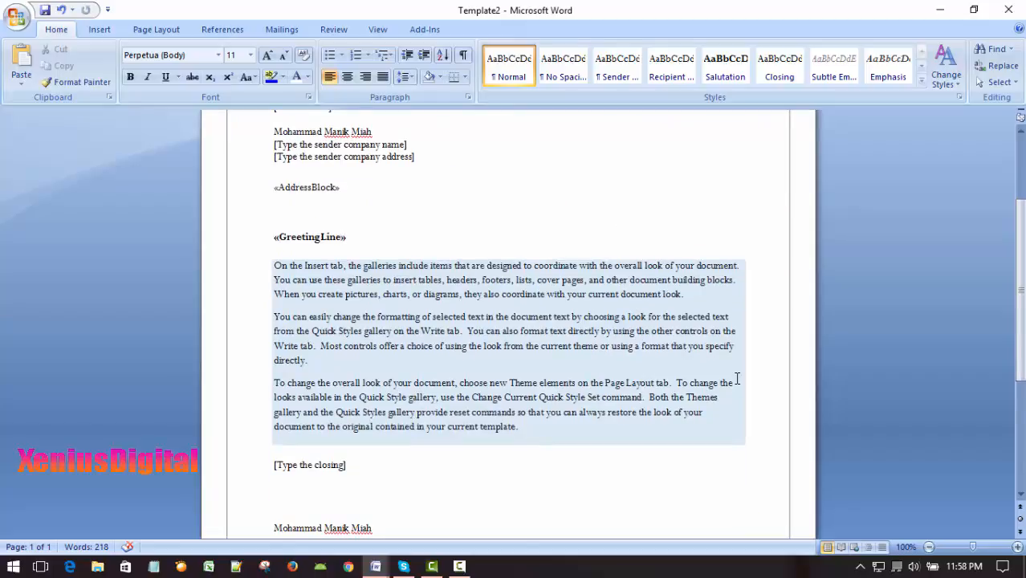
scroll(737, 379, up, 5)
scroll(731, 373, up, 1)
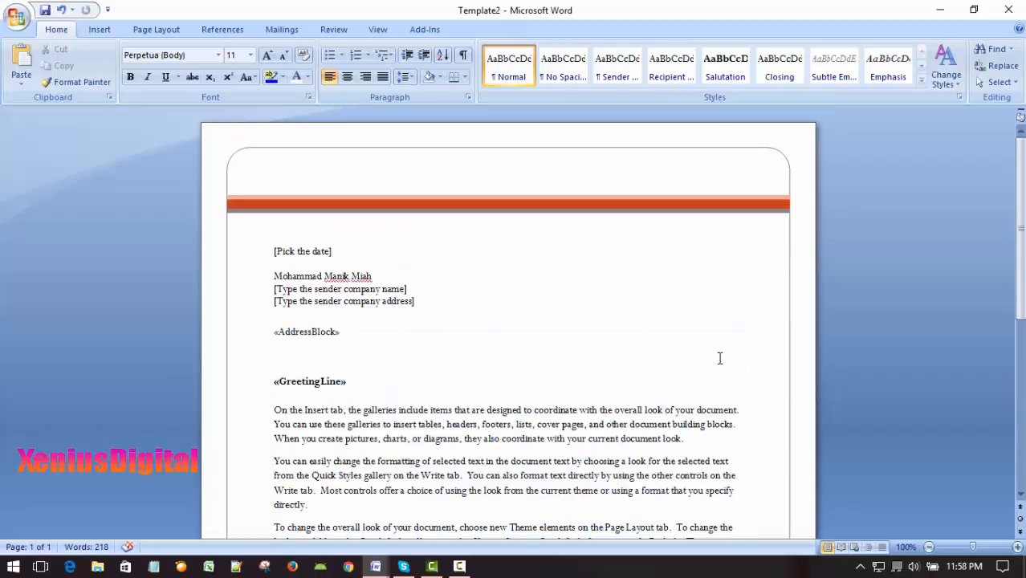
scroll(719, 360, down, 7)
scroll(719, 361, up, 3)
scroll(719, 361, up, 4)
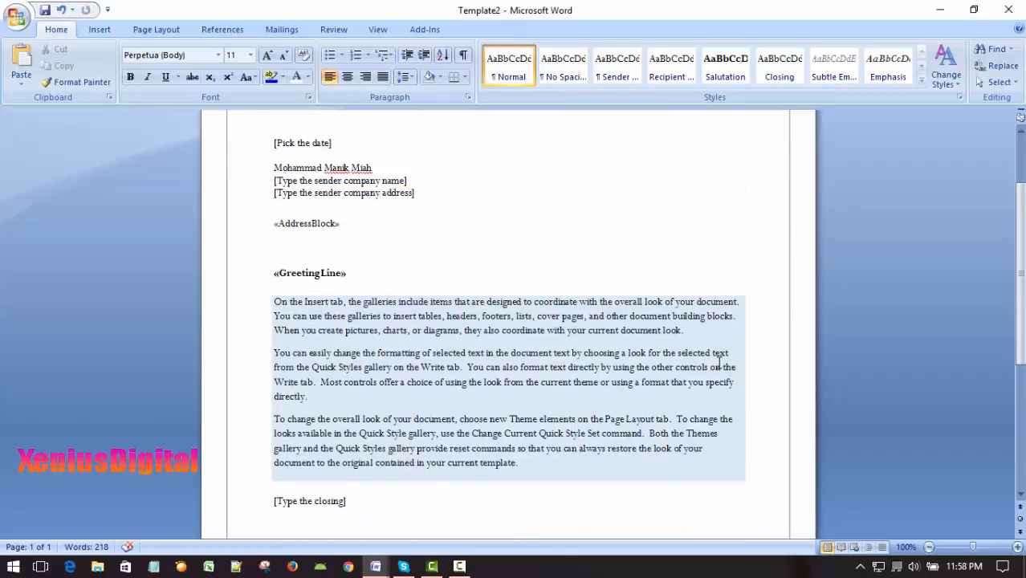
click(525, 301)
scroll(578, 282, down, 8)
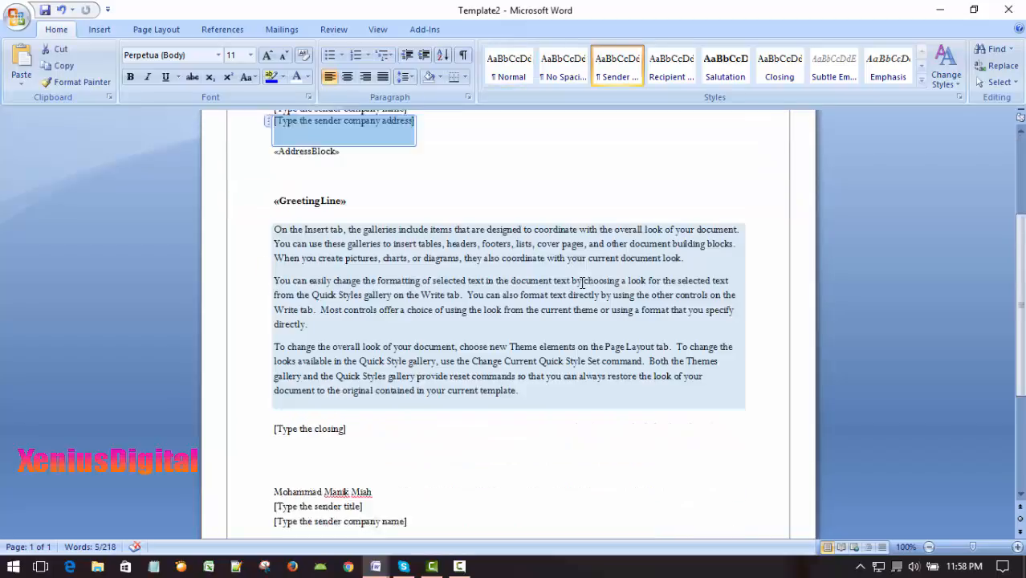
scroll(579, 281, up, 4)
scroll(578, 279, up, 5)
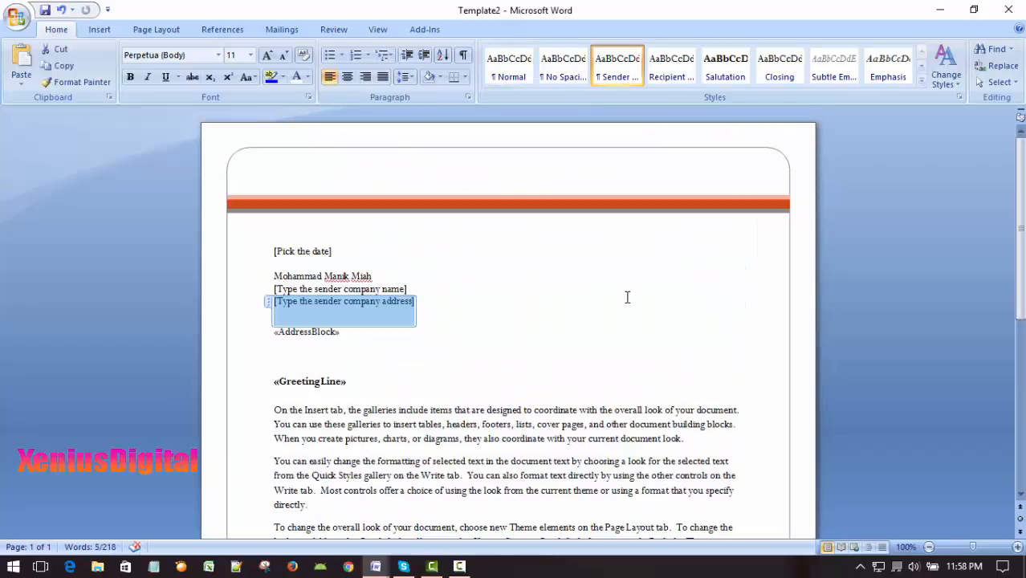
Close the merge letter template without saving its changes.
click(16, 17)
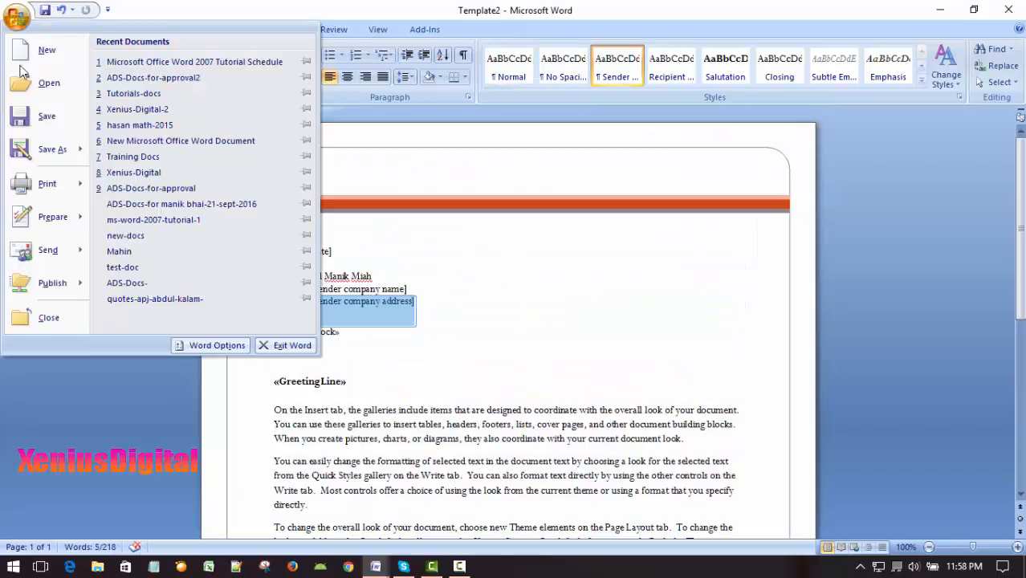
click(65, 325)
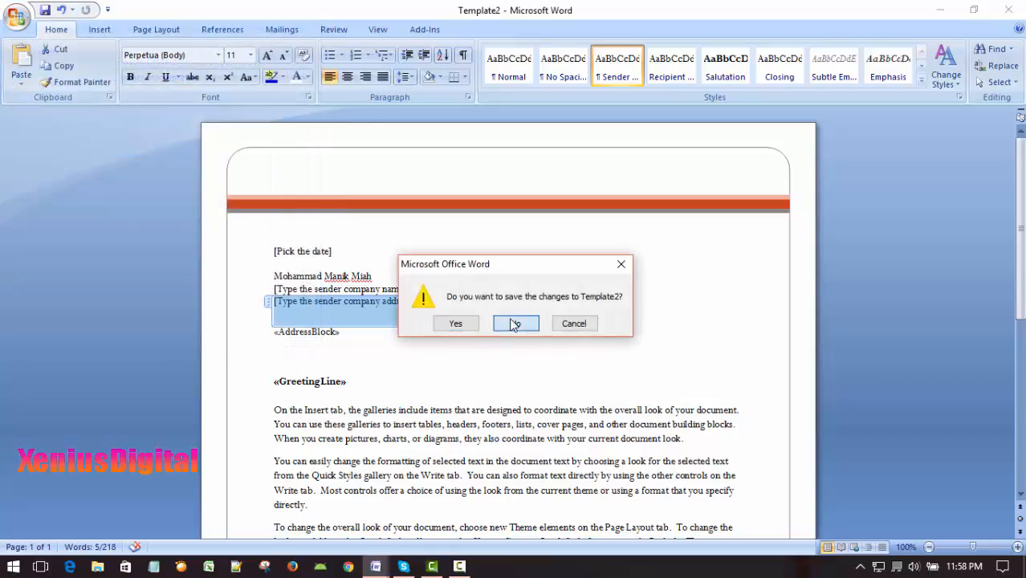
click(515, 323)
Review the outline's remaining topics on writing, StrikeThrough, Subscript, Superscript and Change Case.
scroll(598, 245, down, 2)
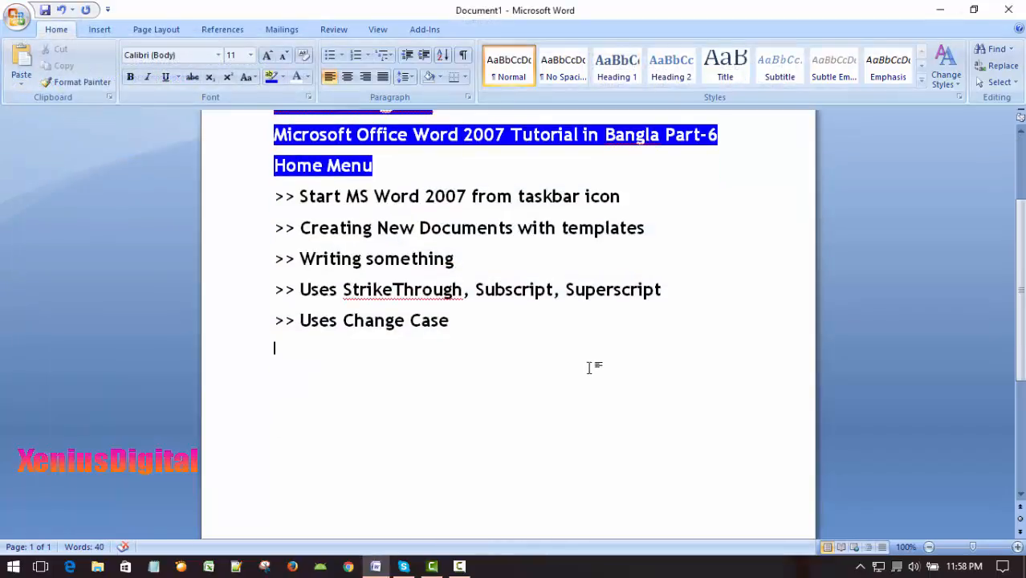
scroll(573, 375, down, 1)
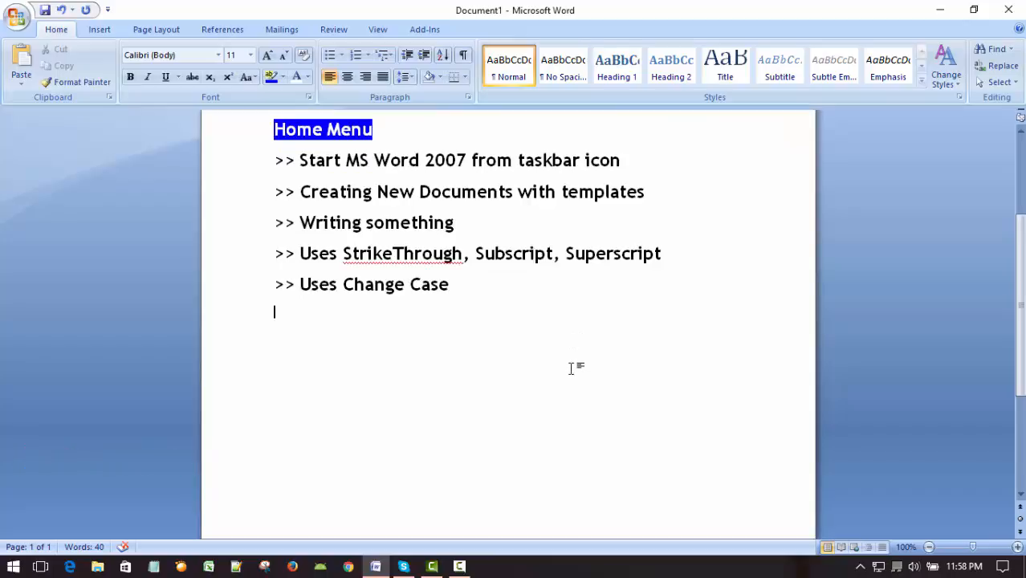
scroll(571, 369, down, 1)
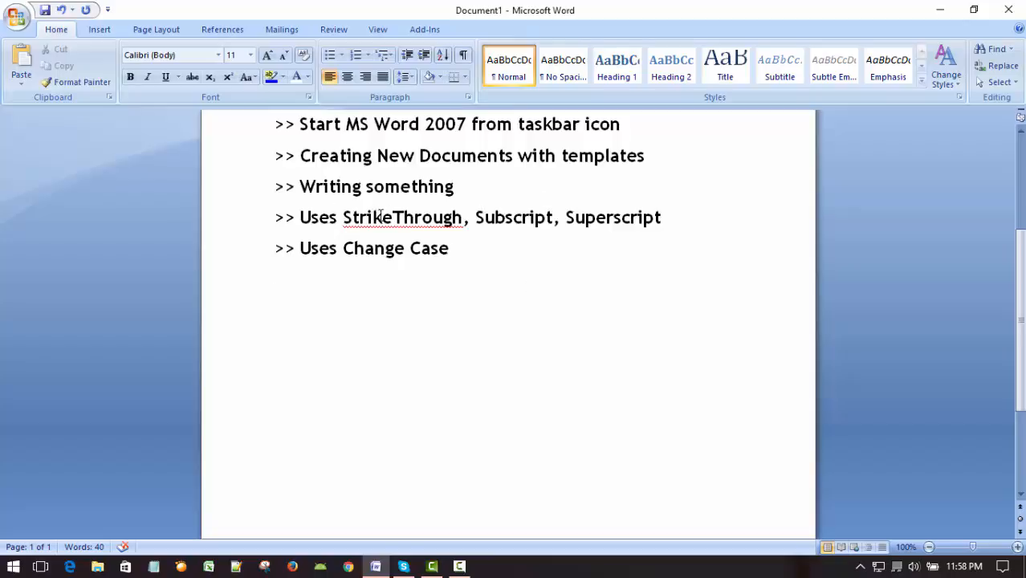
click(596, 217)
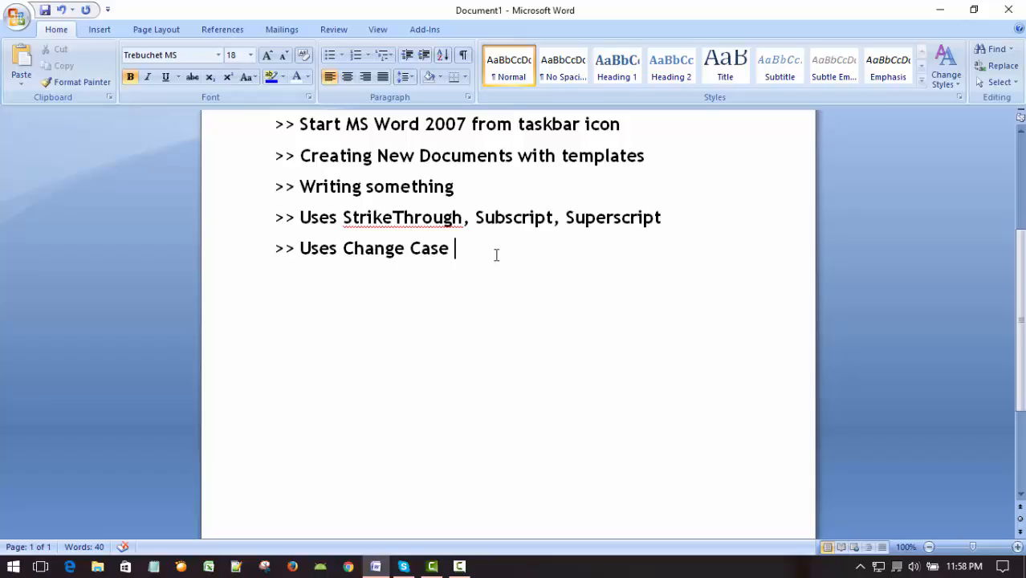
Open the recent document Xenius-Digital-2, keeping the outline document open.
double_click(23, 29)
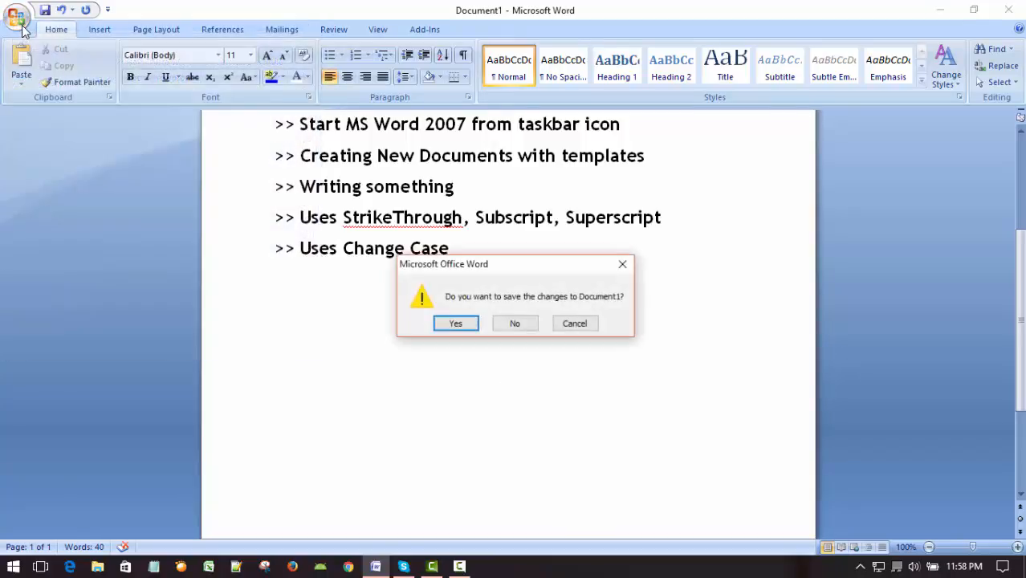
click(572, 326)
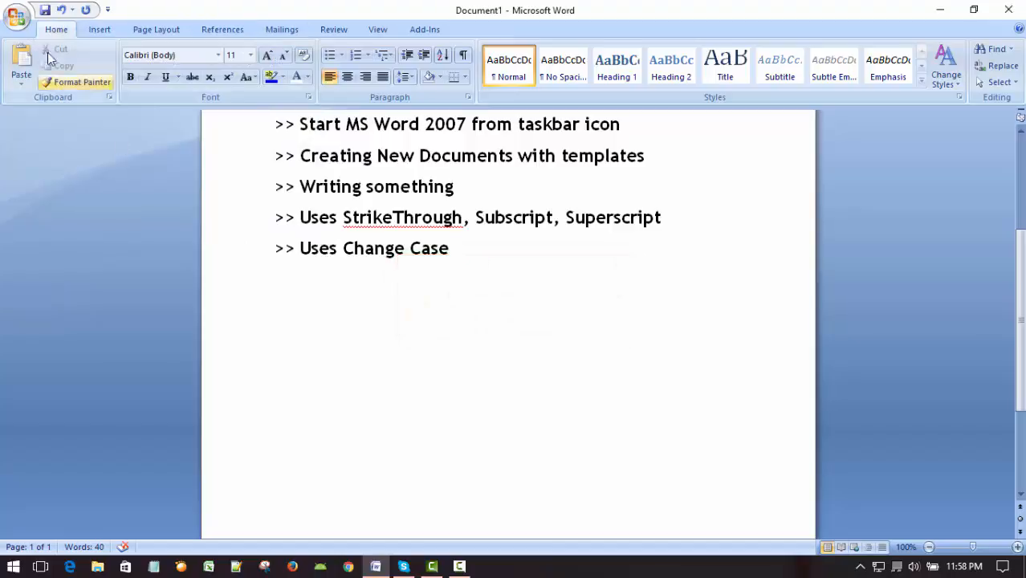
click(17, 20)
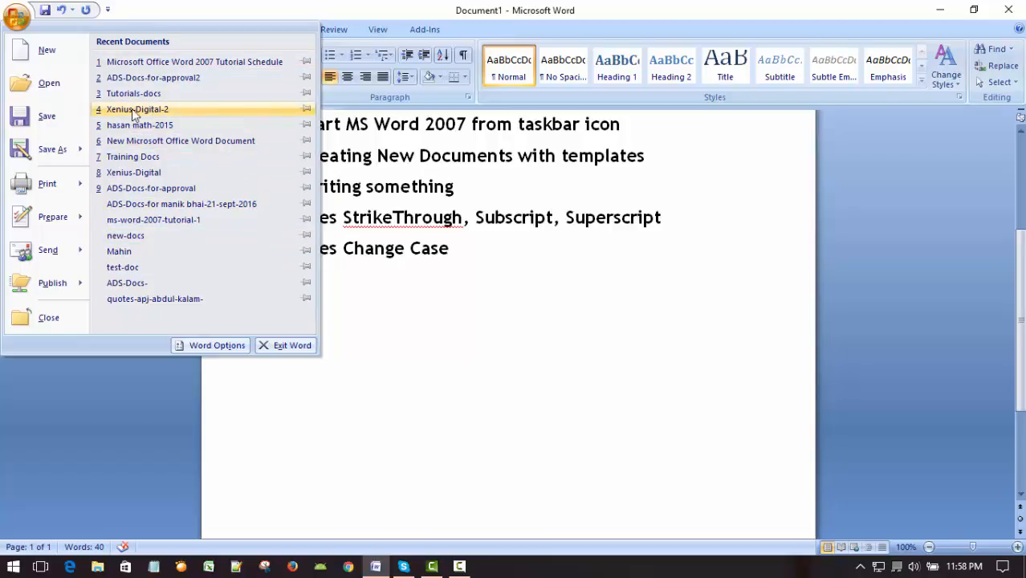
click(165, 110)
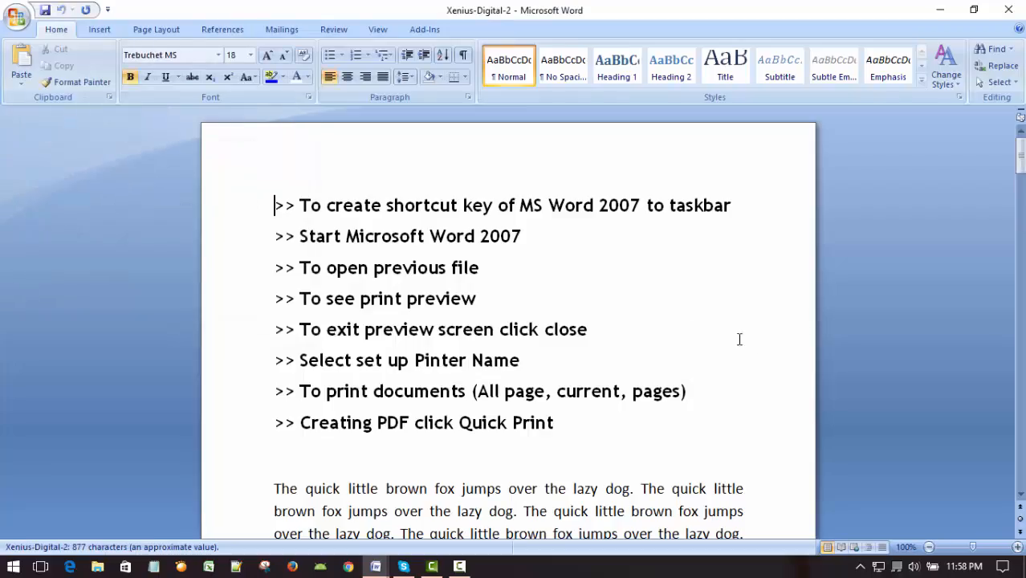
Insert a page break on the blank line between the "Creating PDF click Quick Print" item and the quick brown fox paragraph.
scroll(700, 329, down, 5)
scroll(690, 325, up, 3)
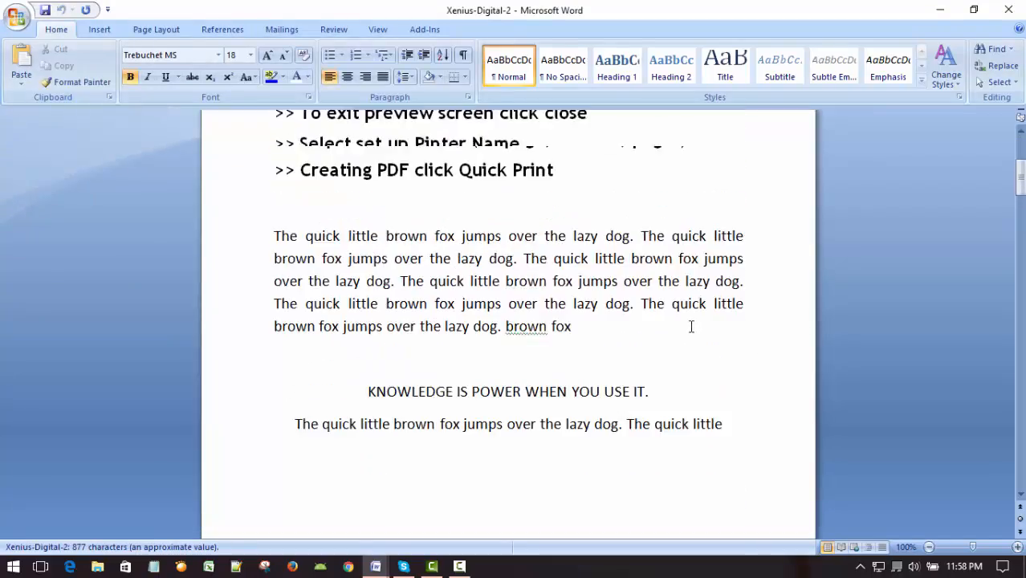
scroll(697, 318, up, 2)
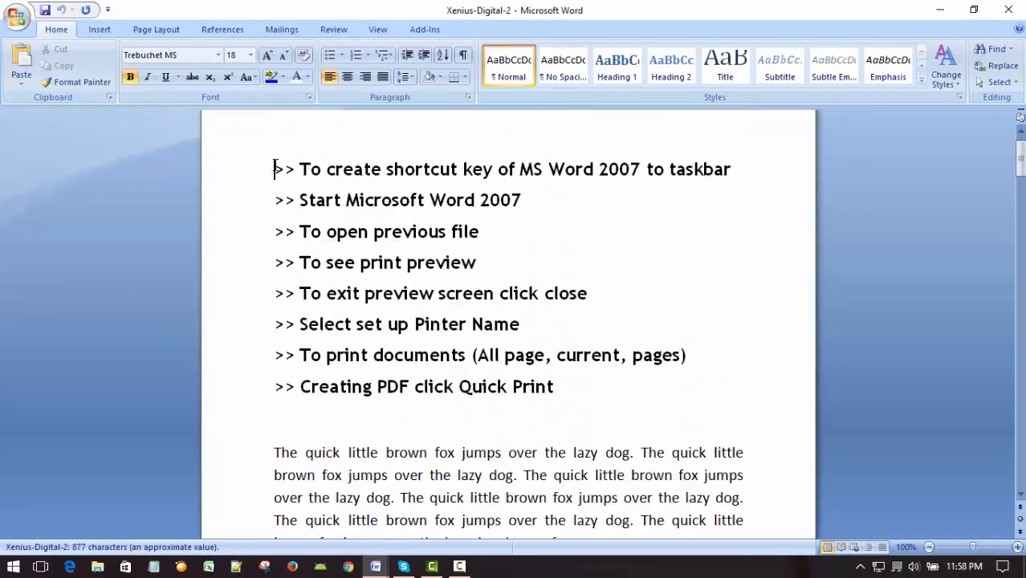
click(563, 397)
scroll(565, 381, down, 1)
click(601, 340)
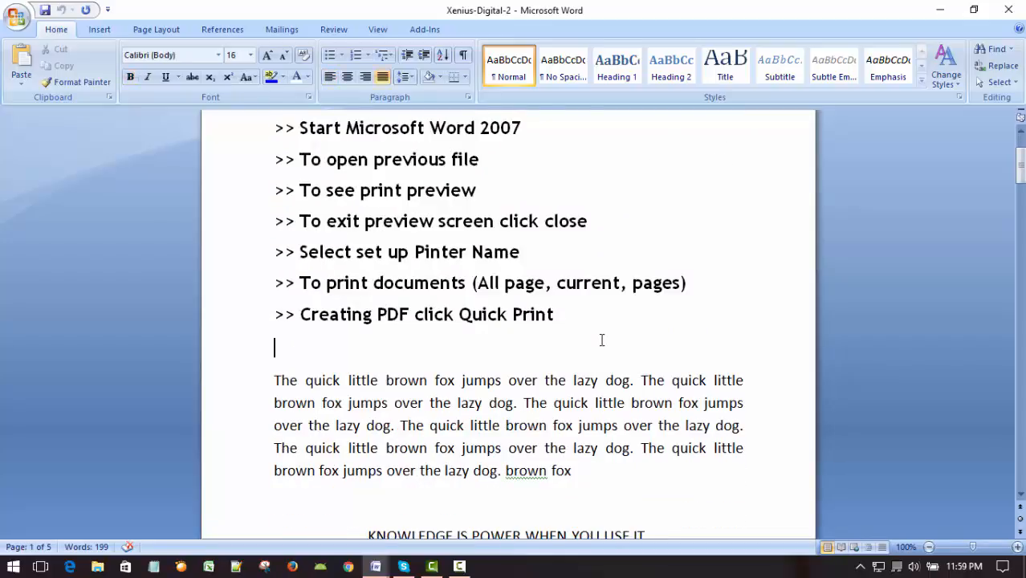
key(ctrl+Return)
Examine the layout of the quick brown fox paragraph and the centred lines on the second page.
scroll(594, 339, down, 5)
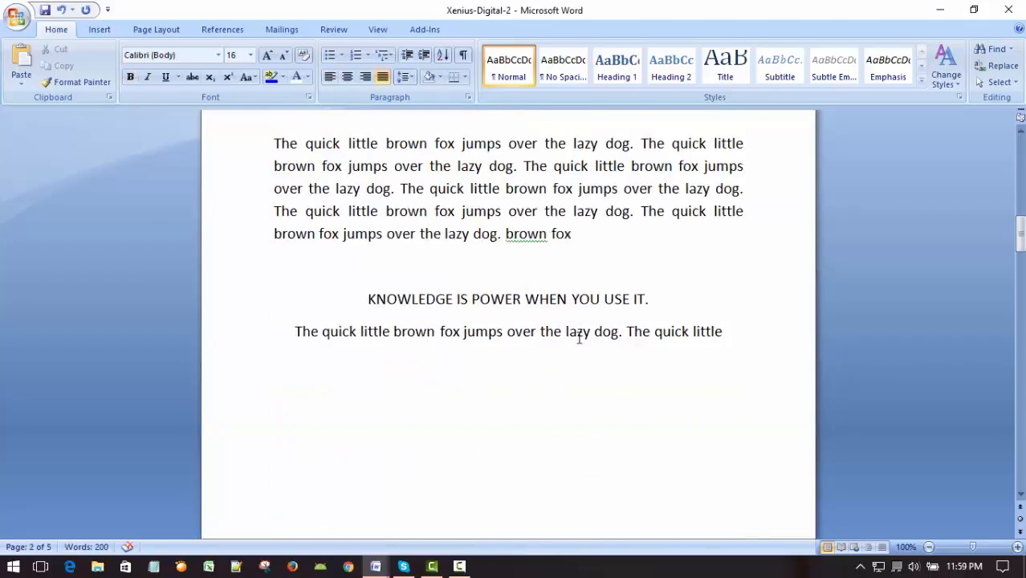
scroll(573, 337, up, 2)
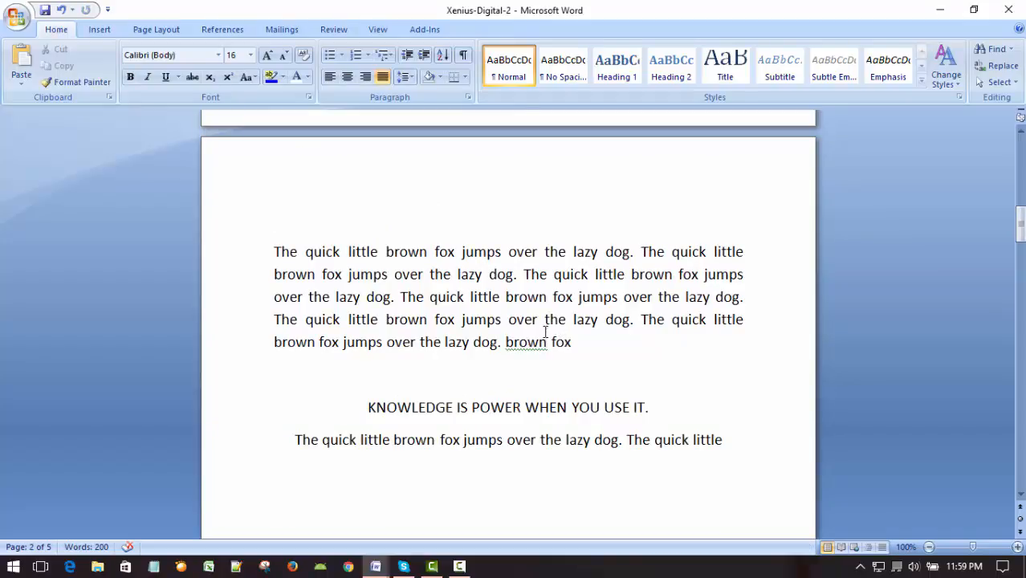
scroll(545, 331, down, 2)
scroll(550, 326, up, 1)
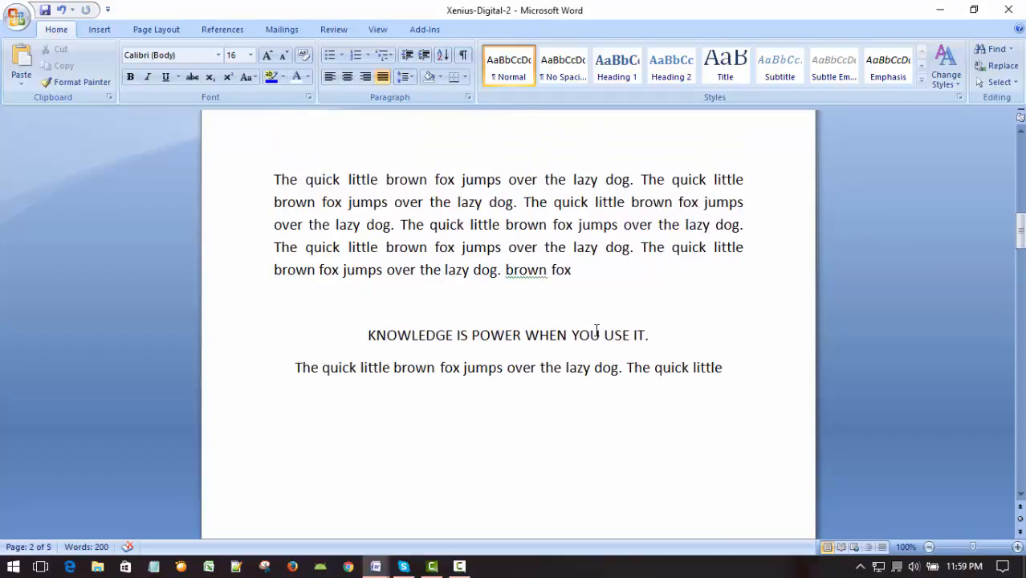
scroll(596, 329, up, 1)
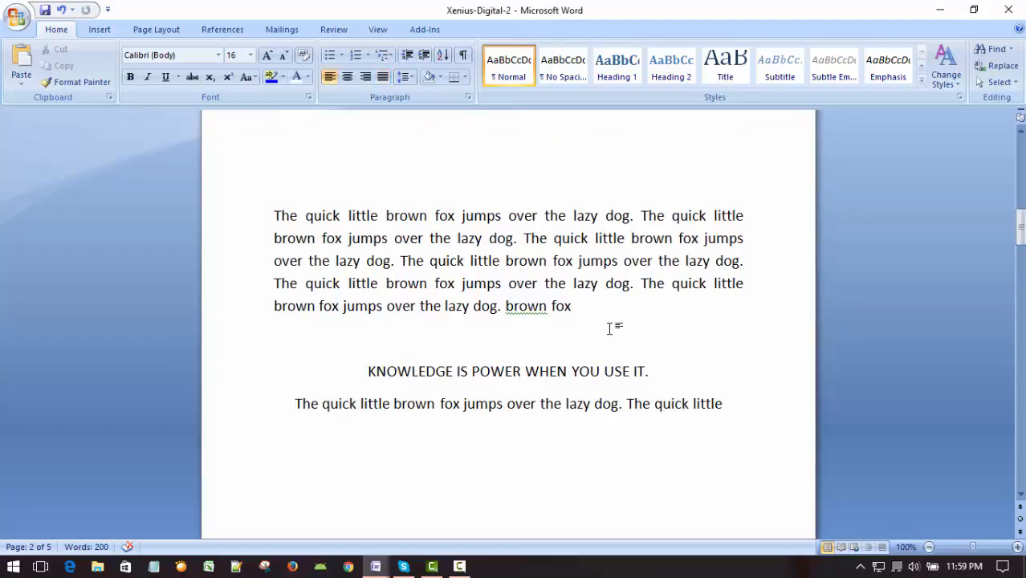
scroll(610, 327, up, 1)
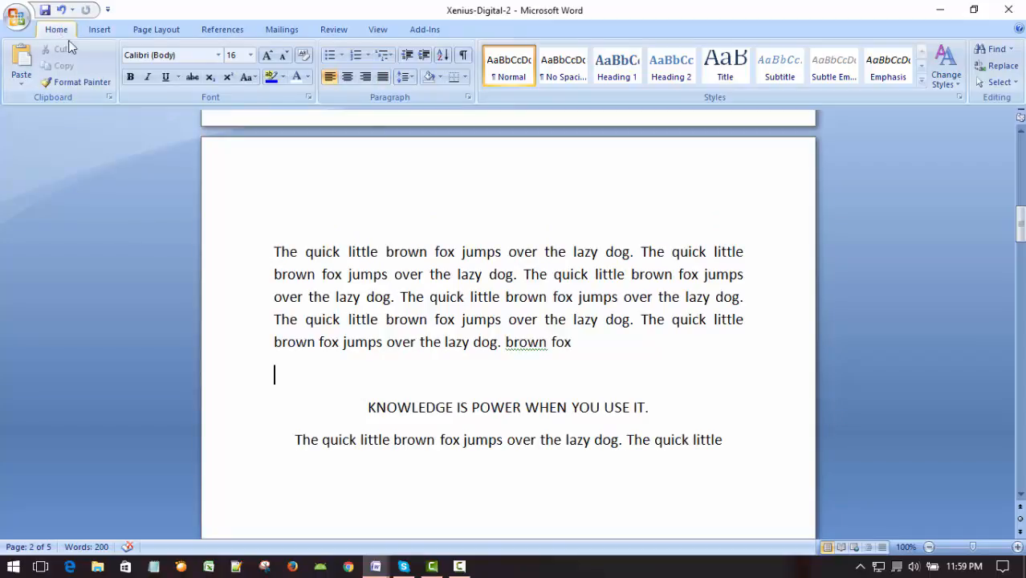
Apply strikethrough to the first line of the quick brown fox paragraph on the second page.
click(193, 78)
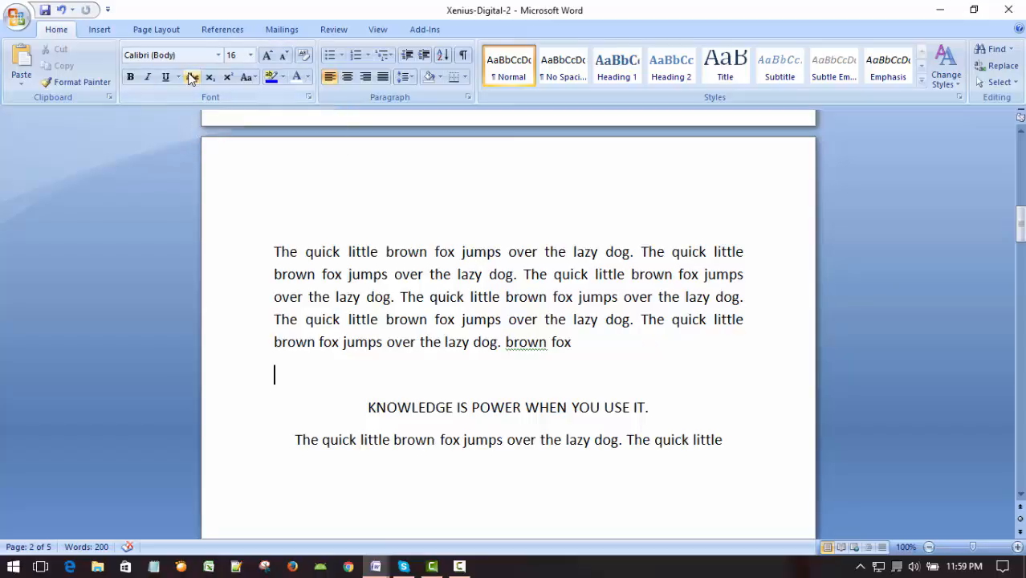
click(501, 215)
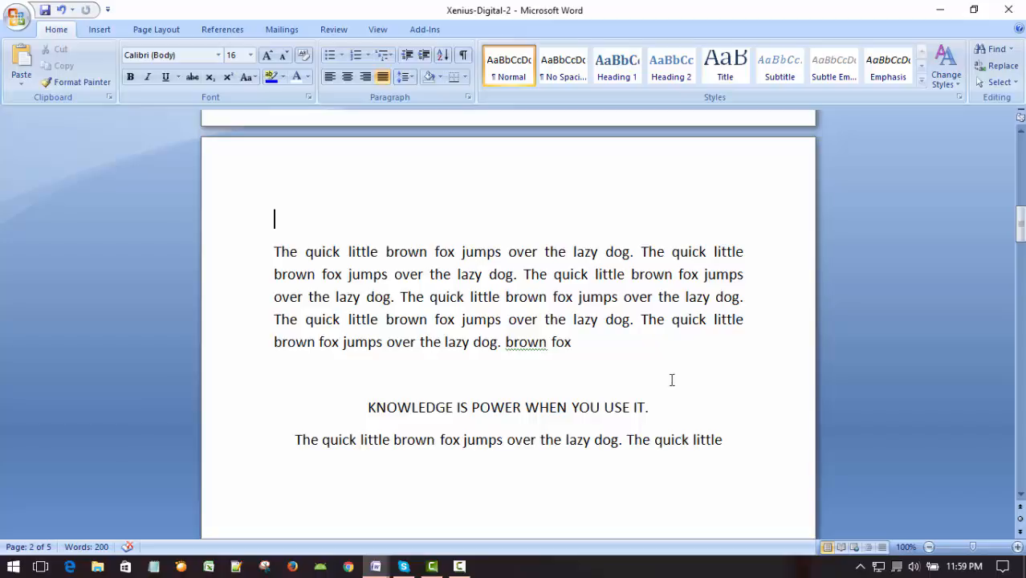
click(271, 251)
drag(275, 251, 751, 244)
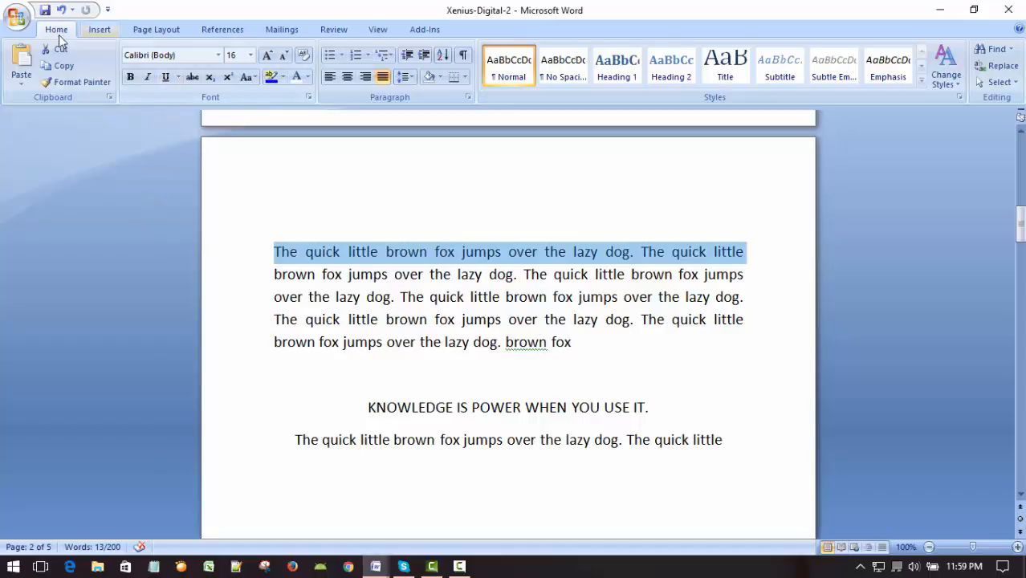
click(99, 31)
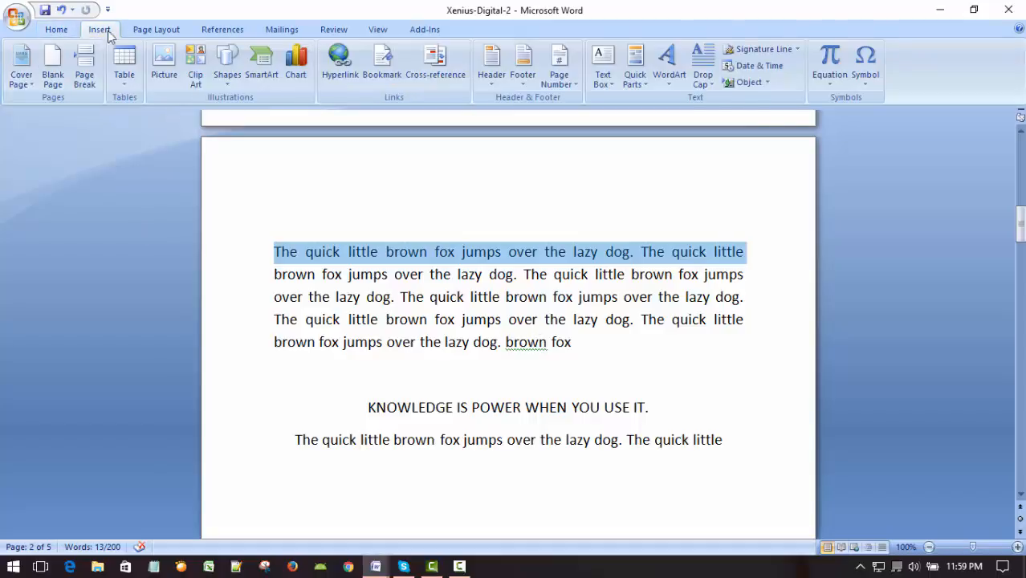
click(161, 30)
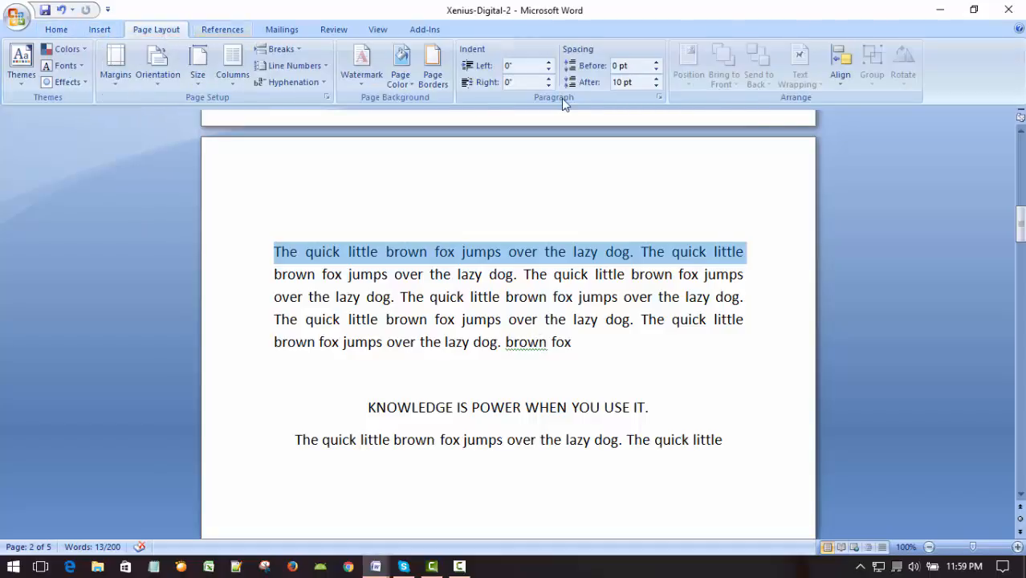
click(56, 31)
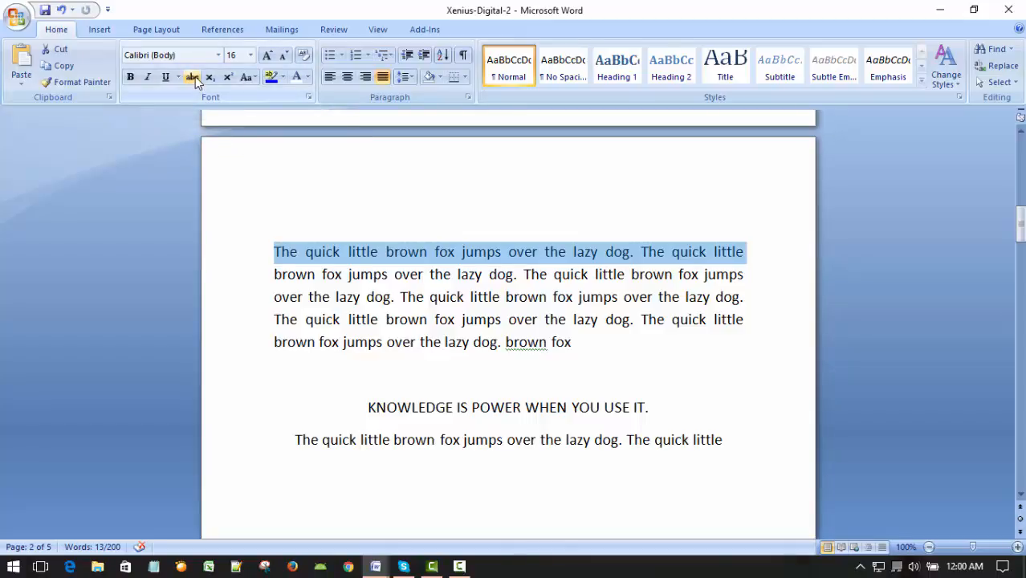
click(191, 75)
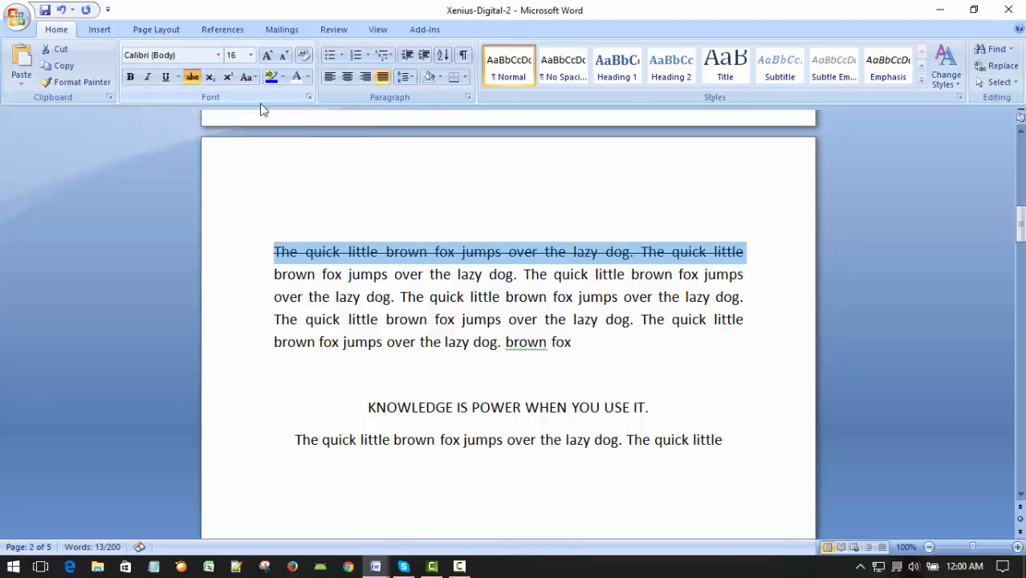
click(656, 355)
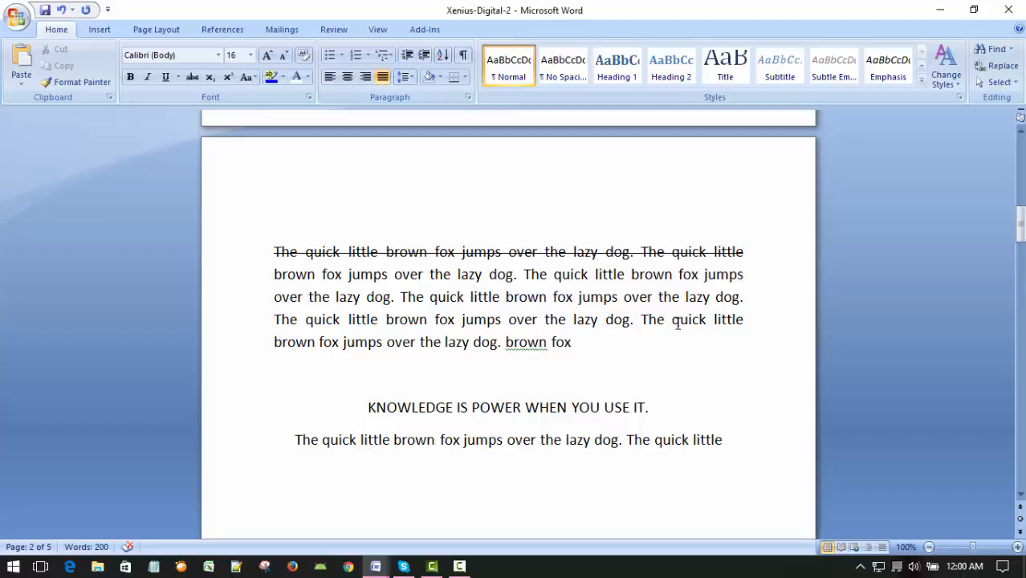
click(682, 224)
click(677, 365)
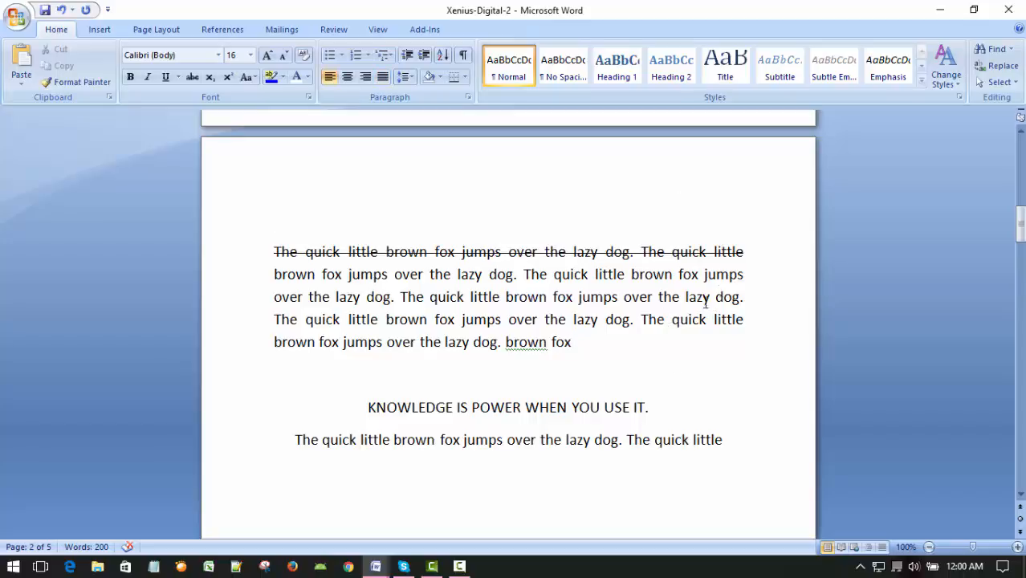
click(721, 200)
click(666, 341)
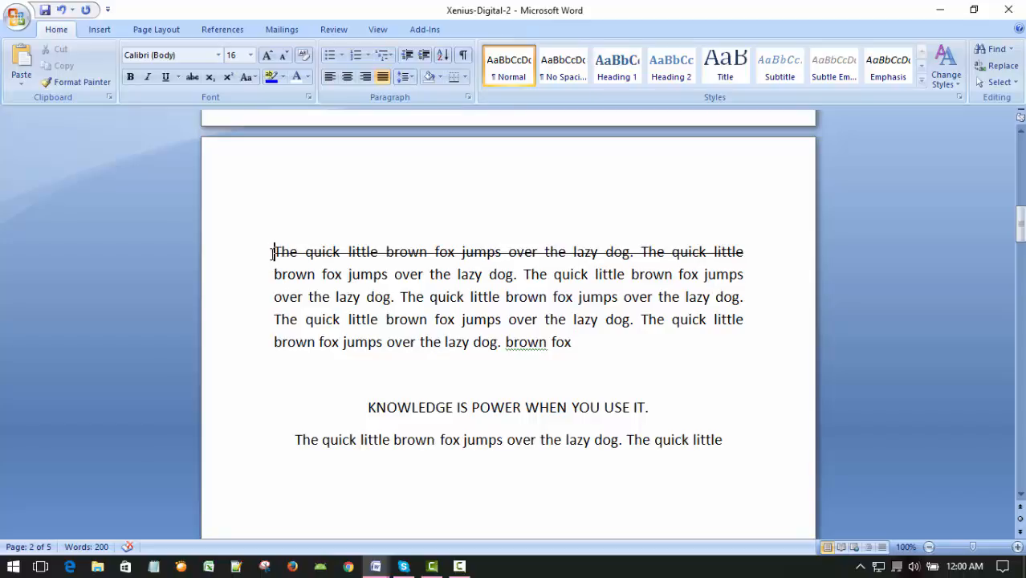
Remove the strikethrough from the first line of the quick brown fox paragraph.
drag(272, 252, 744, 250)
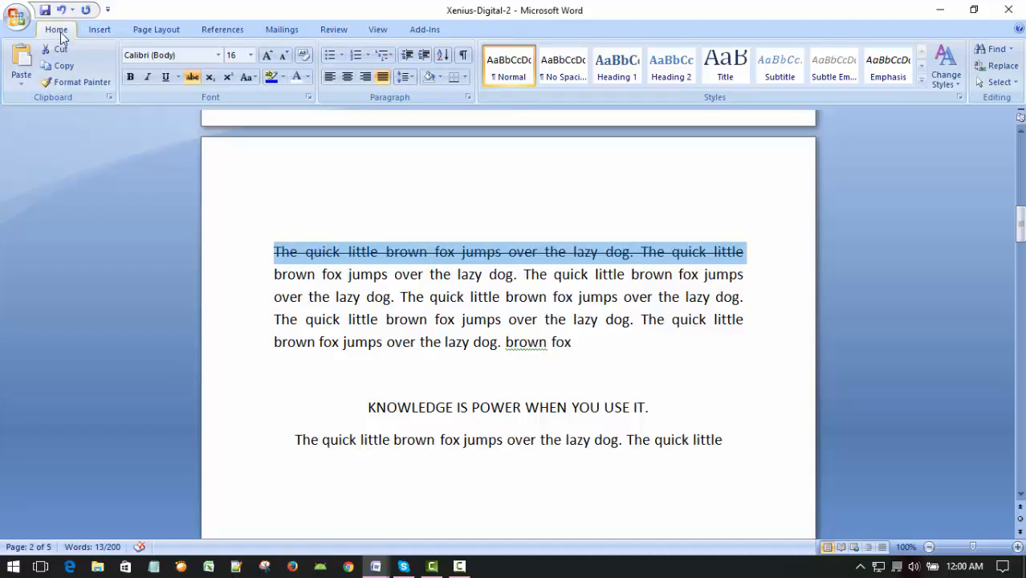
click(193, 78)
click(649, 353)
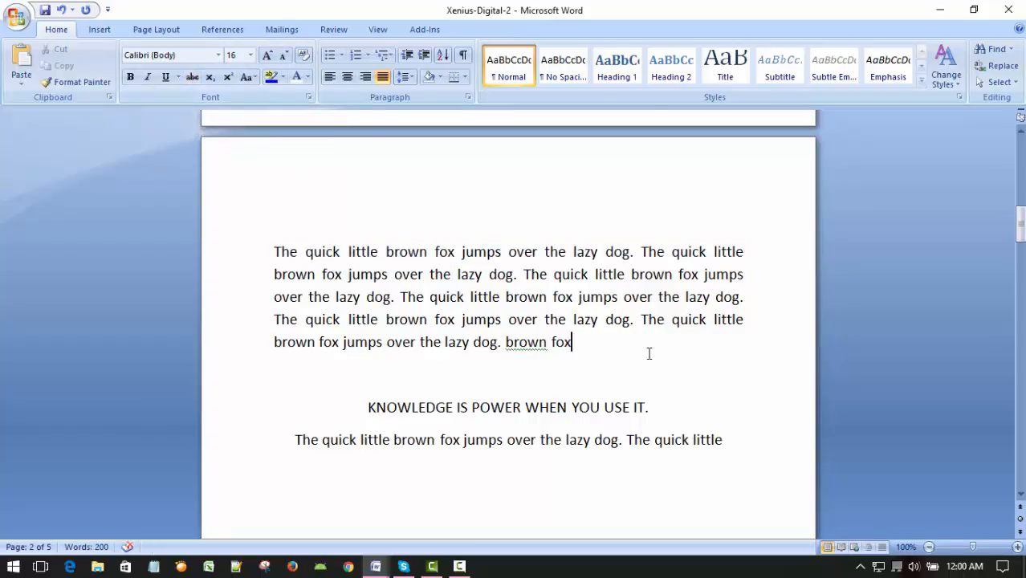
Add the text "X2" on a new line above "KNOWLEDGE IS POWER WHEN YOU USE IT.", followed by a blank line.
scroll(650, 352, down, 5)
scroll(652, 350, up, 4)
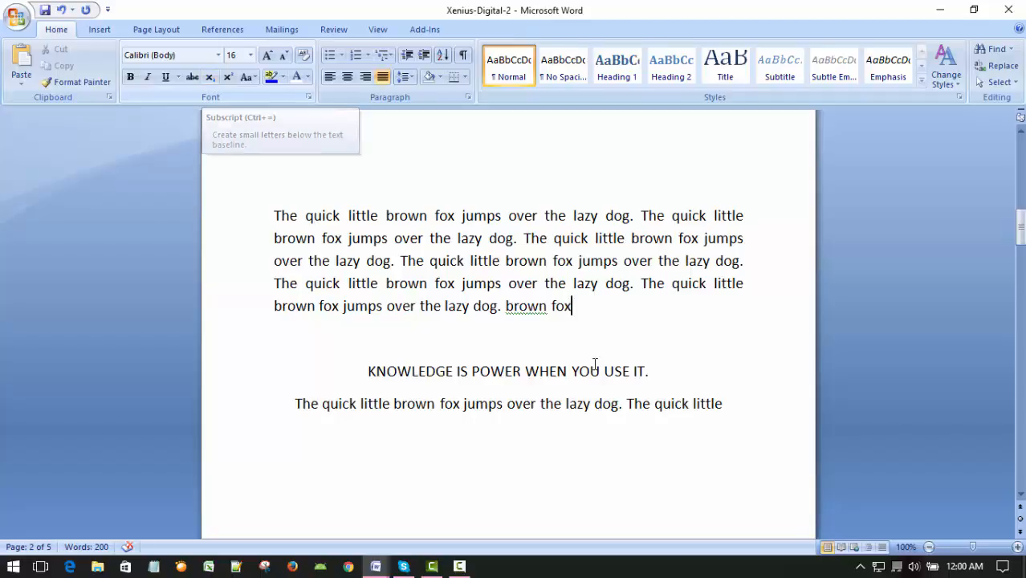
click(563, 335)
key(Return)
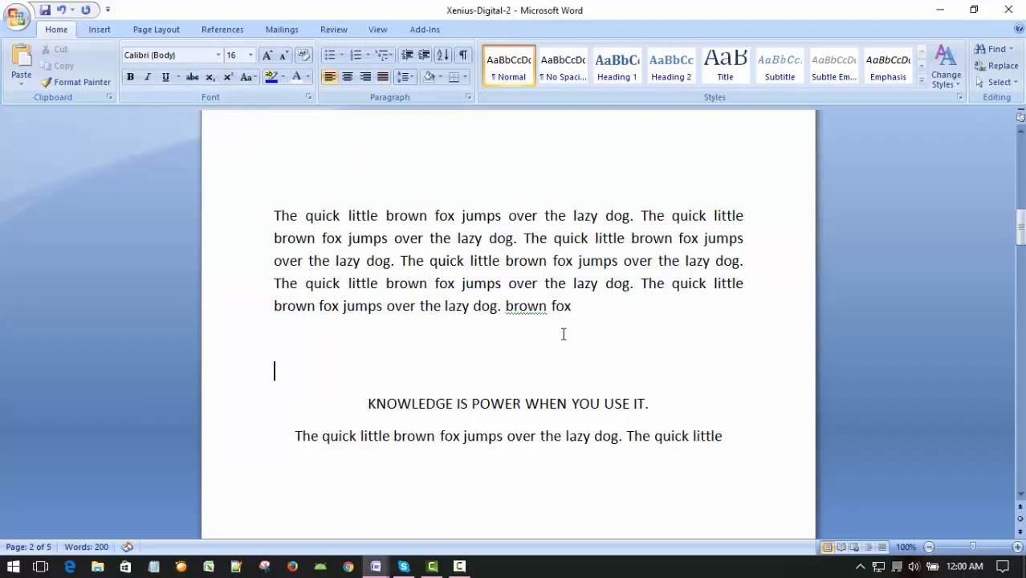
key(Up)
key(Down)
text(x)
key(BackSpace)
text(X2)
key(Return)
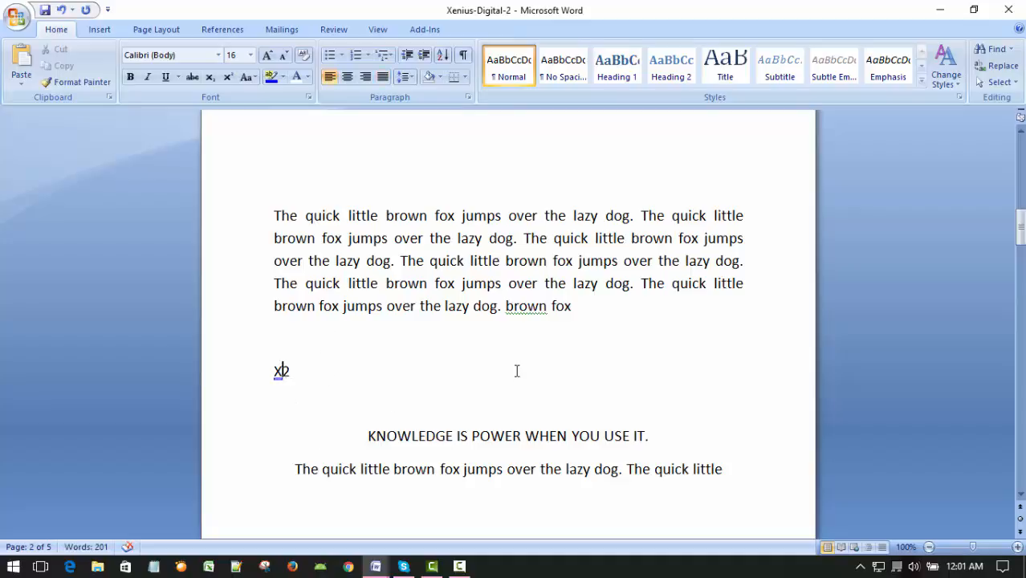
Format the 2 in "X2" as subscript.
key(shift+Right)
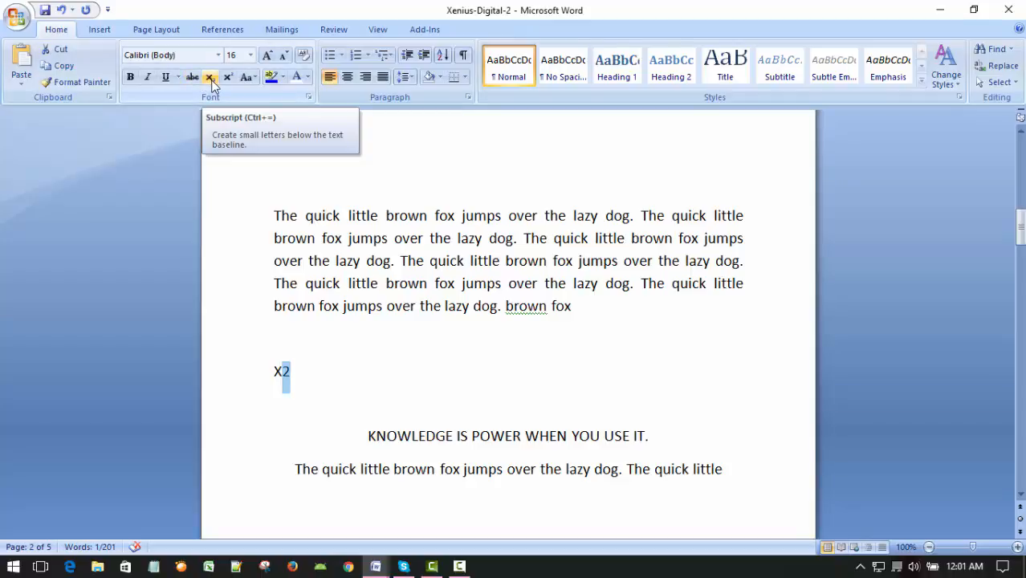
click(210, 78)
click(529, 377)
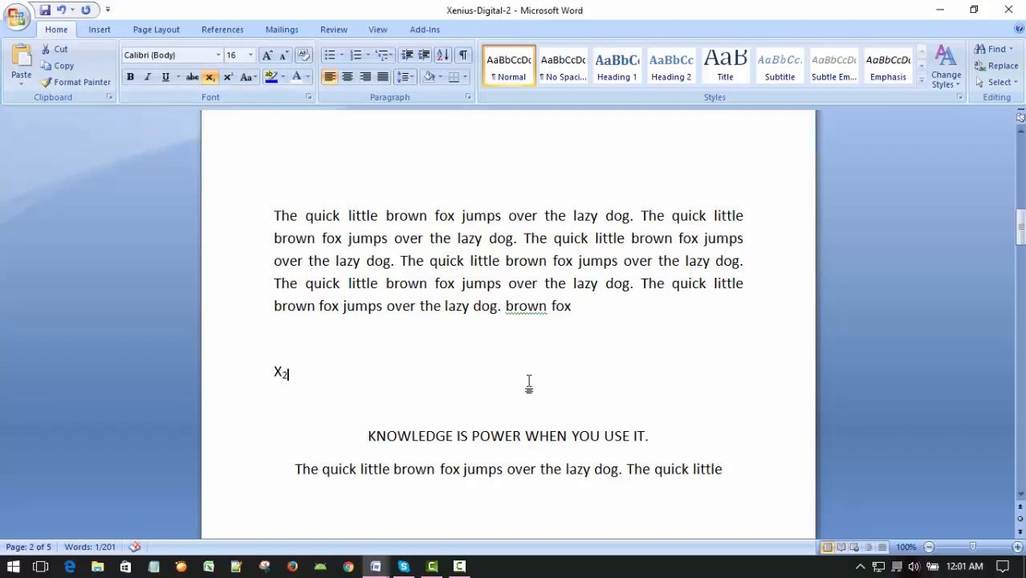
Insert another "X2" and a space in front of the subscripted "X2" on the same line.
scroll(545, 373, down, 1)
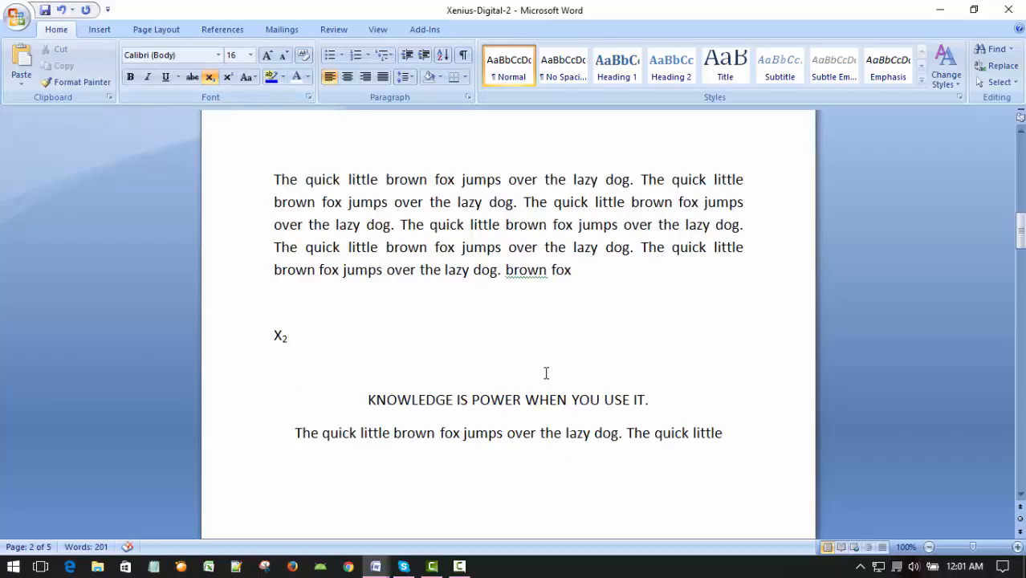
click(290, 305)
click(315, 360)
click(301, 300)
click(324, 359)
click(322, 342)
click(273, 336)
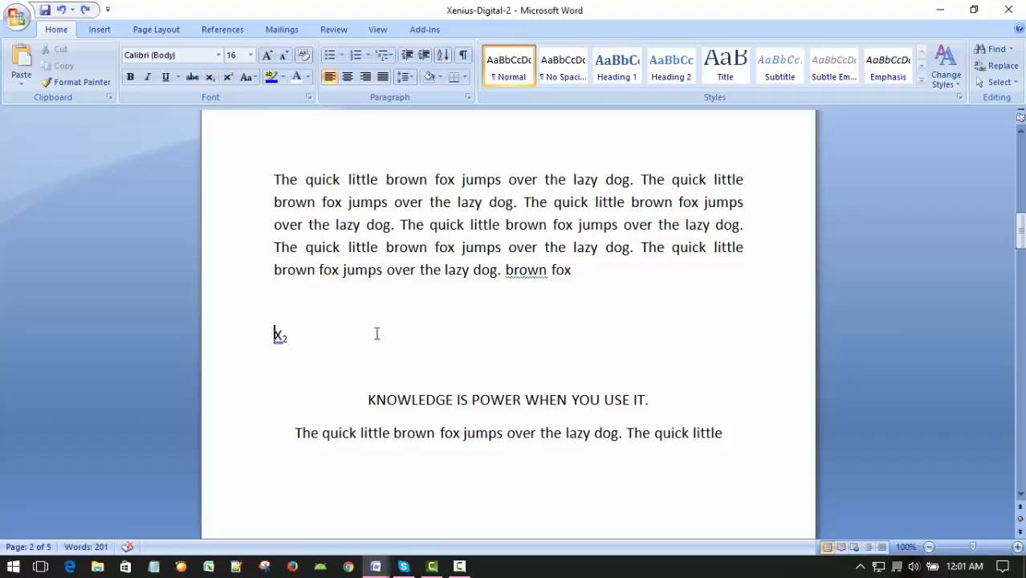
text(X2)
Remove the subscript formatting from the 2 in the second "X2".
key(shift+Left)
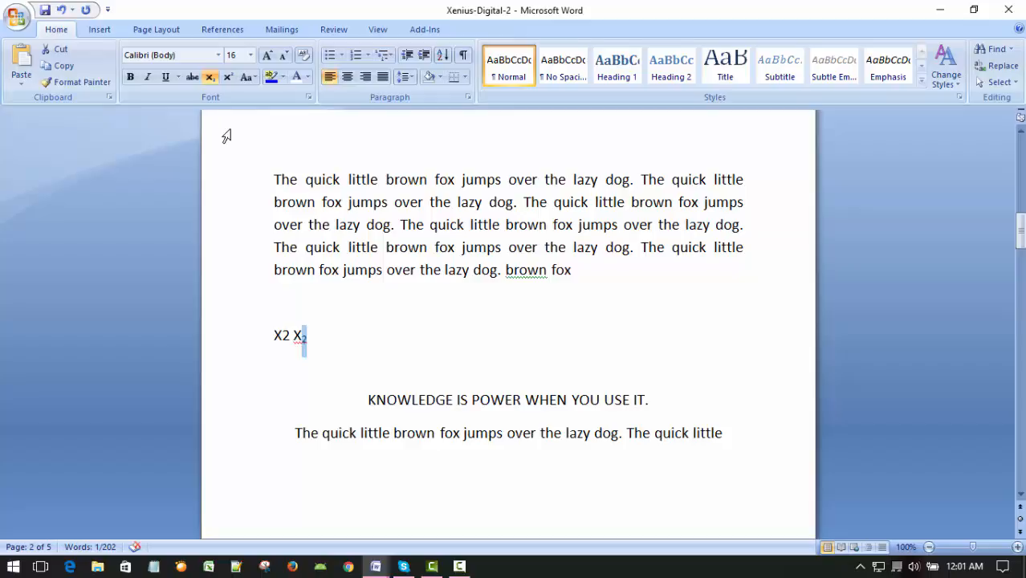
click(212, 79)
click(521, 316)
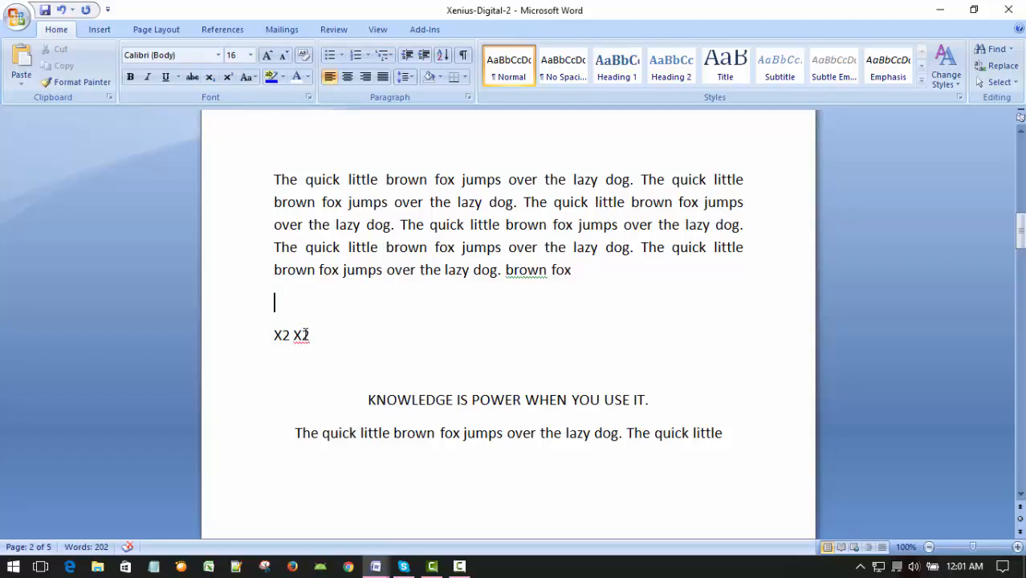
Format the 2 in the second "X2" as superscript.
click(302, 335)
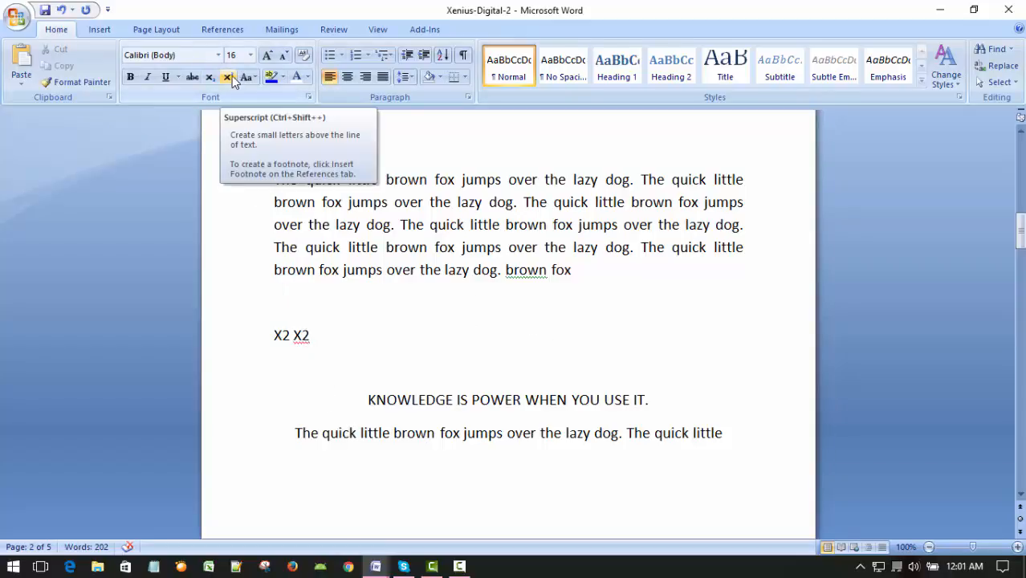
click(315, 350)
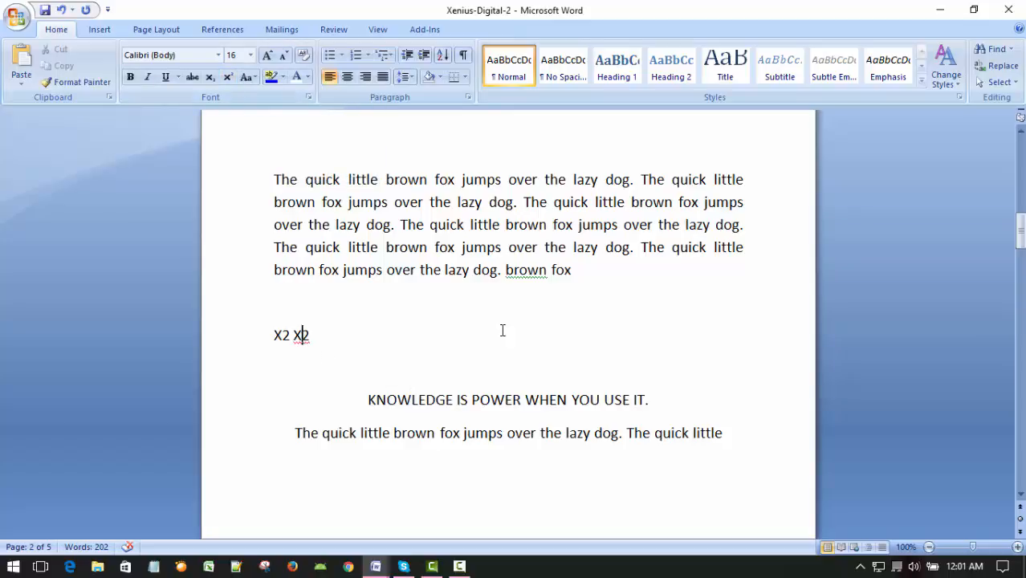
key(shift+Right)
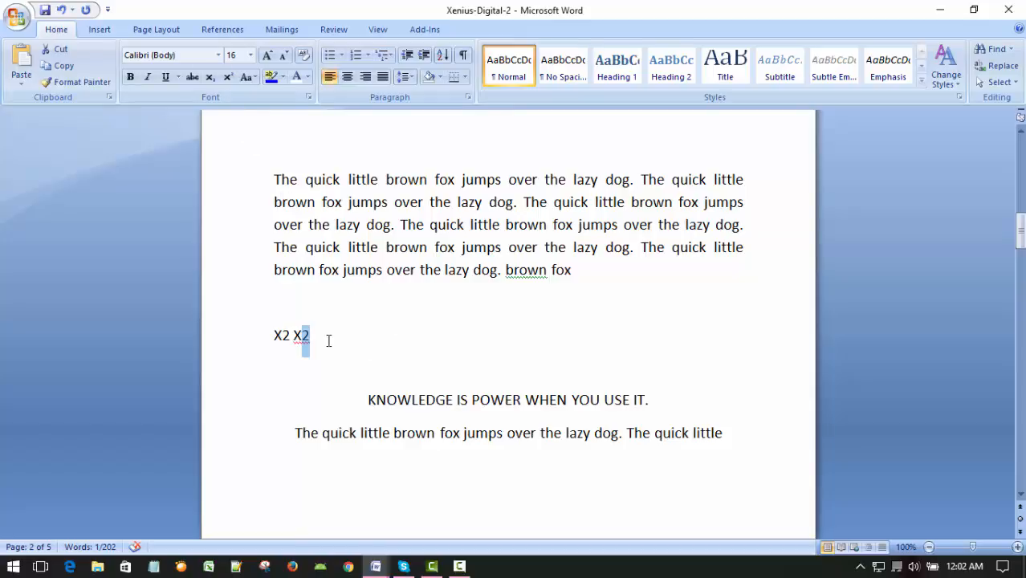
click(228, 77)
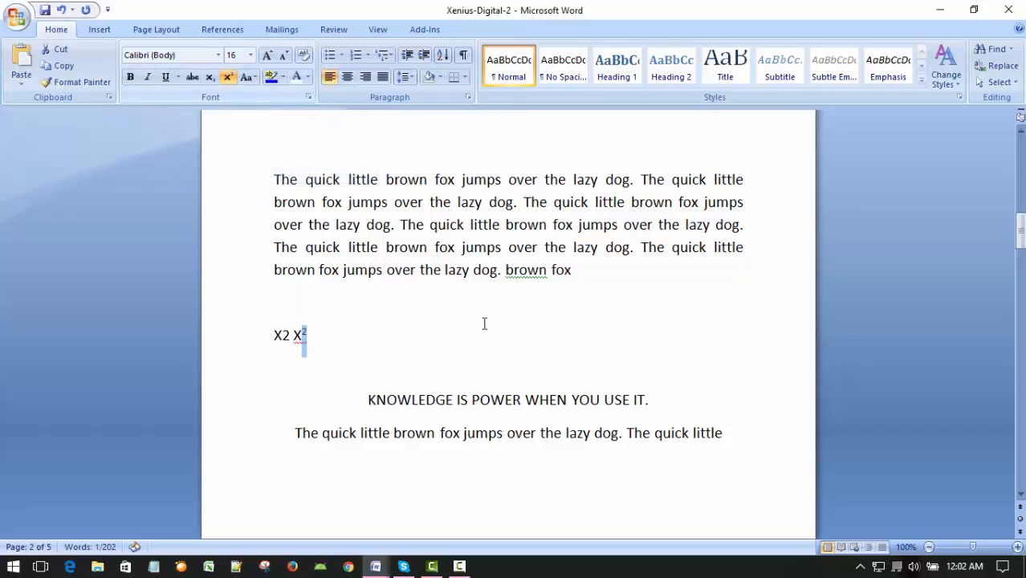
click(475, 302)
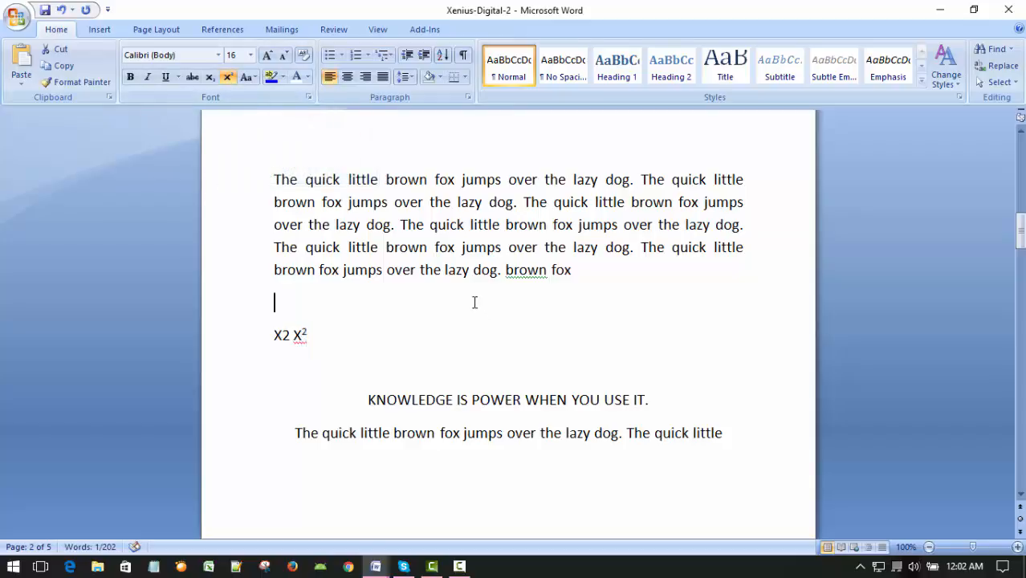
click(331, 334)
click(346, 307)
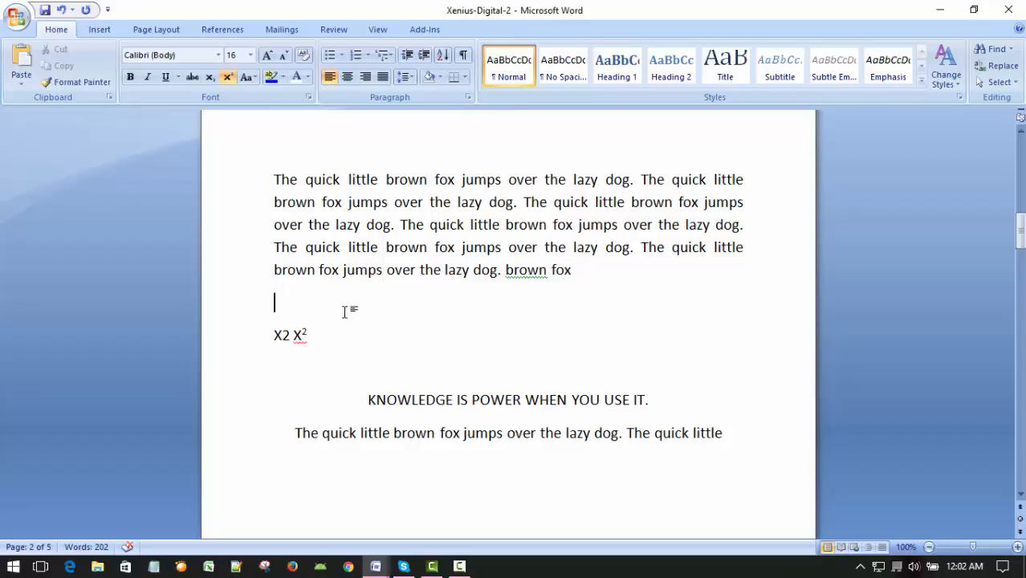
click(280, 357)
click(329, 334)
click(330, 305)
click(343, 309)
click(337, 346)
click(336, 311)
click(336, 344)
click(336, 296)
click(339, 326)
Remove the superscript formatting from the 2 in the second "X2".
click(301, 334)
key(shift+Right)
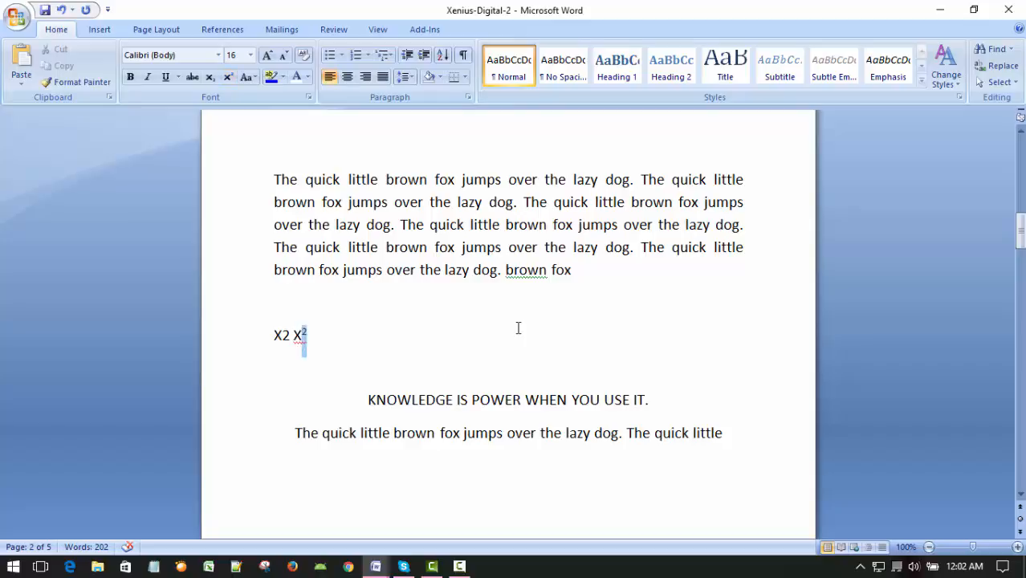
click(459, 566)
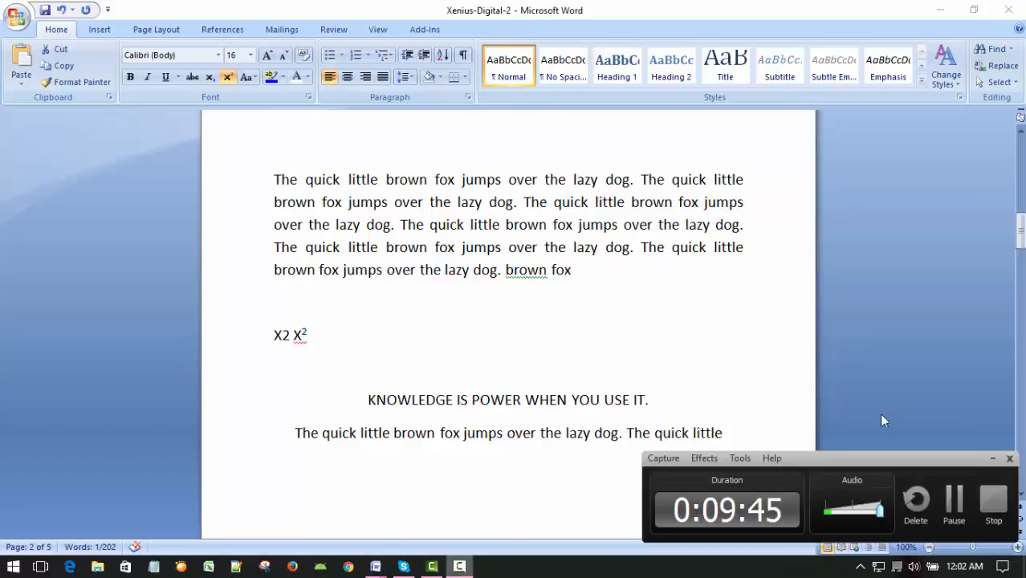
click(991, 458)
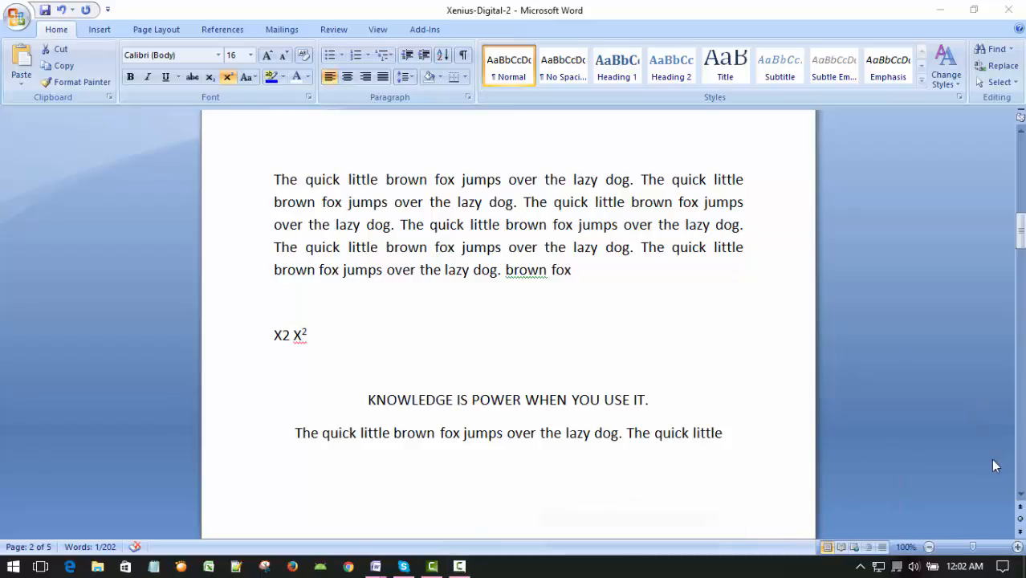
click(311, 337)
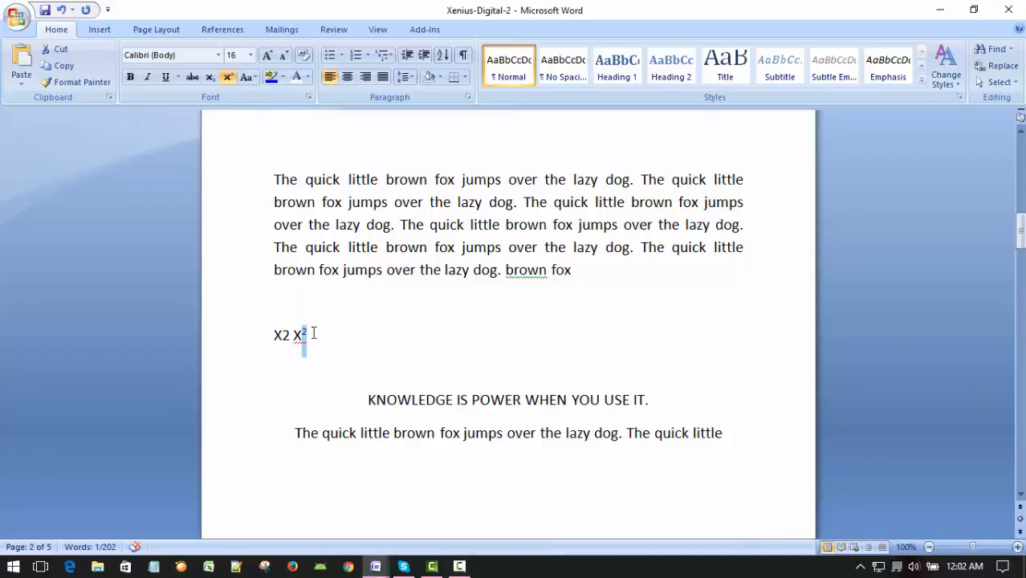
click(229, 77)
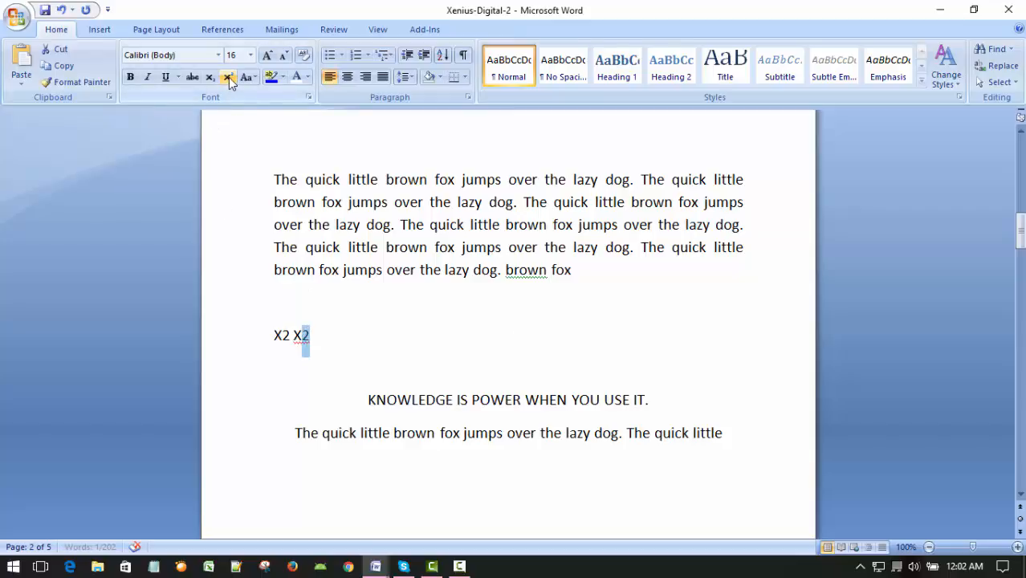
click(428, 318)
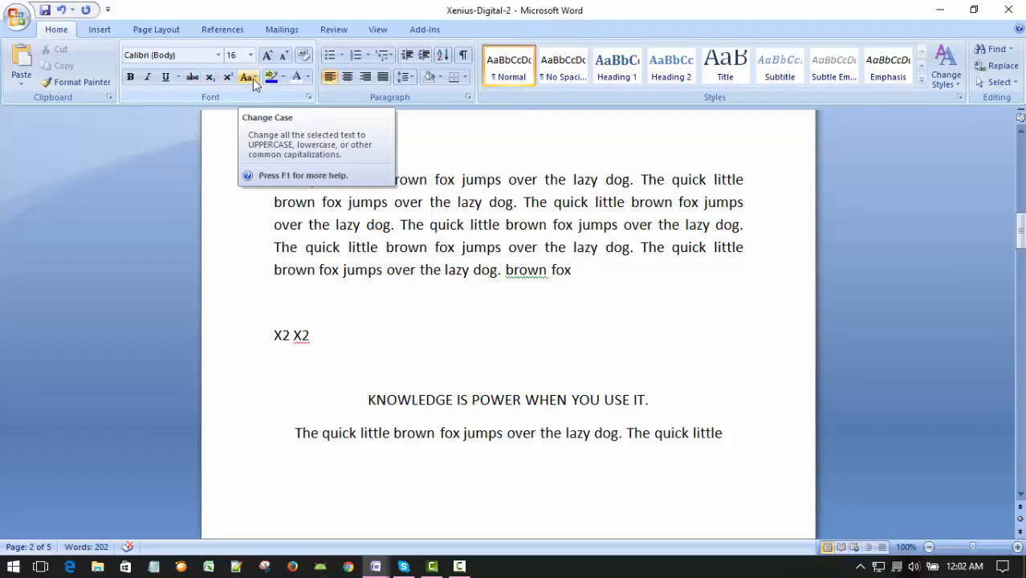
Change "The" to lowercase "the" at the start of the first three sentences in the quick little brown fox paragraph.
click(497, 302)
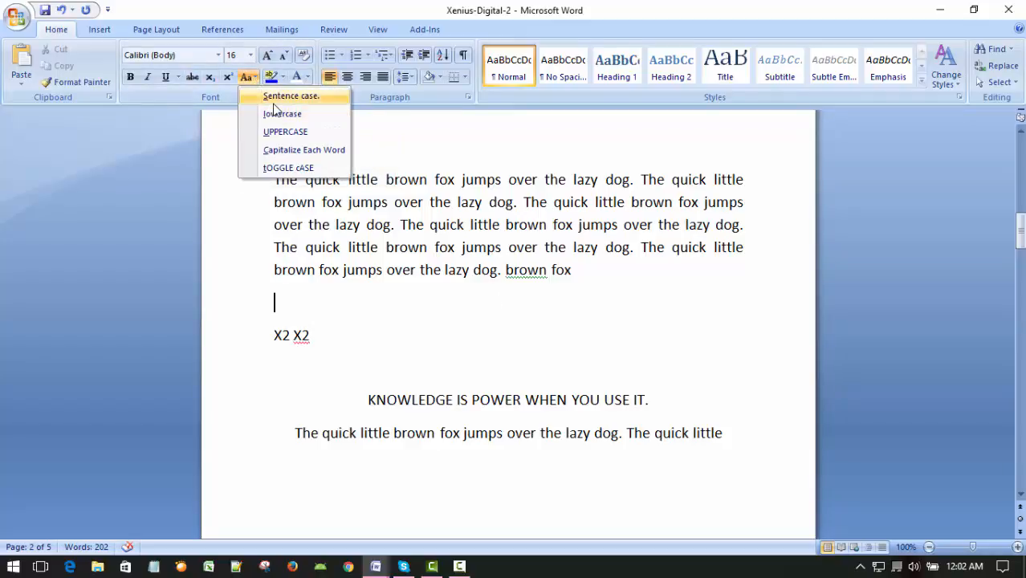
click(534, 156)
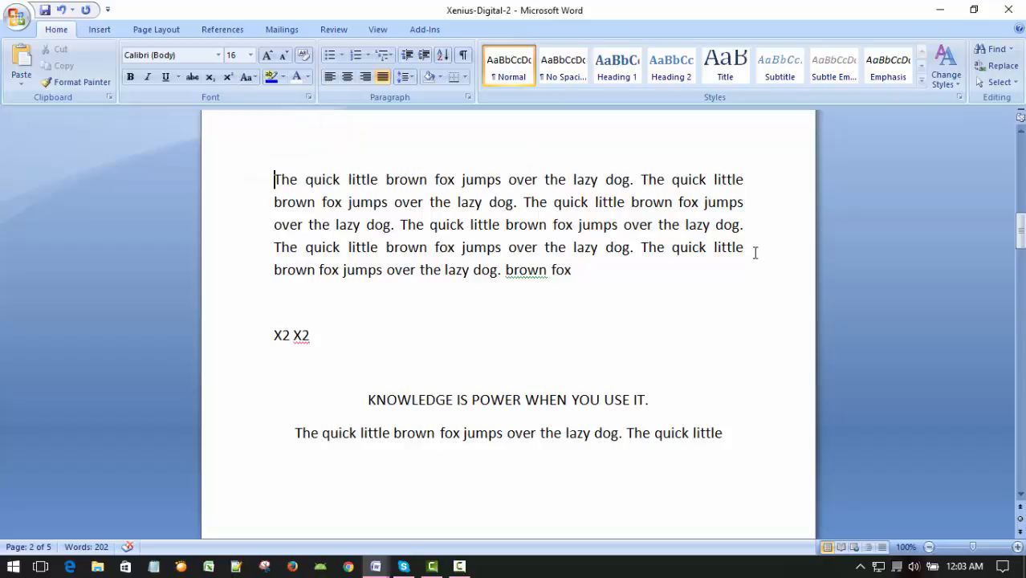
text(t)
key(Delete)
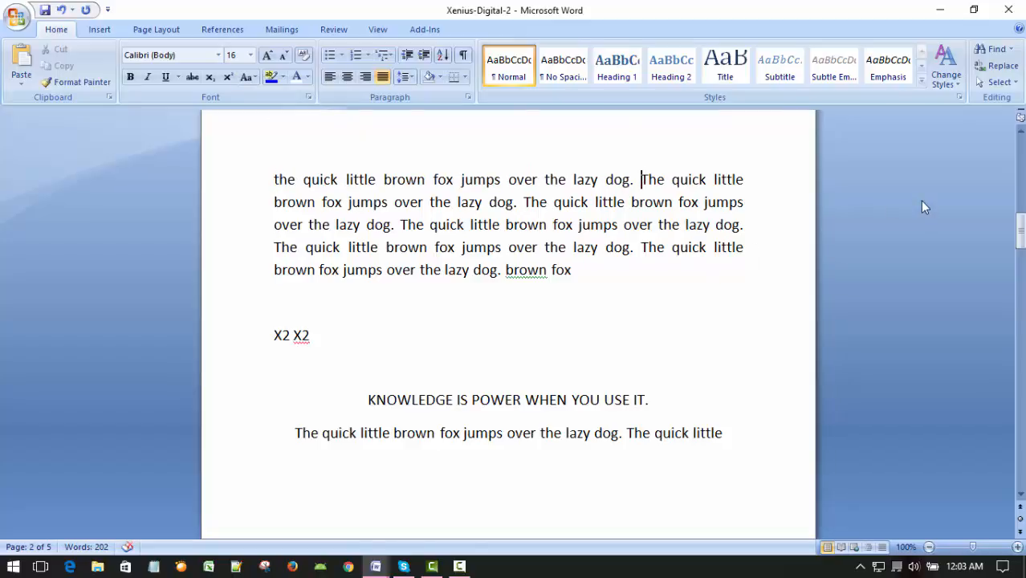
text(t)
key(Delete)
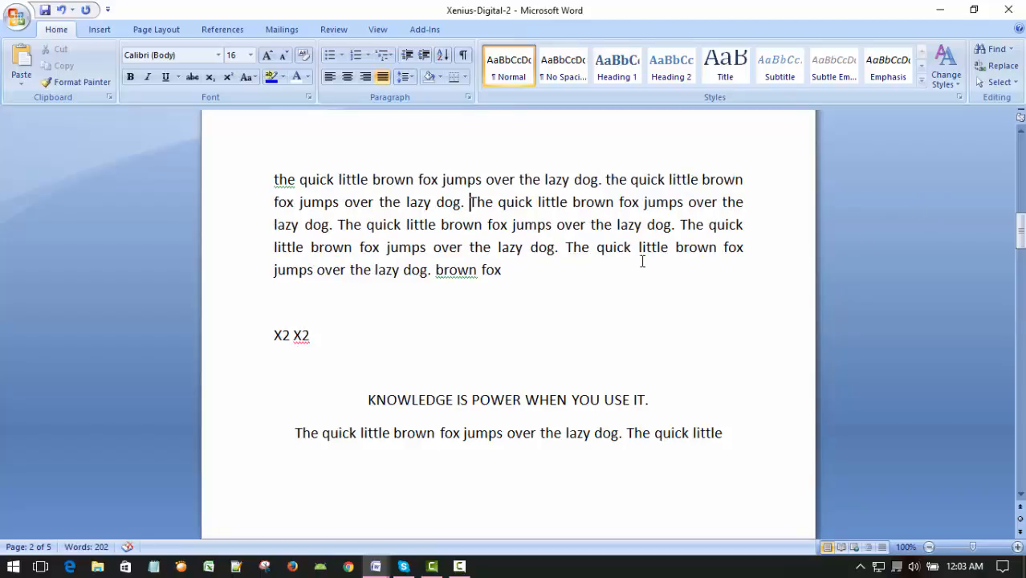
text(t)
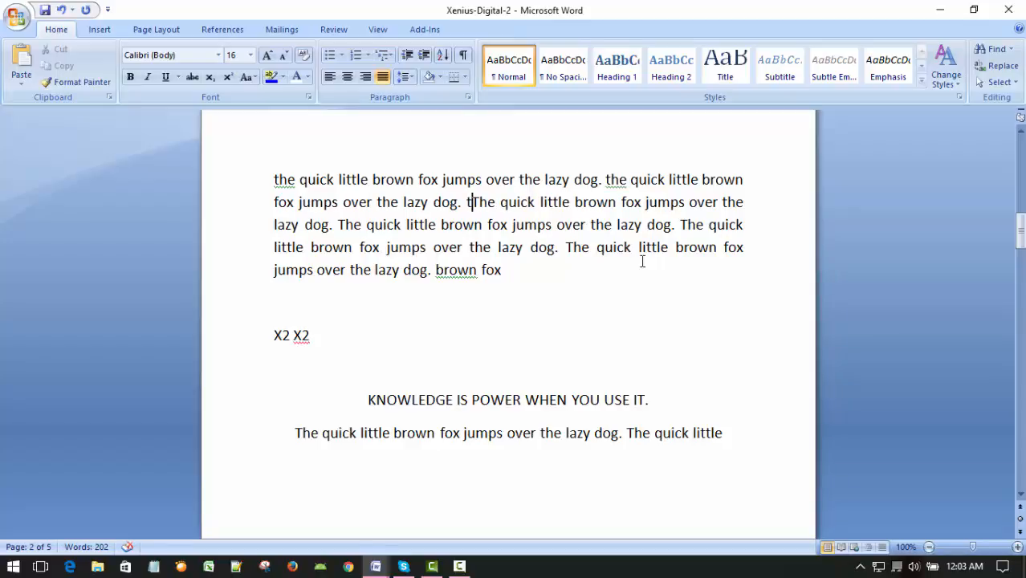
key(Delete)
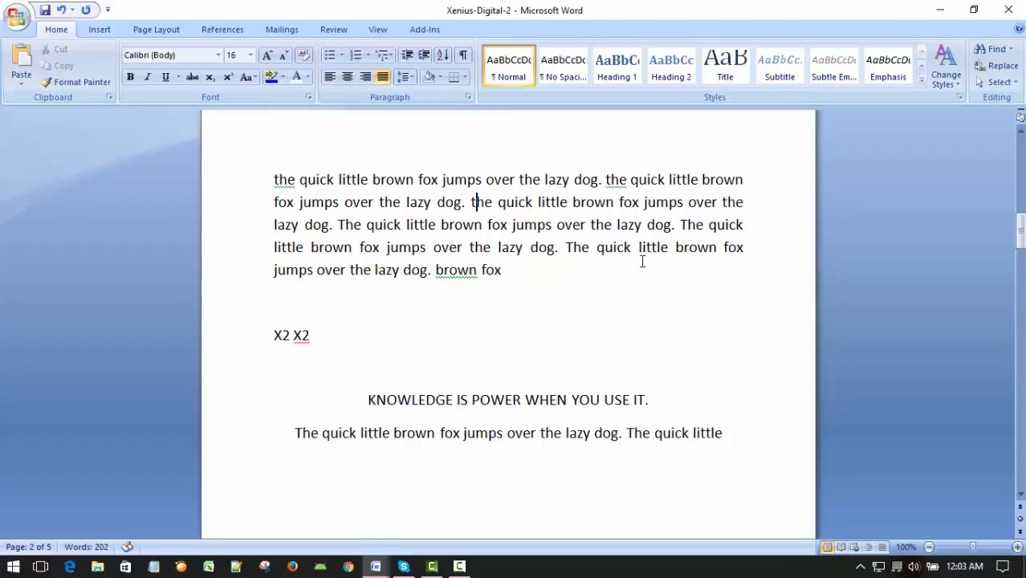
Delete "The" and its following space from the start of the paragraph's fourth sentence.
double_click(338, 226)
key(Left)
key(Delete)
key(Delete)
key(Delete)
key(Delete)
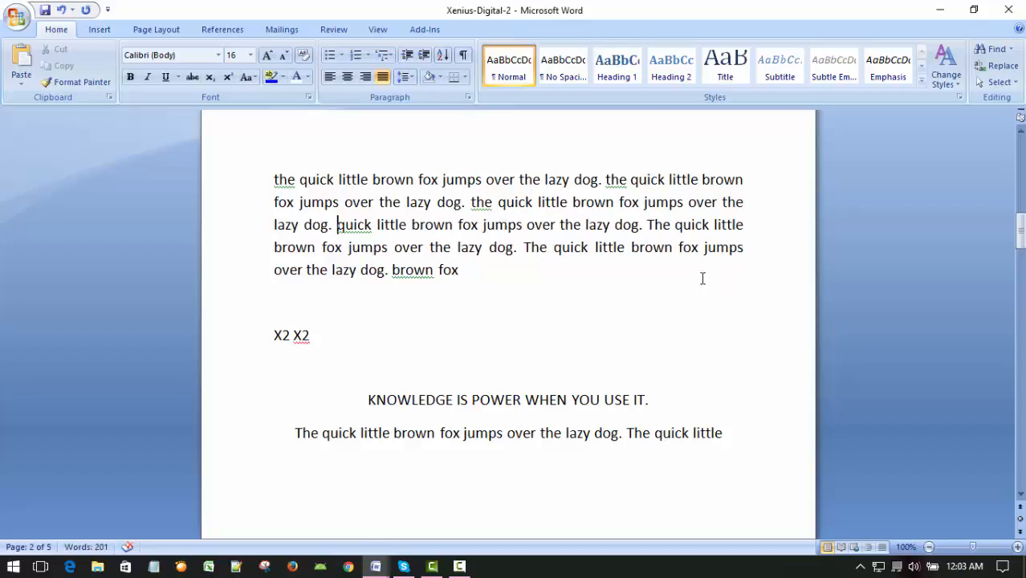
Delete "The quick" from the start of the paragraph's fifth sentence so it begins with "little".
double_click(652, 225)
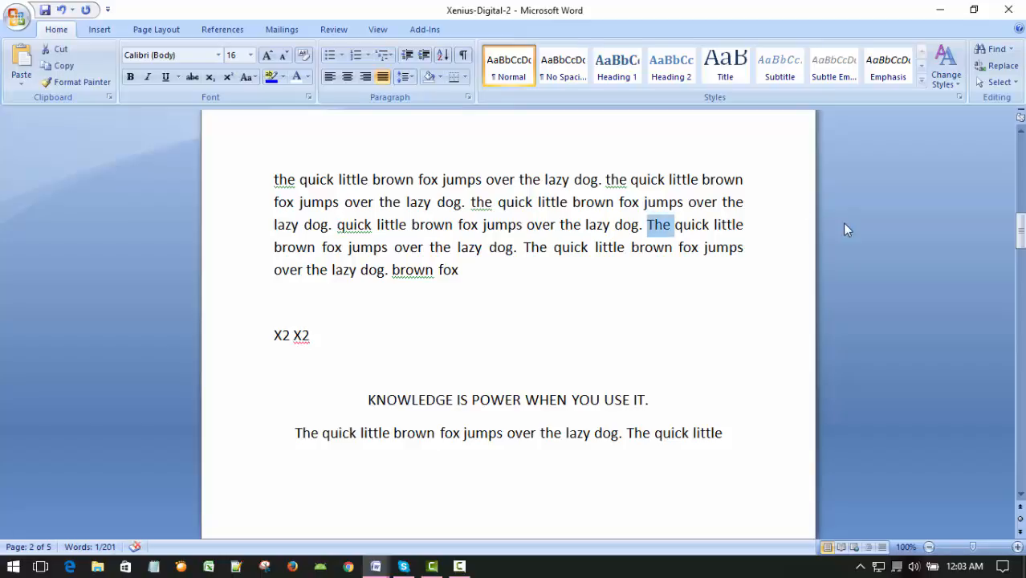
key(Left)
key(Delete)
key(Delete)
key(Delete)
key(Delete)
key(Delete)
key(Delete)
key(Delete)
key(Delete)
key(Delete)
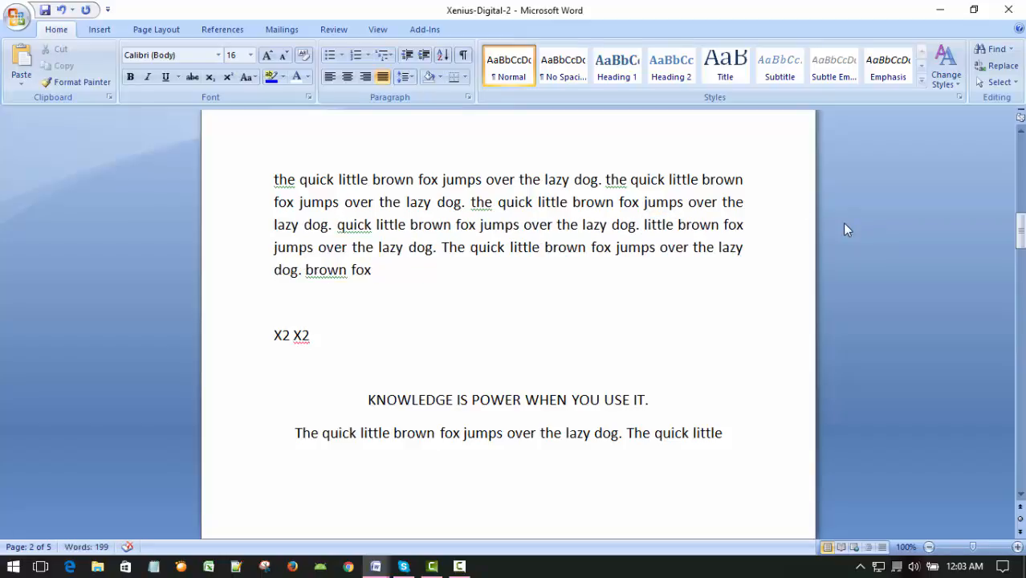
Split the paragraph before its last sentence beginning with "The", leaving an empty paragraph in between.
double_click(449, 247)
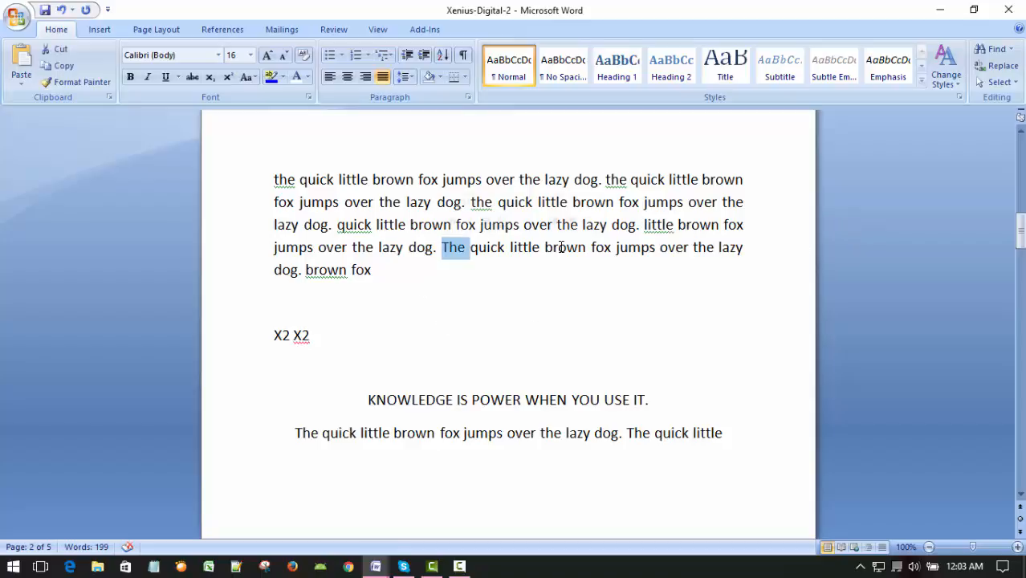
key(Left)
key(Return)
key(Return)
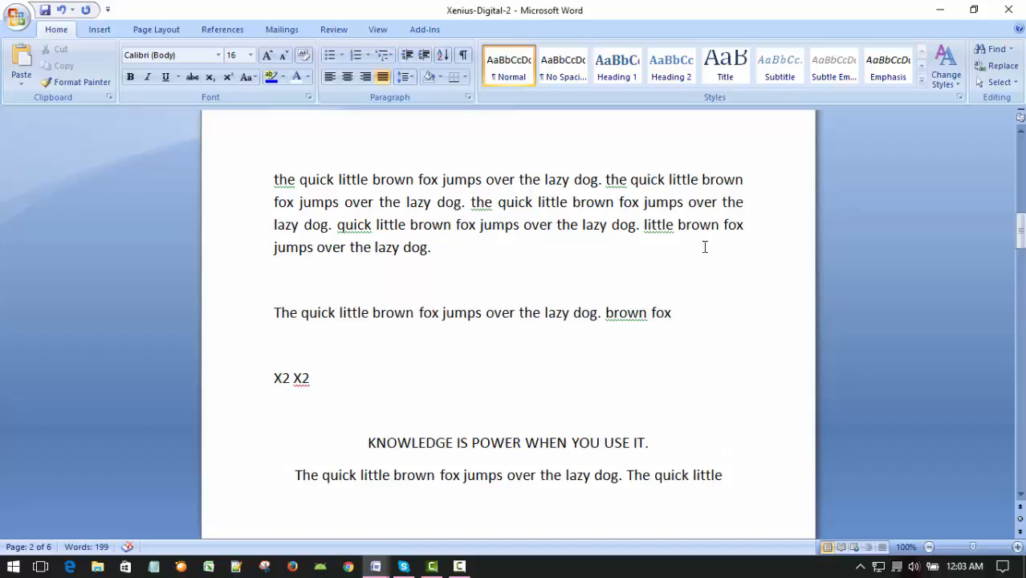
click(495, 247)
click(485, 288)
click(610, 179)
double_click(475, 203)
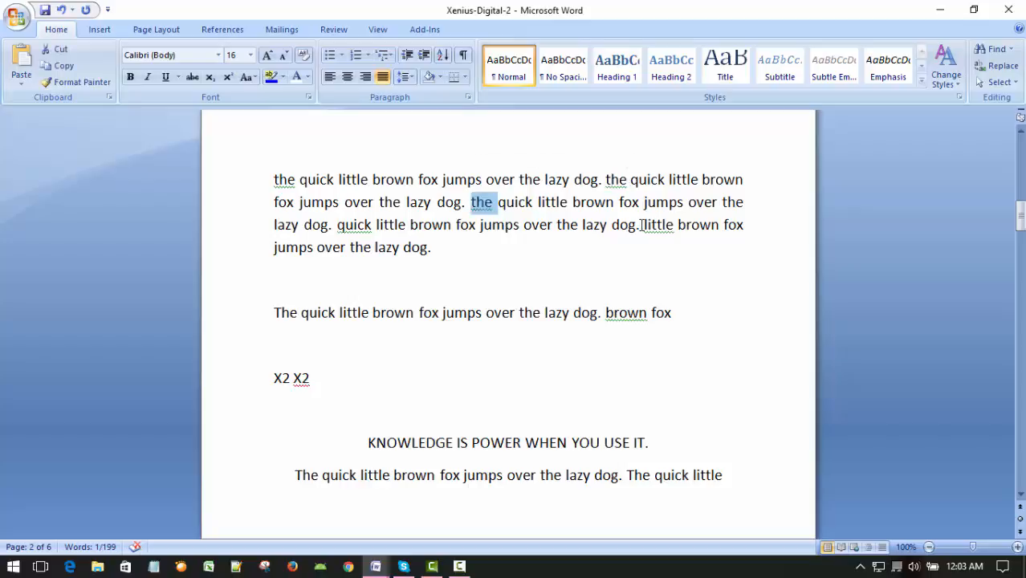
click(644, 226)
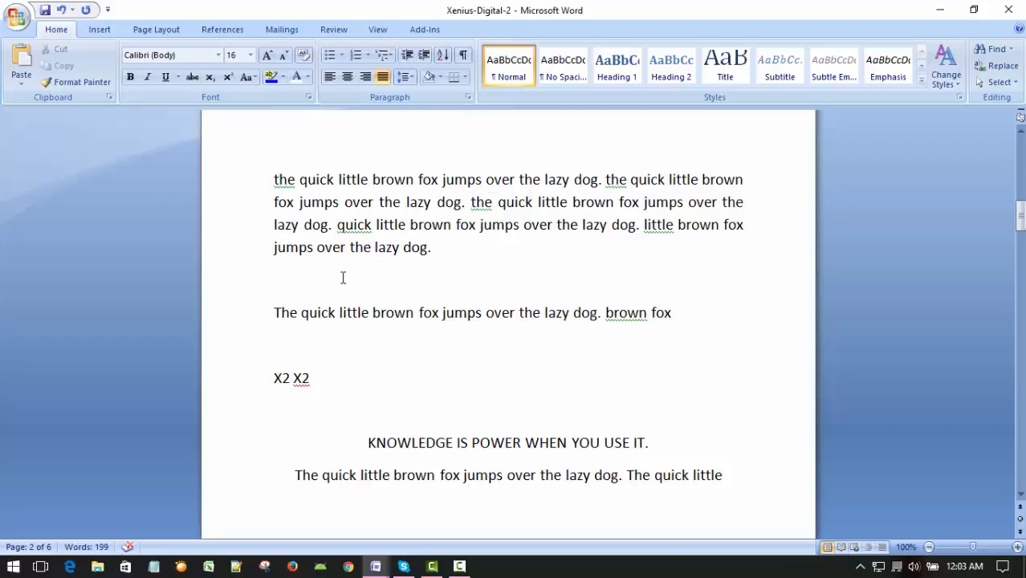
click(343, 225)
drag(271, 179, 443, 179)
drag(429, 180, 476, 263)
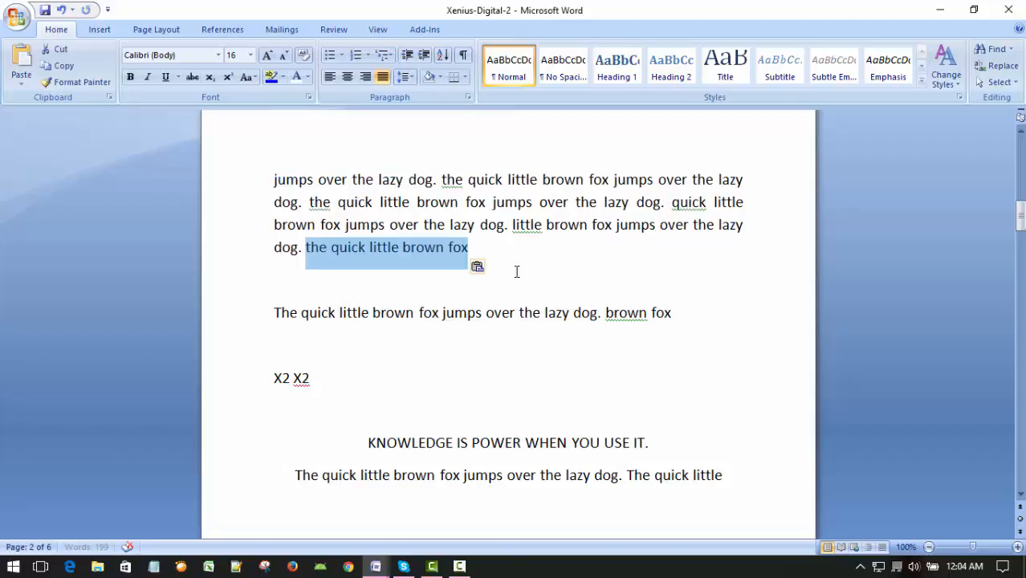
click(591, 285)
key(ctrl+z)
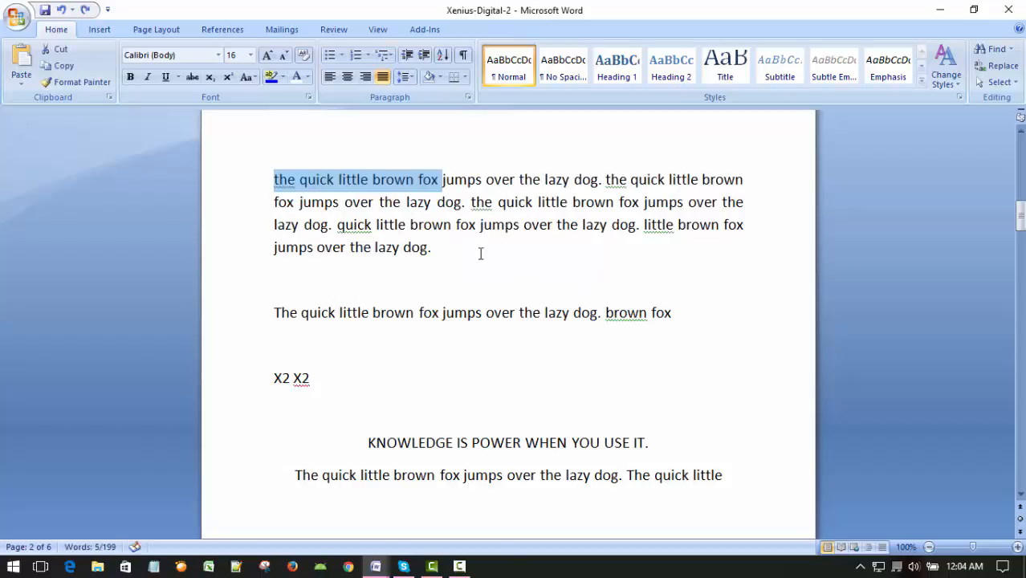
Change the case of the whole paragraph of lowercase fox sentences to Sentence case.
click(481, 250)
drag(297, 180, 492, 245)
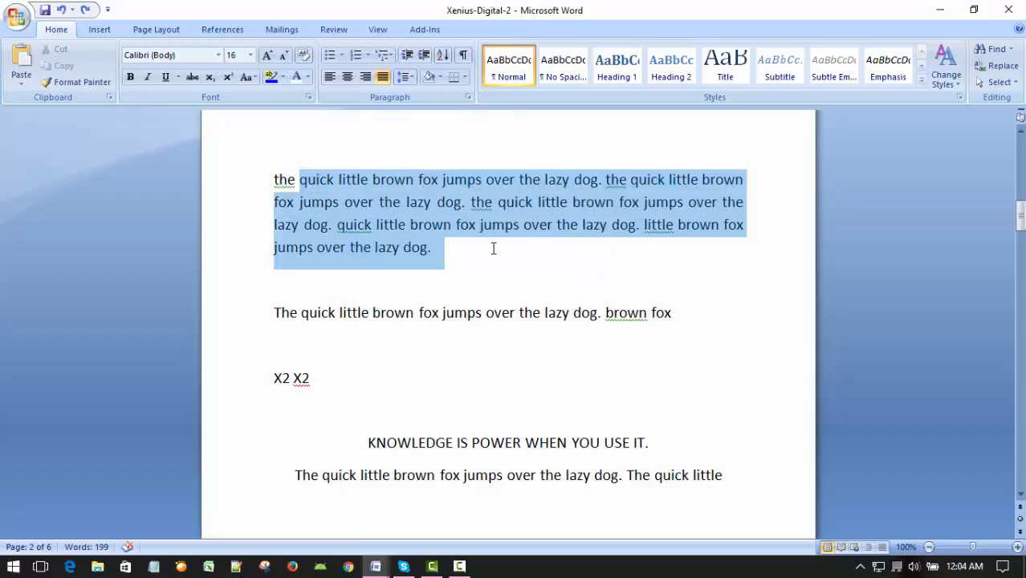
click(478, 255)
drag(255, 181, 250, 257)
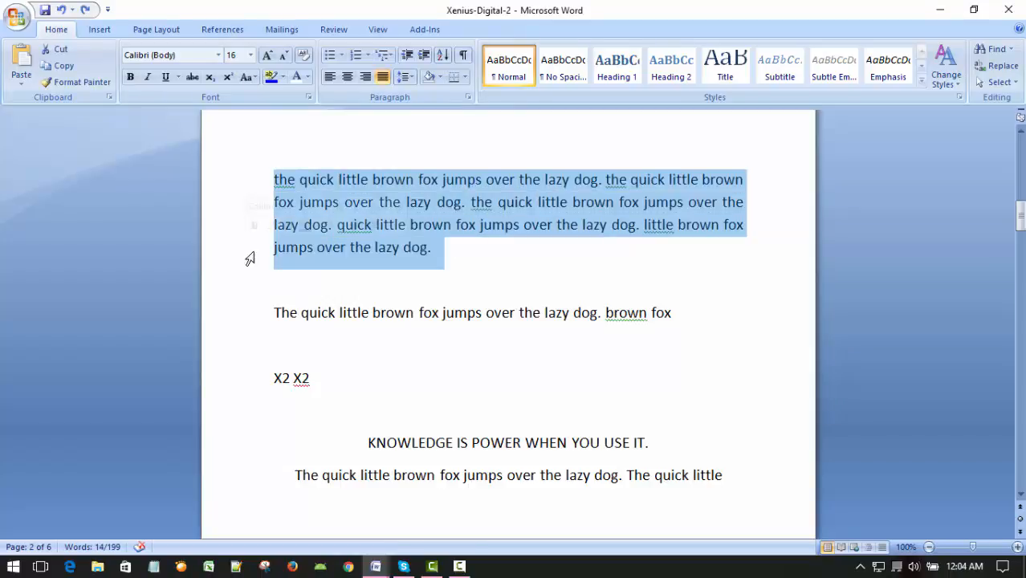
click(253, 78)
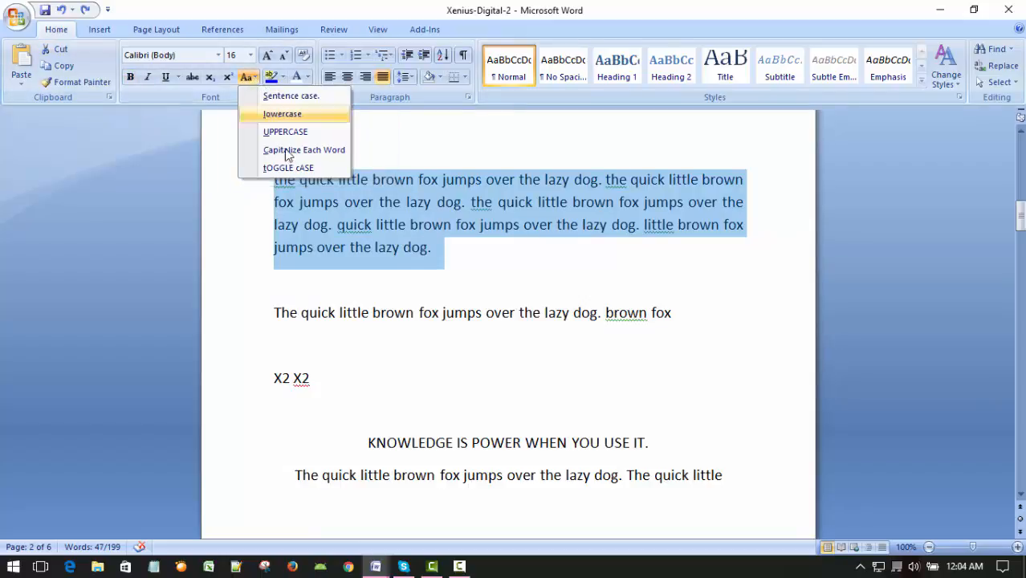
click(317, 96)
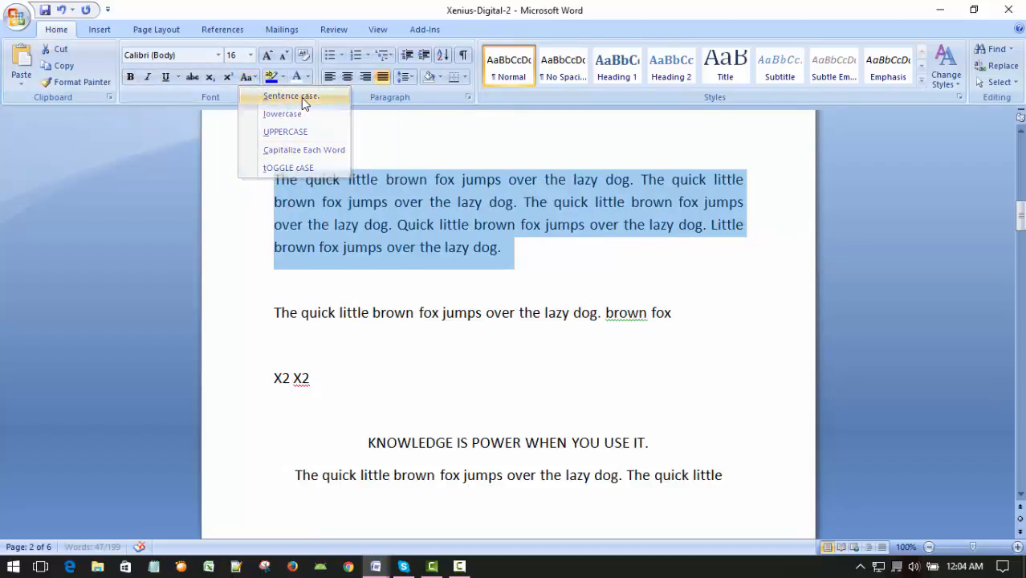
Examine the first words of the fourth and fifth sentences in the Sentence case fox paragraph.
click(606, 280)
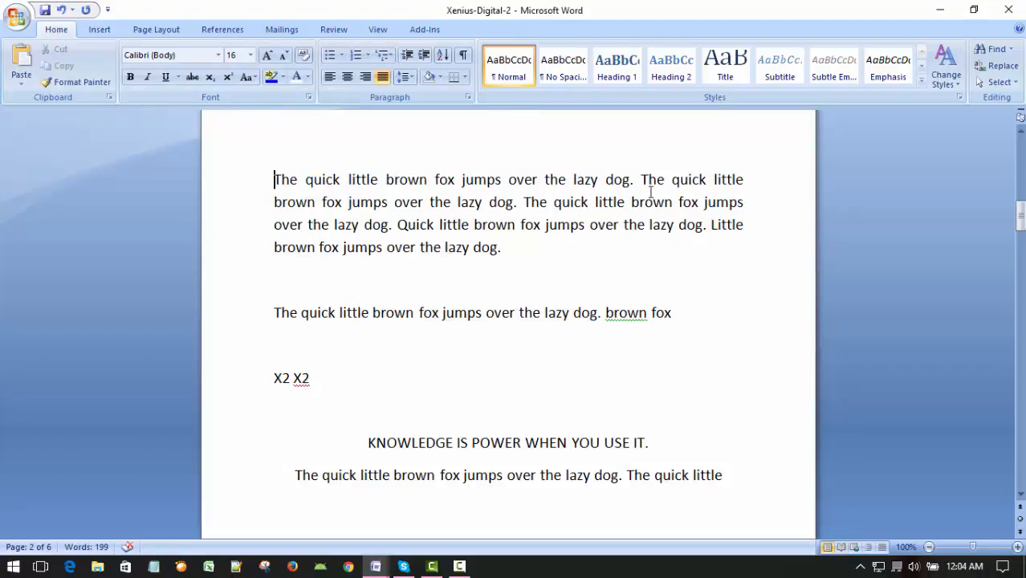
click(401, 224)
double_click(411, 227)
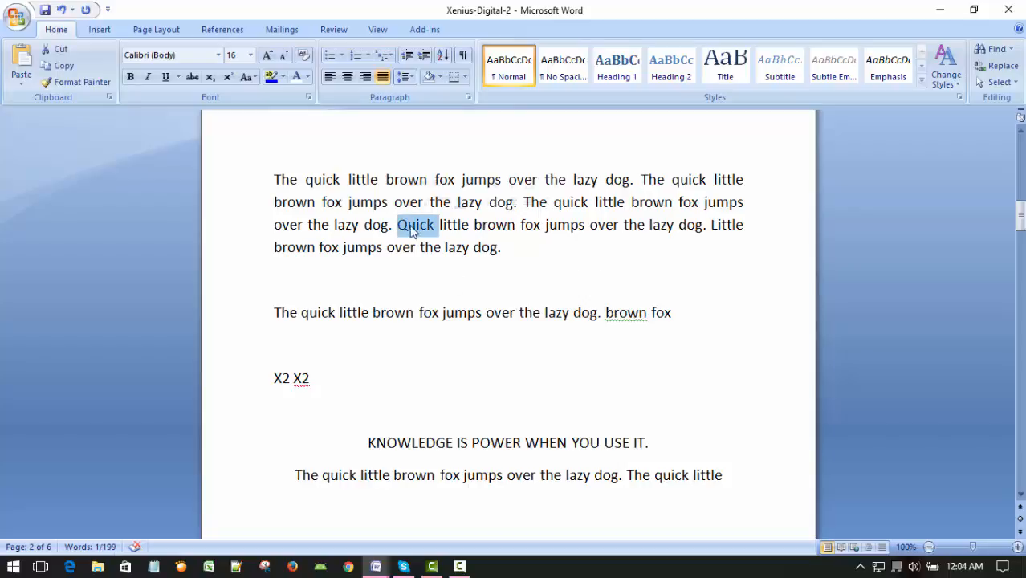
click(720, 225)
click(741, 305)
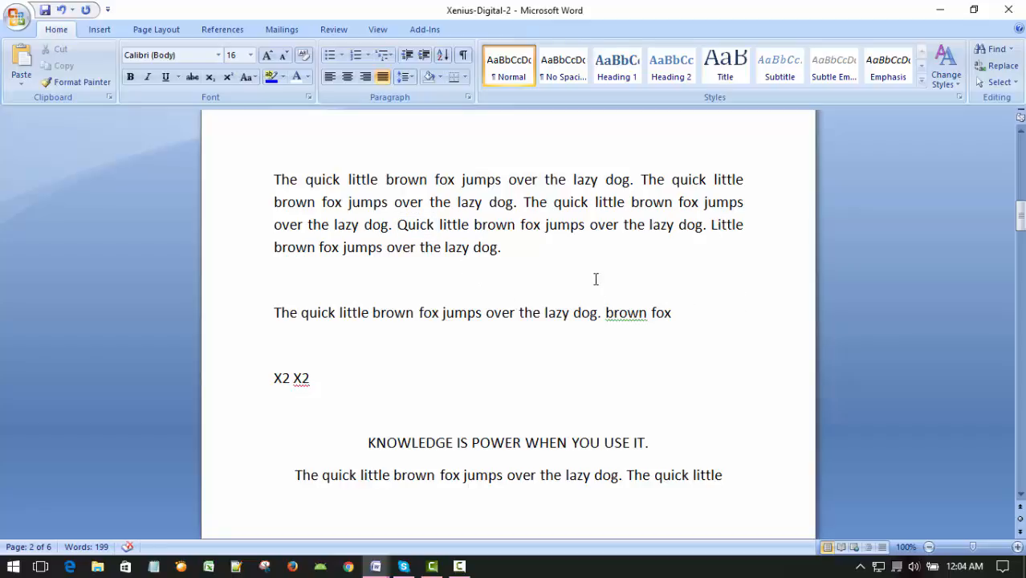
Reapply Sentence case to the whole fox paragraph.
drag(273, 178, 584, 252)
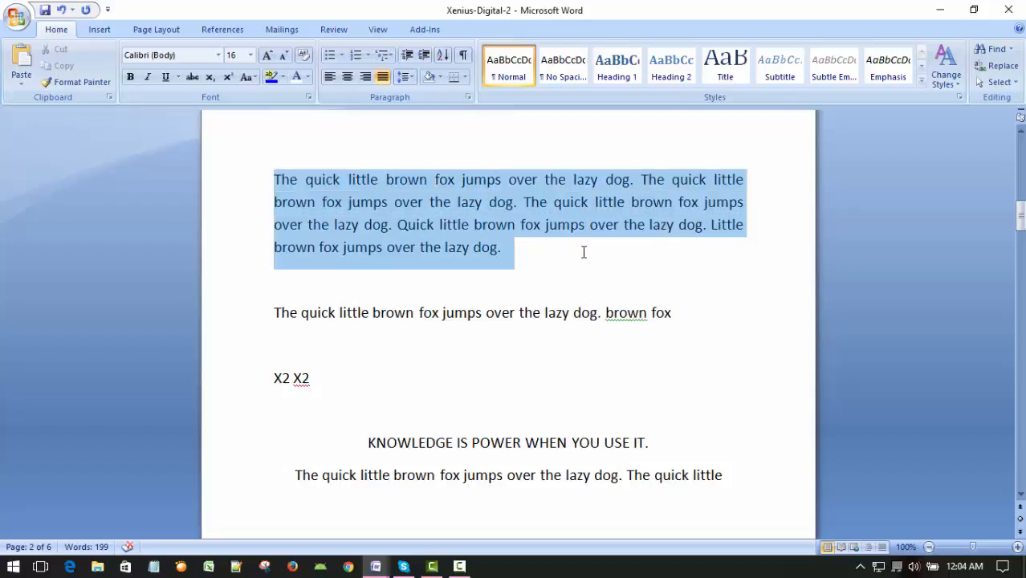
click(253, 78)
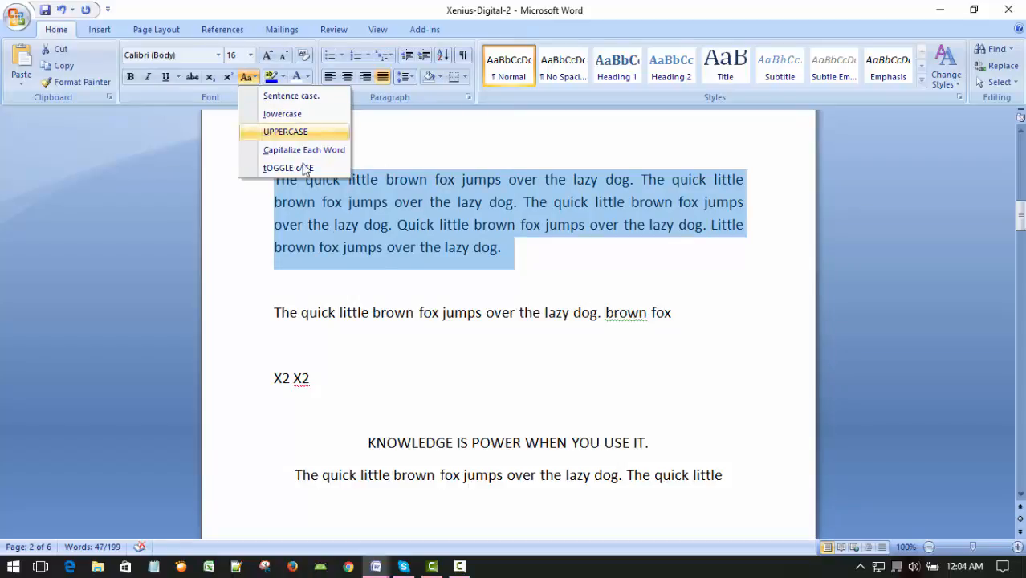
click(282, 97)
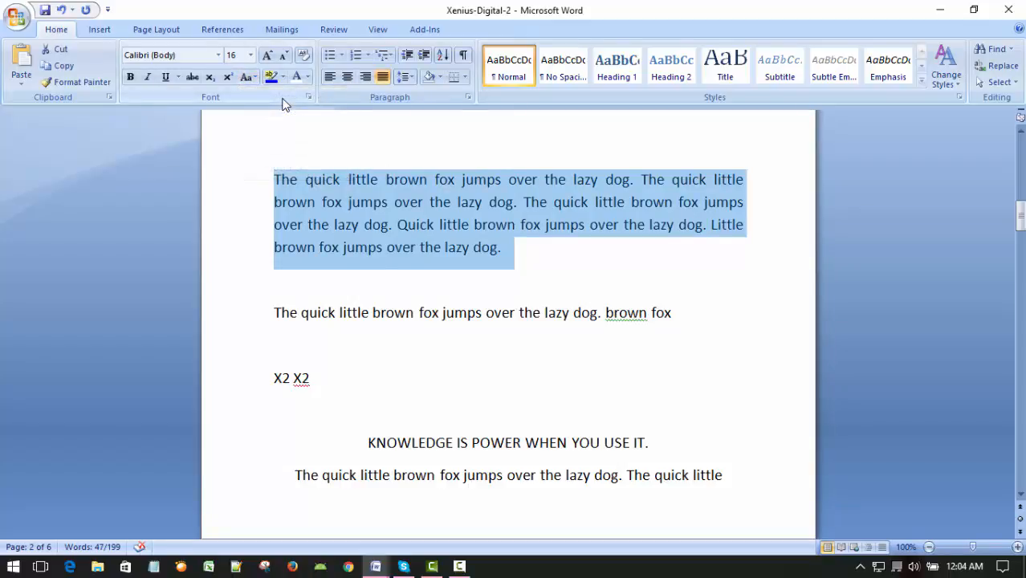
click(694, 272)
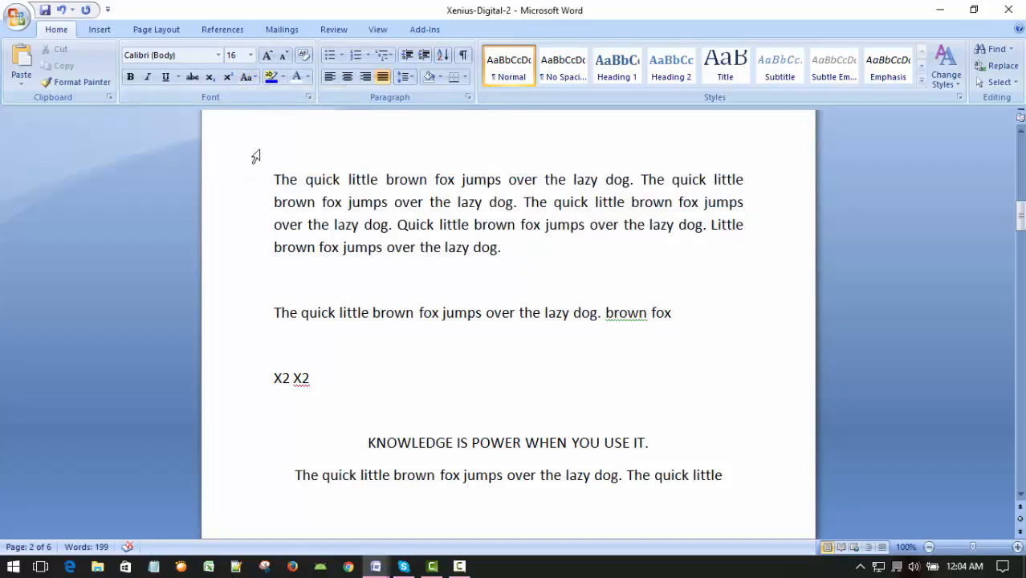
drag(275, 174, 607, 261)
click(250, 80)
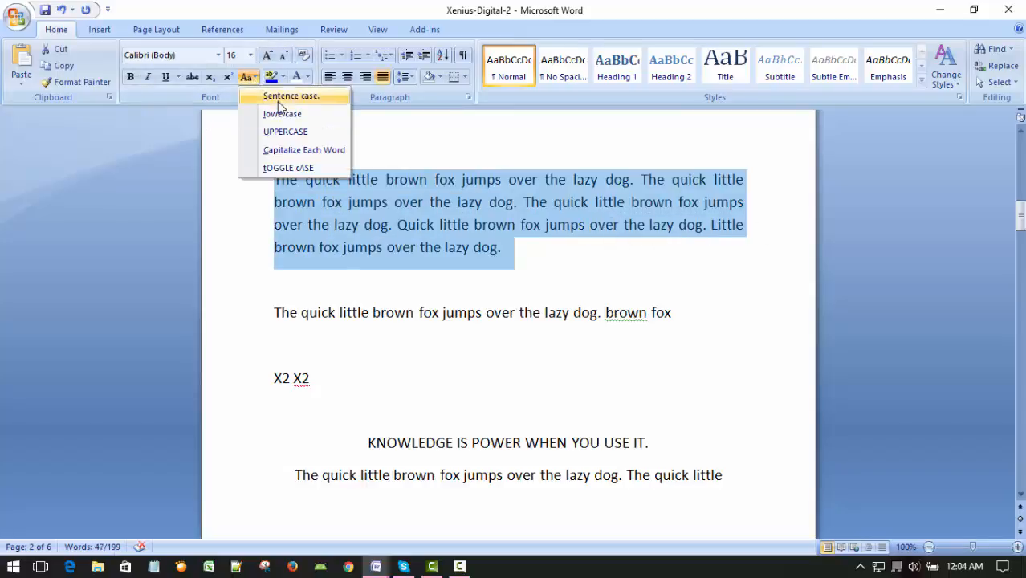
click(277, 97)
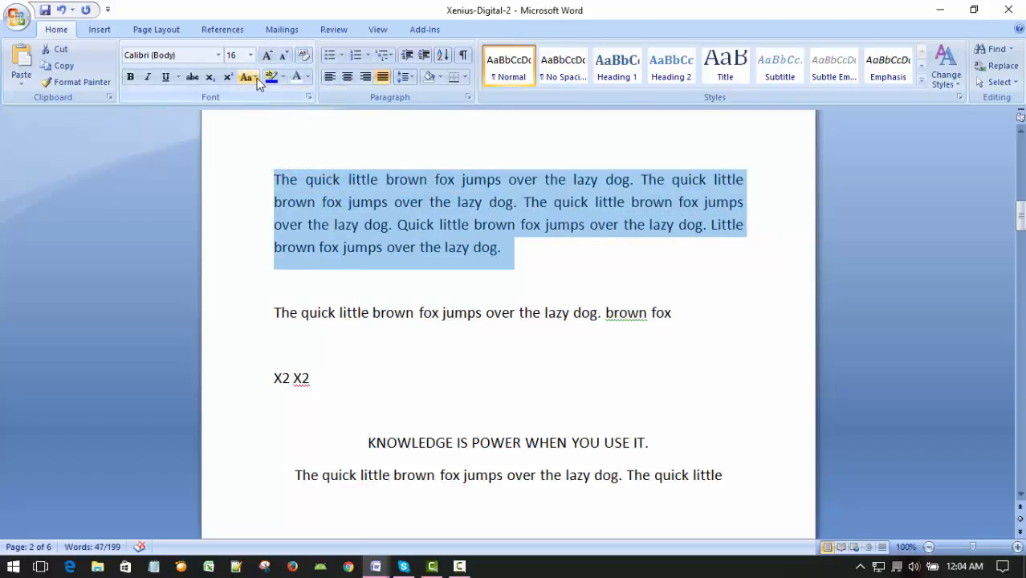
click(252, 77)
click(577, 264)
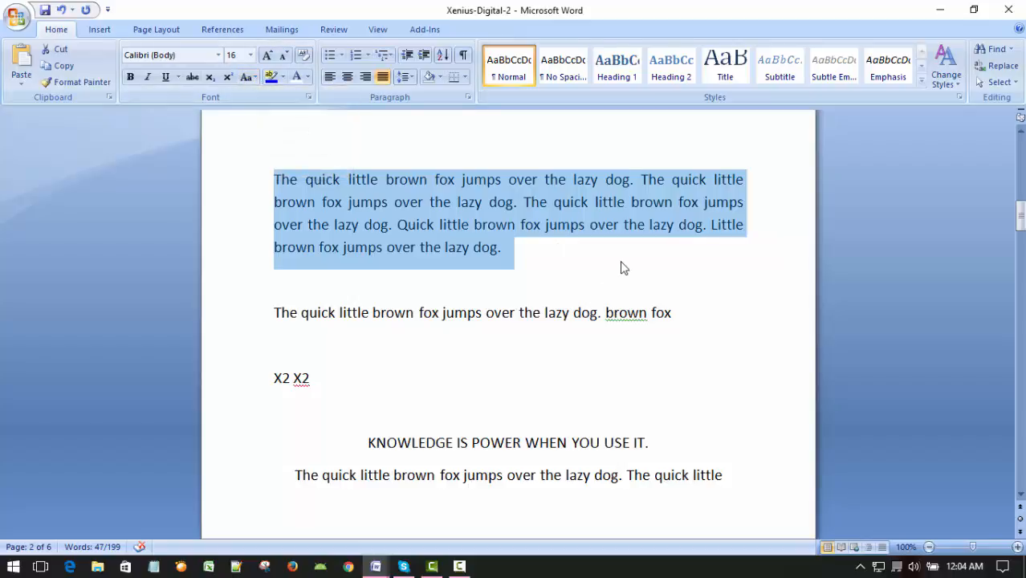
Undo the Sentence case change on the fox paragraph.
click(624, 268)
key(ctrl+z)
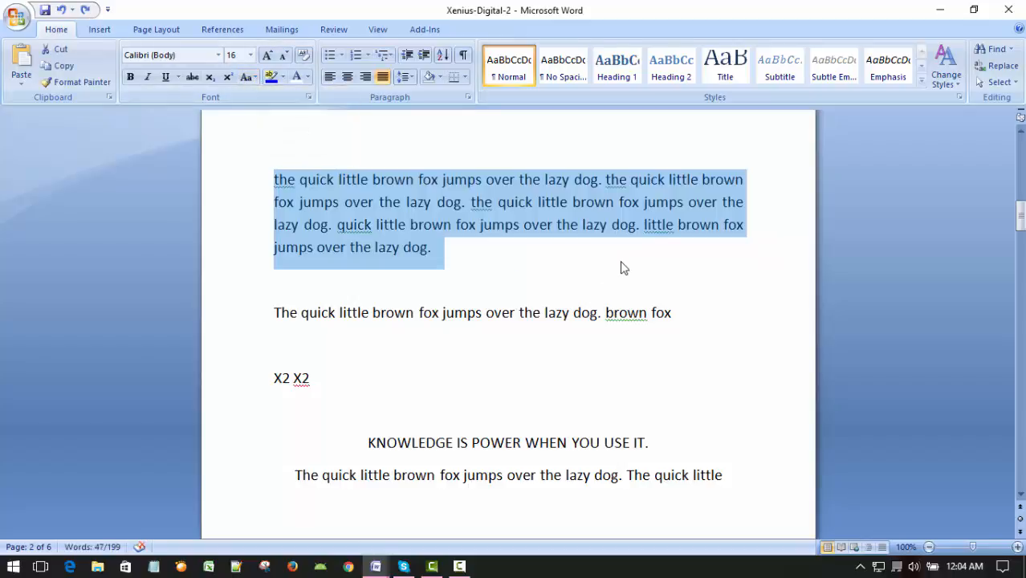
click(624, 267)
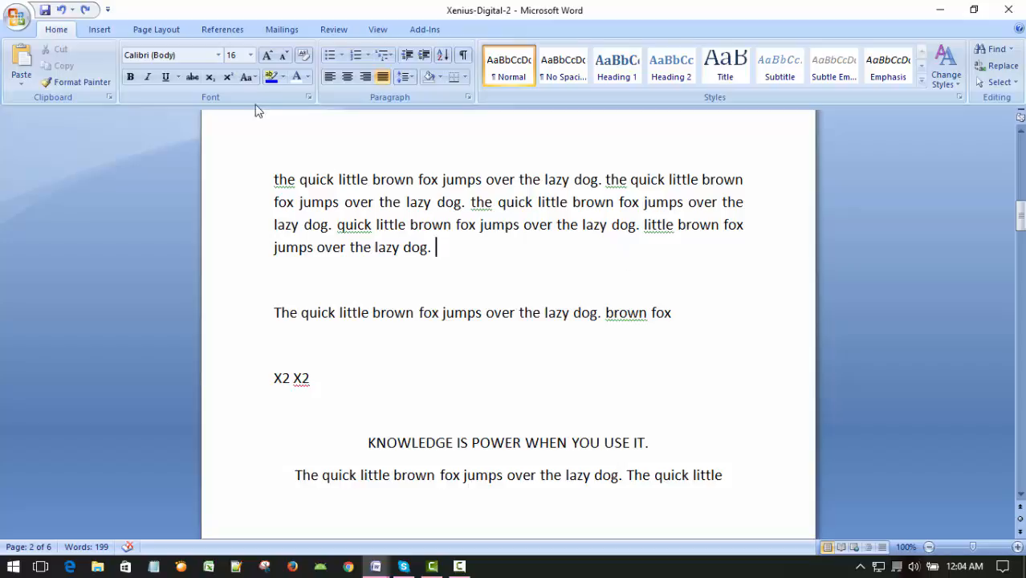
click(255, 78)
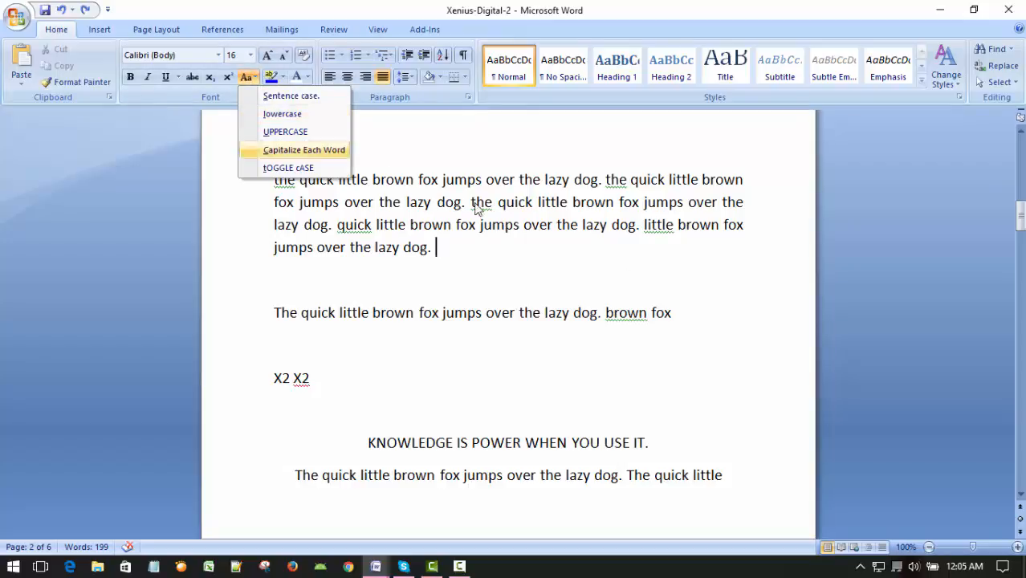
click(630, 264)
drag(268, 172, 469, 257)
click(469, 256)
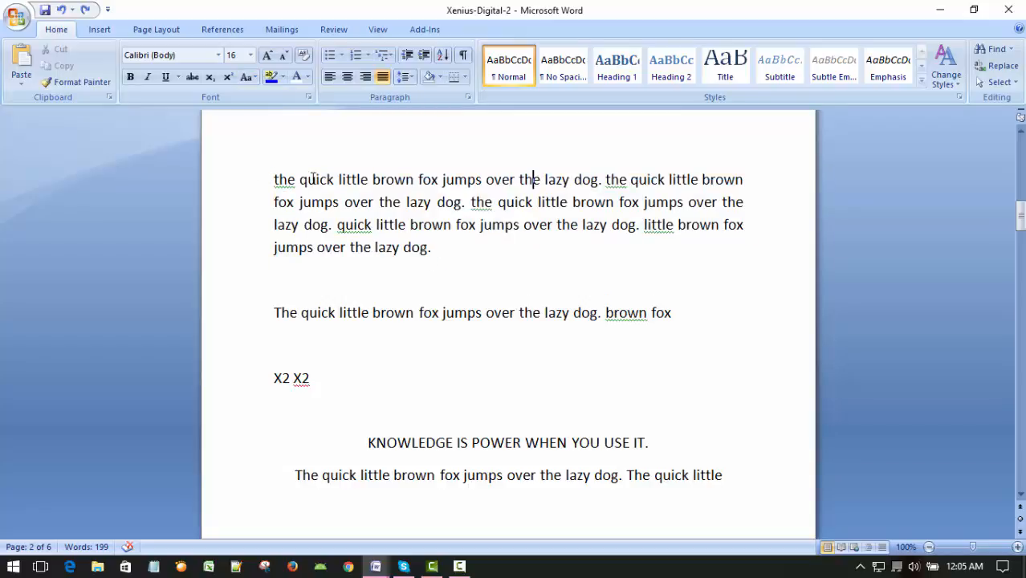
drag(337, 179, 501, 253)
click(528, 281)
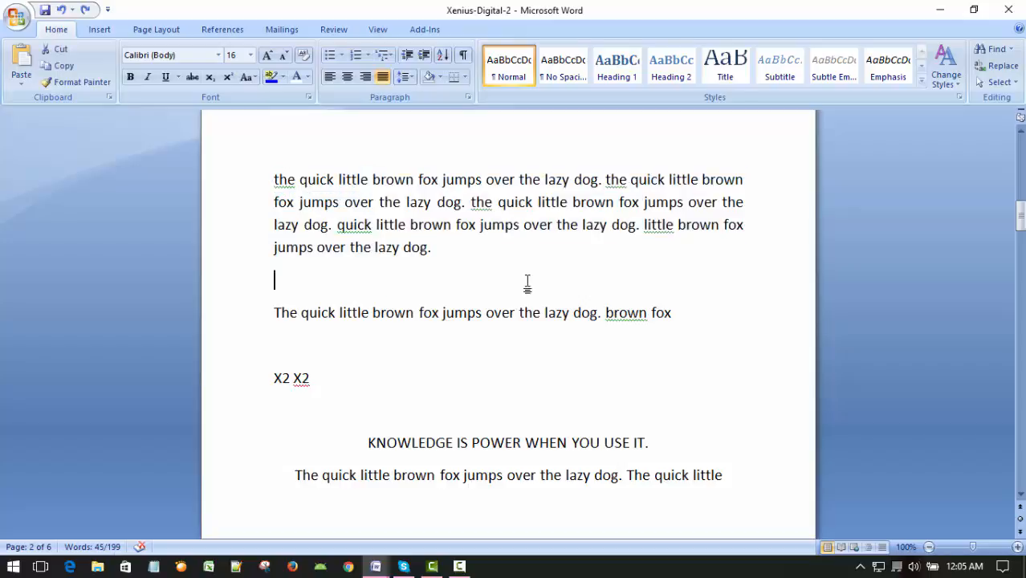
Change the case of the whole lowercase fox paragraph to UPPERCASE.
drag(272, 178, 496, 245)
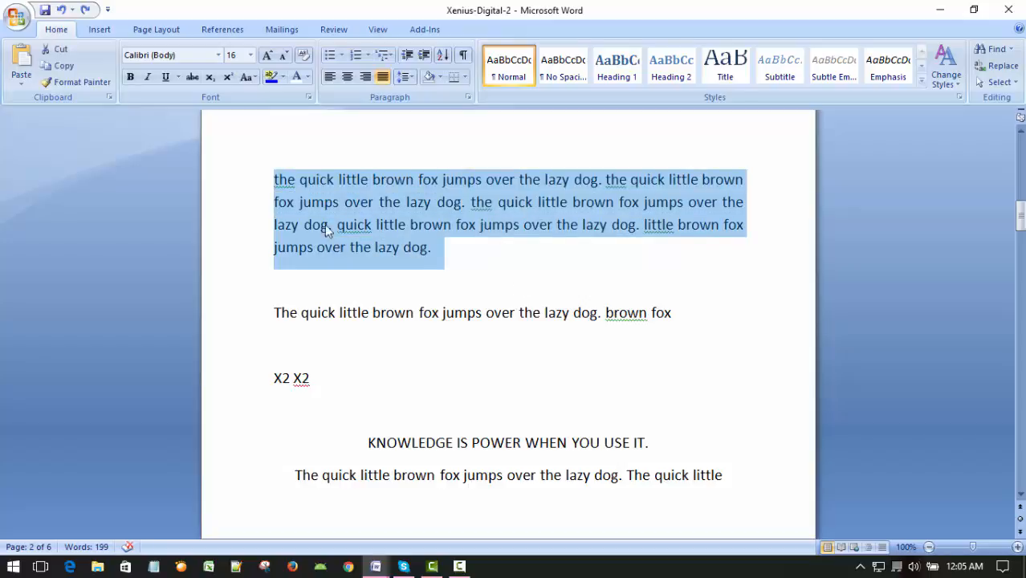
click(254, 78)
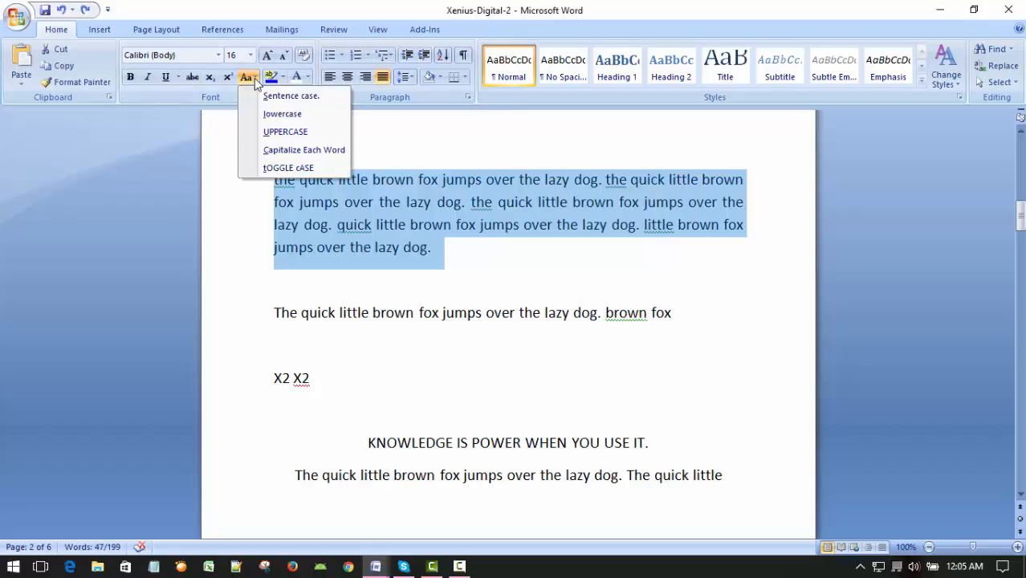
click(286, 133)
click(546, 290)
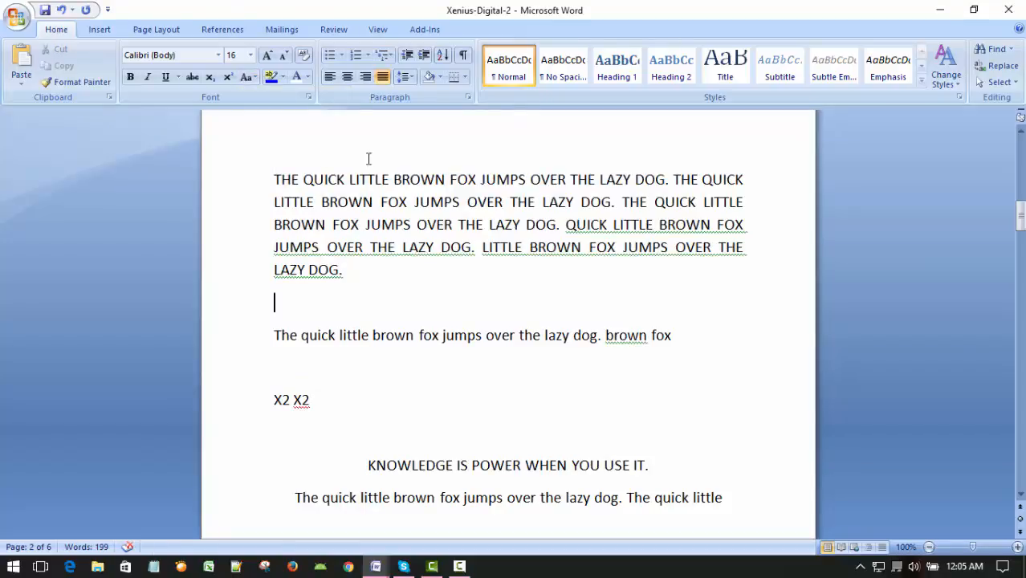
Undo the UPPERCASE change on the fox paragraph and clear the selection.
click(484, 265)
click(491, 154)
click(506, 307)
click(397, 272)
key(ctrl+shift+Up)
key(shift+F3)
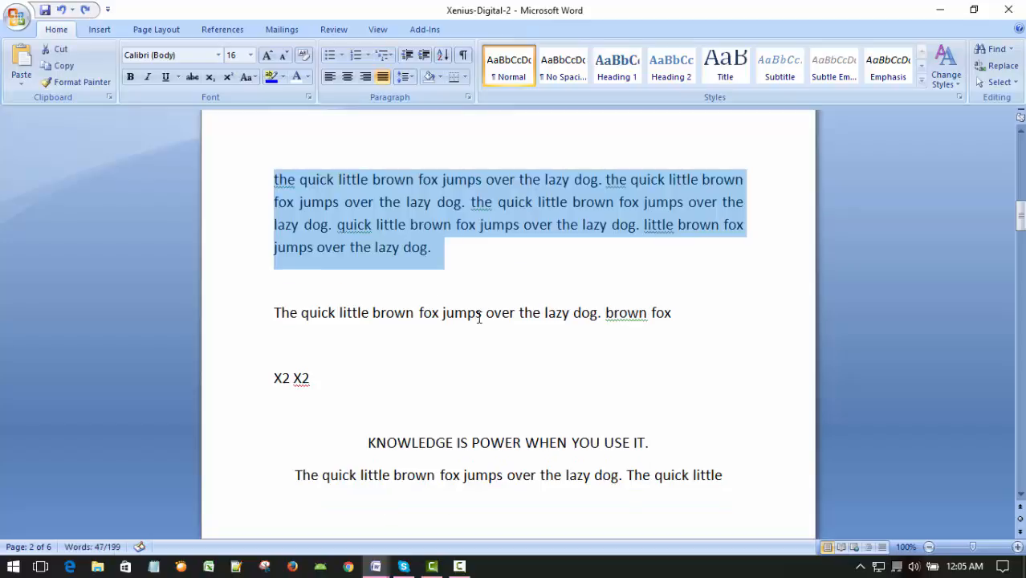
click(517, 296)
click(452, 149)
click(515, 278)
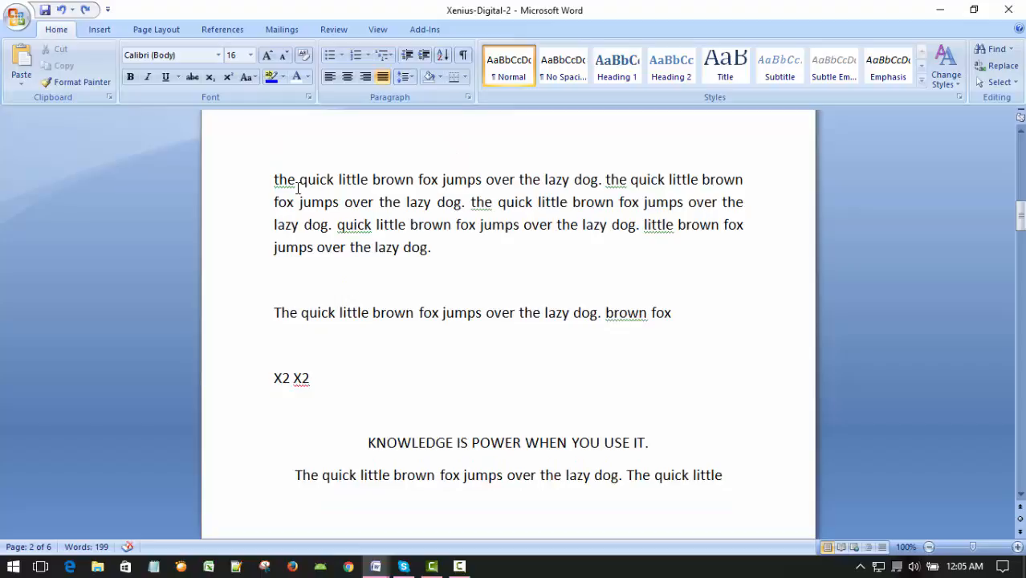
Apply UPPERCASE to the whole fox paragraph once more.
drag(273, 177, 448, 255)
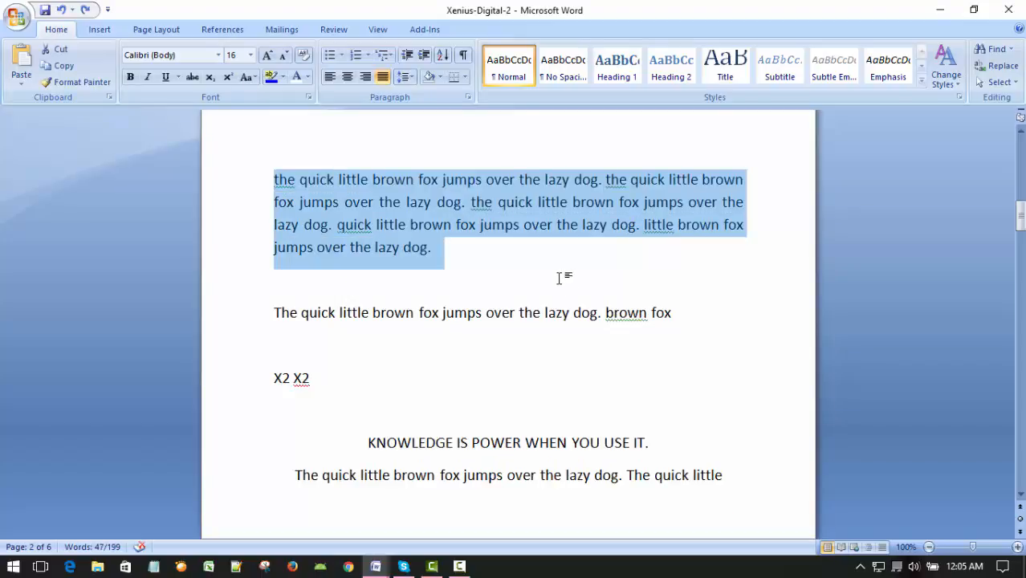
click(253, 79)
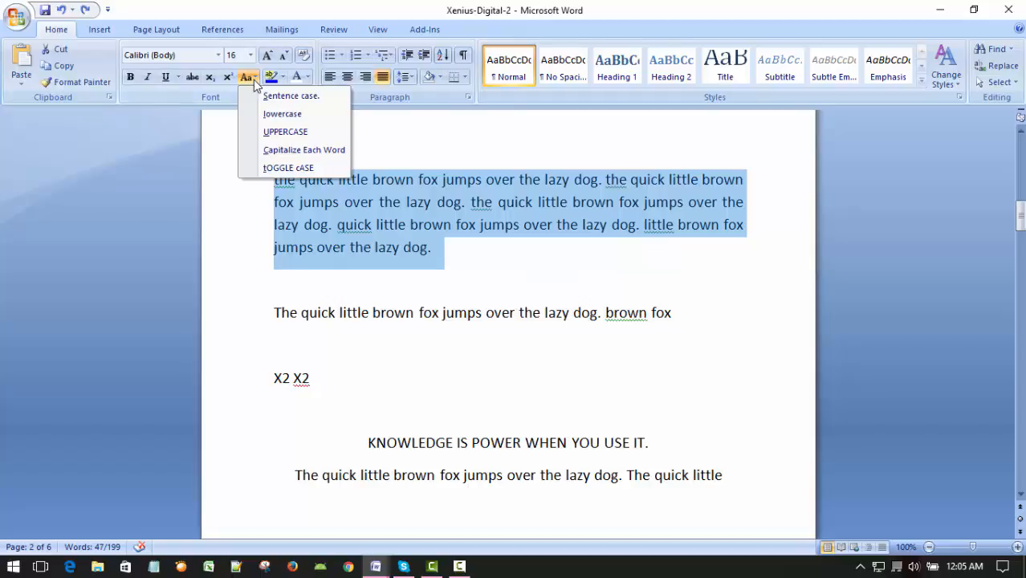
click(294, 133)
click(648, 294)
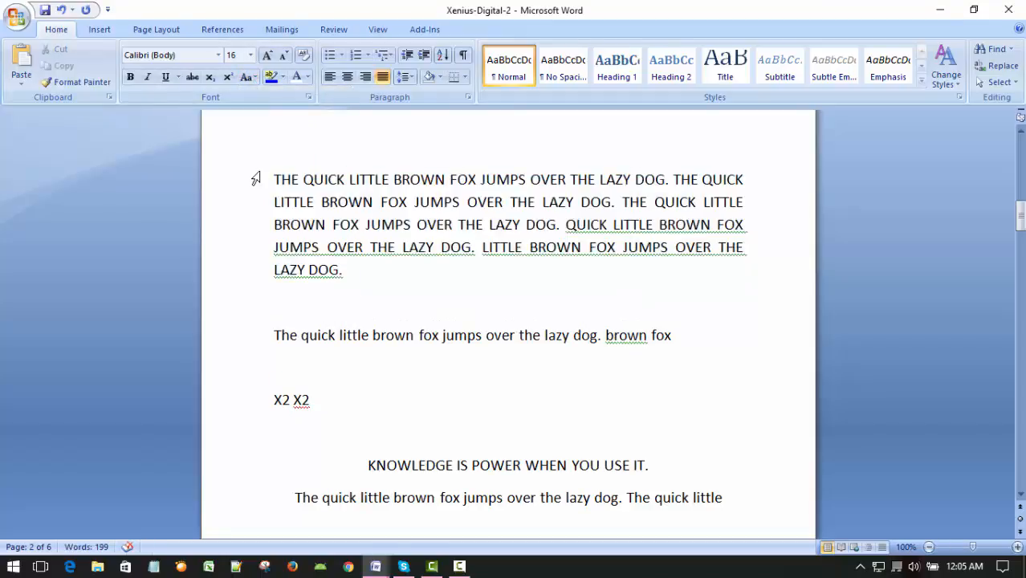
Change the case of the whole uppercase fox paragraph to lowercase.
click(255, 179)
drag(255, 179, 247, 271)
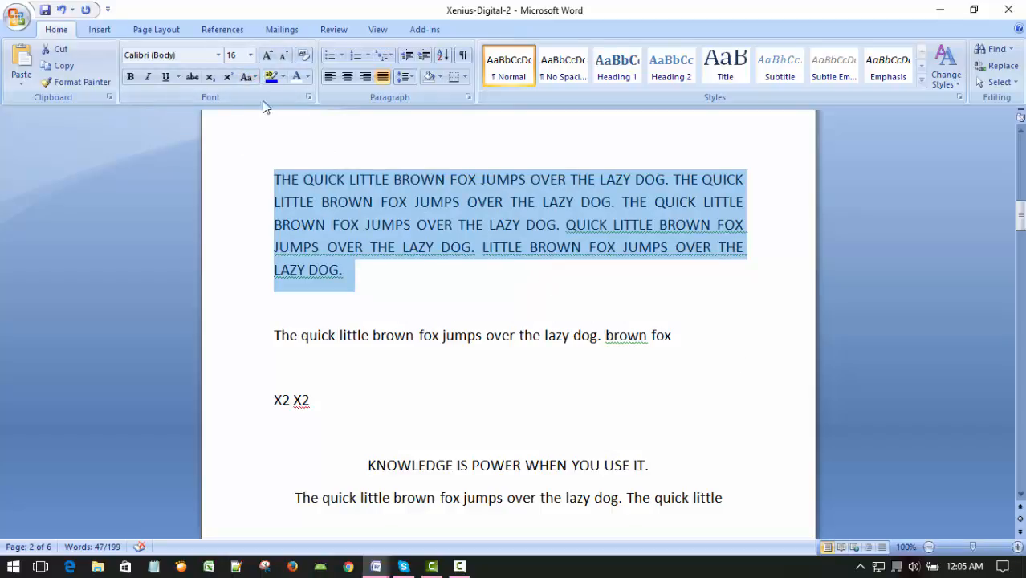
click(253, 77)
click(250, 74)
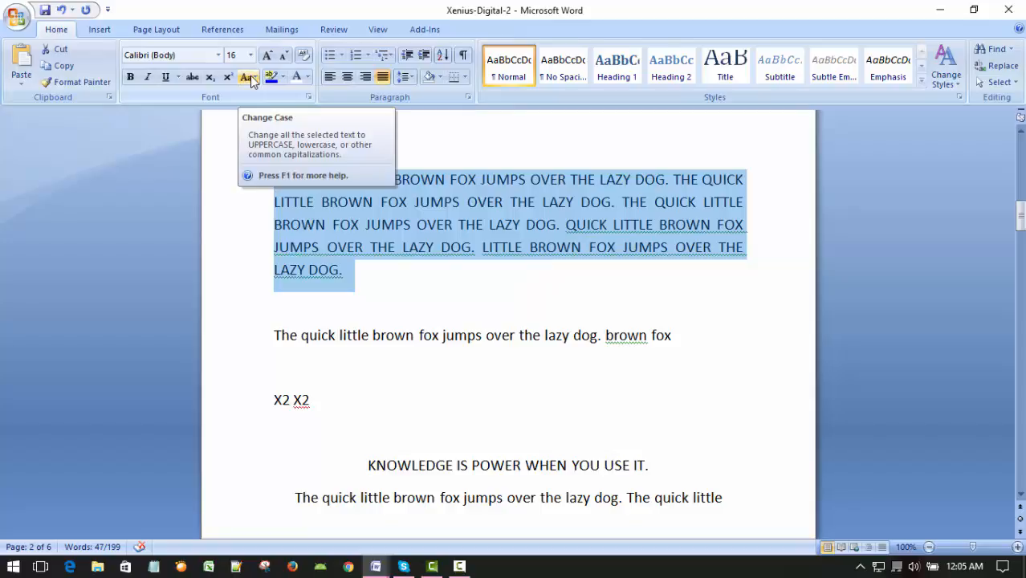
click(251, 77)
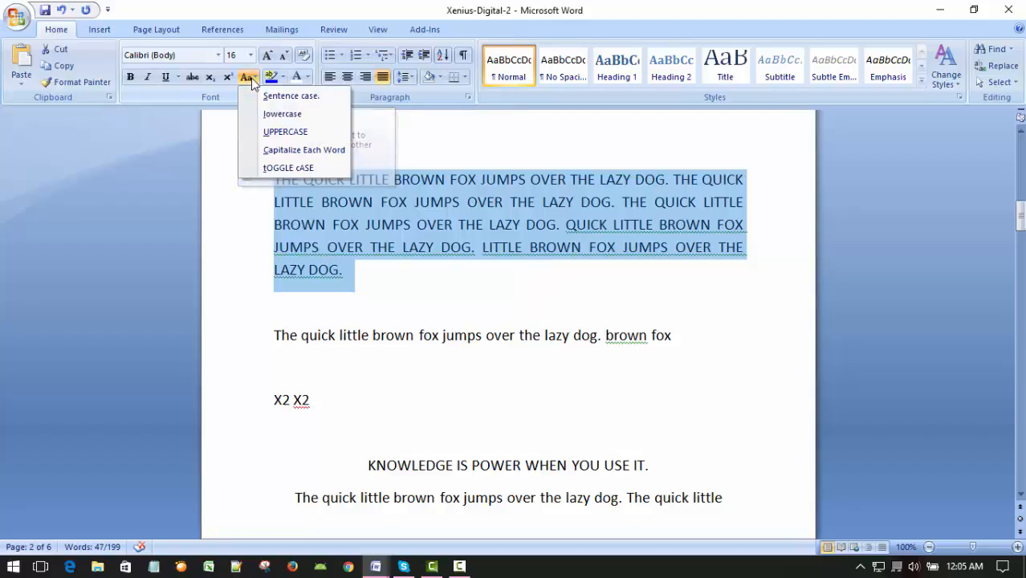
click(282, 114)
key(Up)
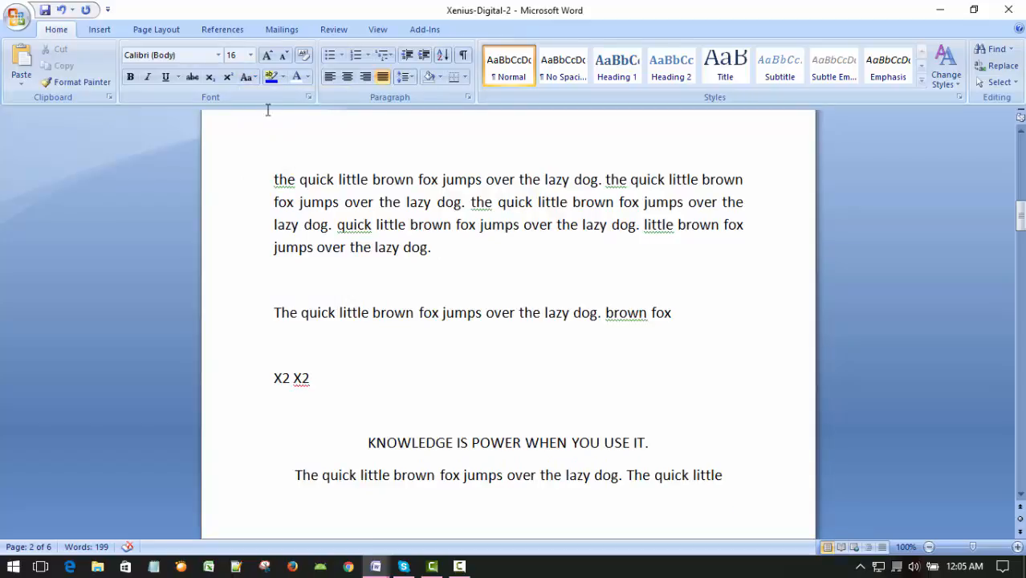
click(254, 77)
click(279, 170)
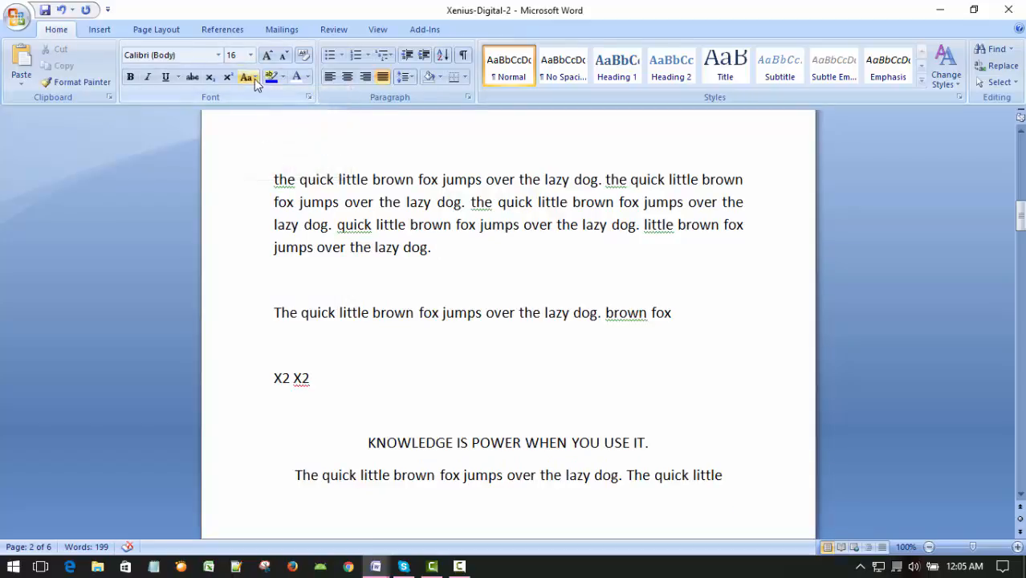
click(254, 77)
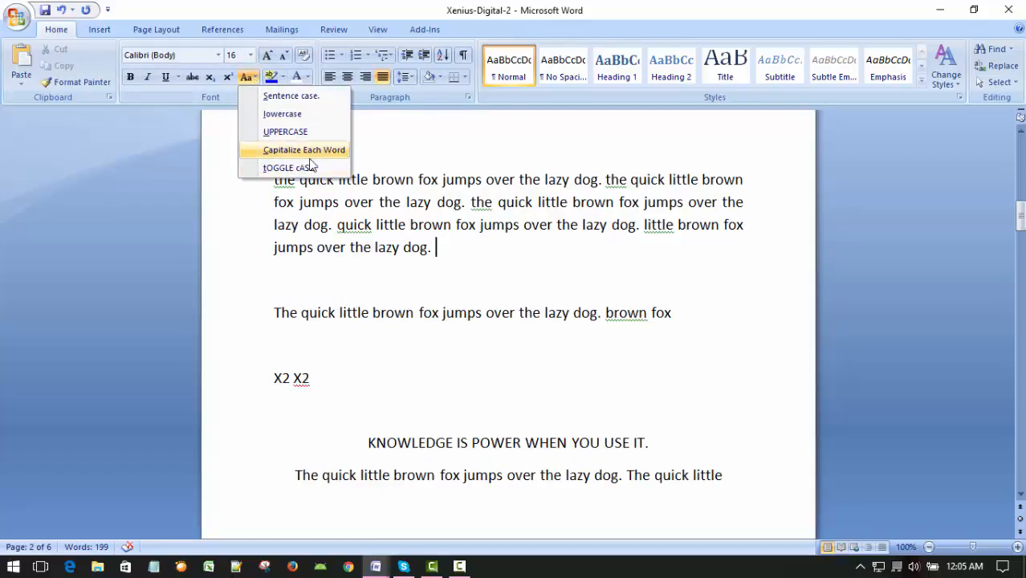
click(649, 280)
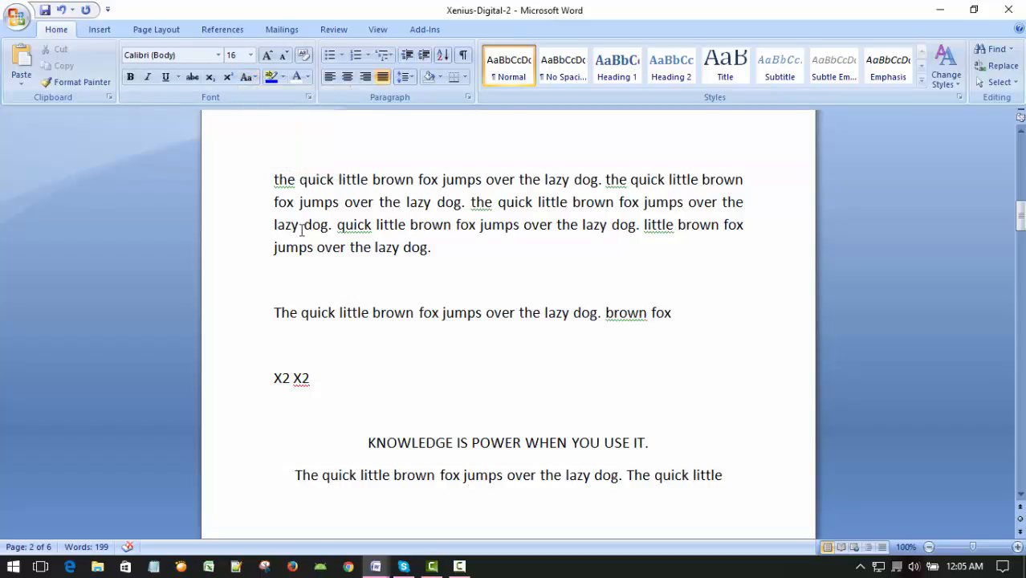
Change the case of the whole lowercase fox paragraph to Capitalize Each Word.
click(255, 193)
drag(256, 192, 254, 252)
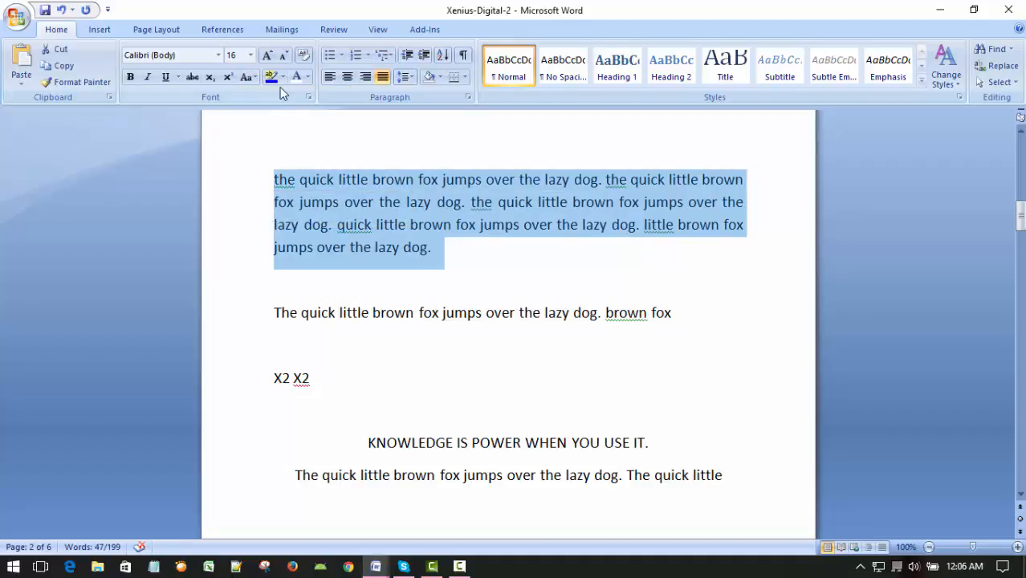
click(252, 78)
click(284, 163)
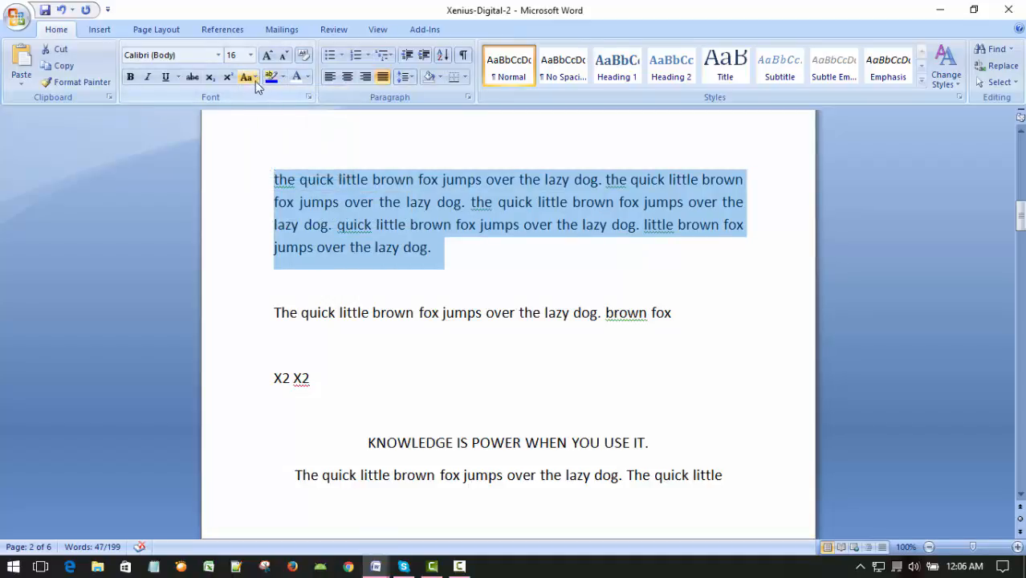
click(252, 78)
click(294, 157)
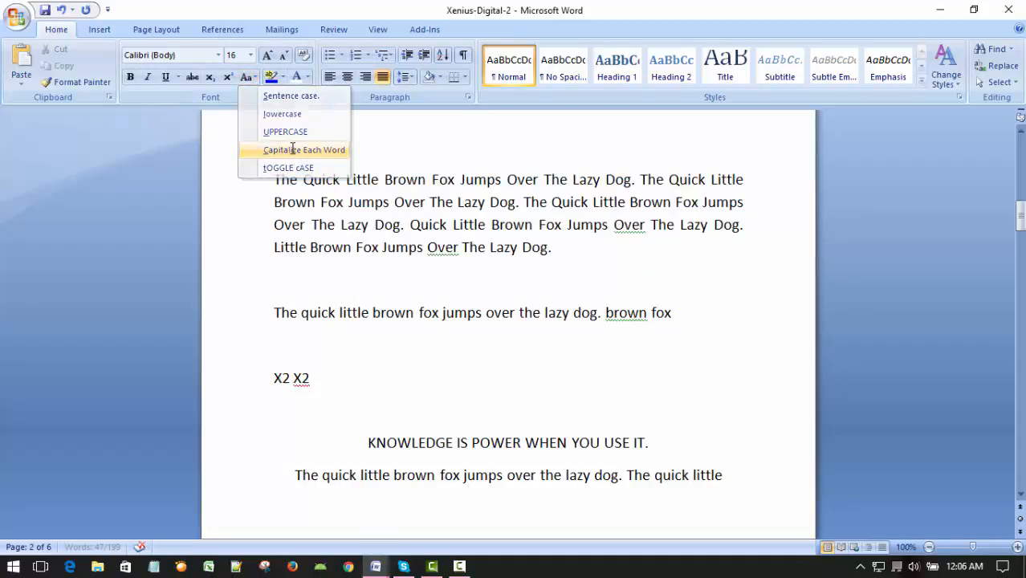
click(680, 273)
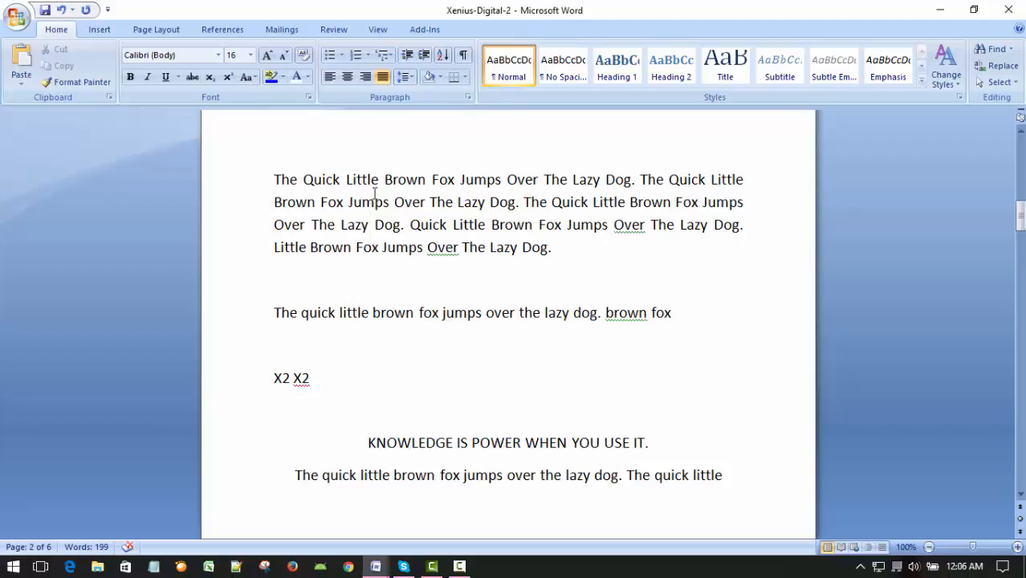
double_click(696, 224)
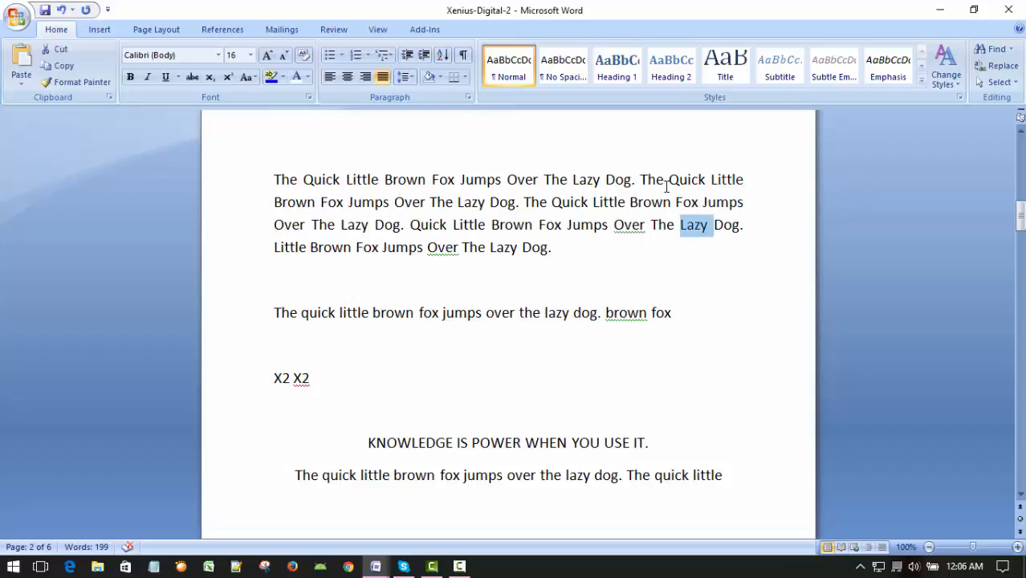
click(667, 186)
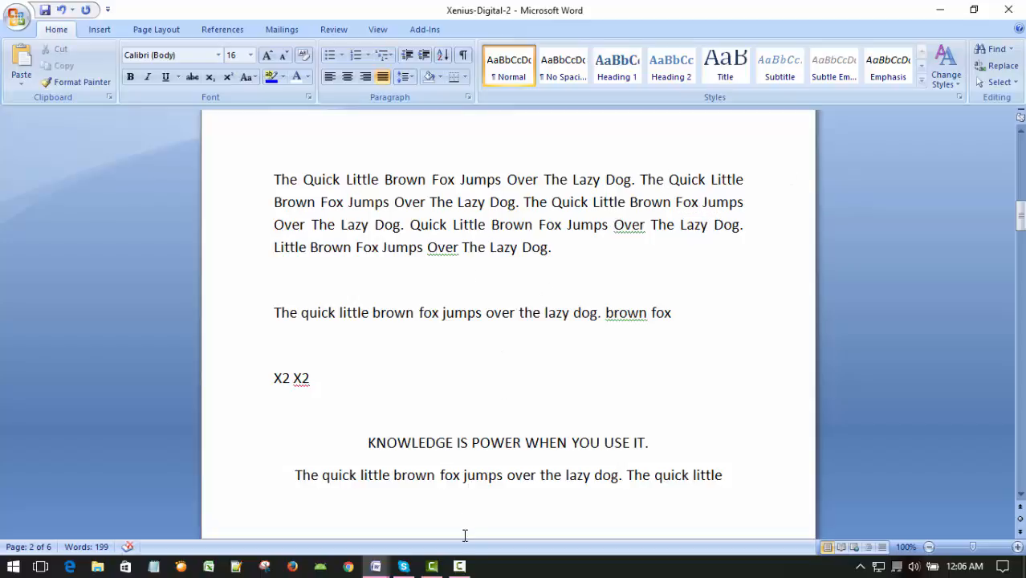
click(459, 566)
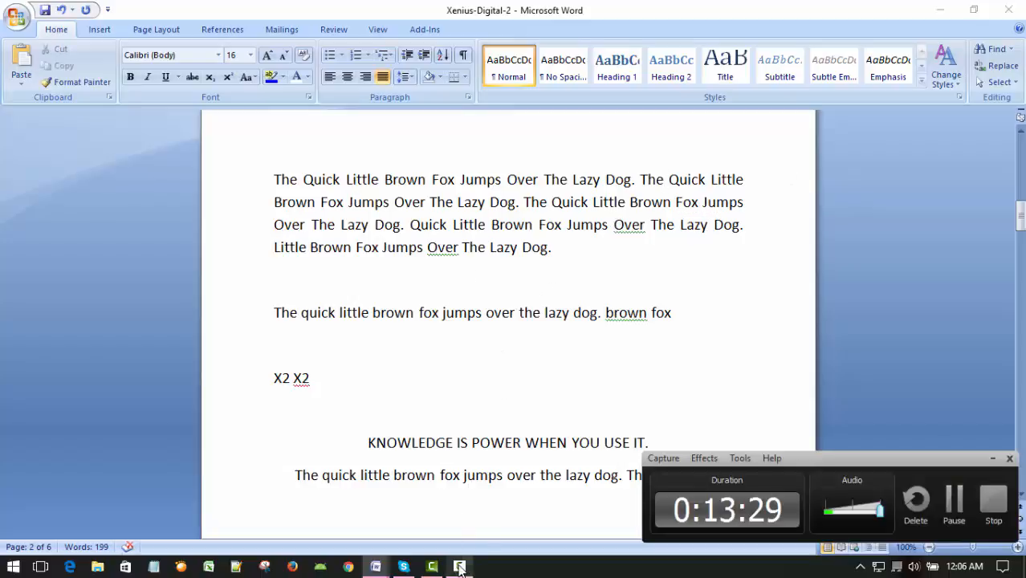
click(992, 459)
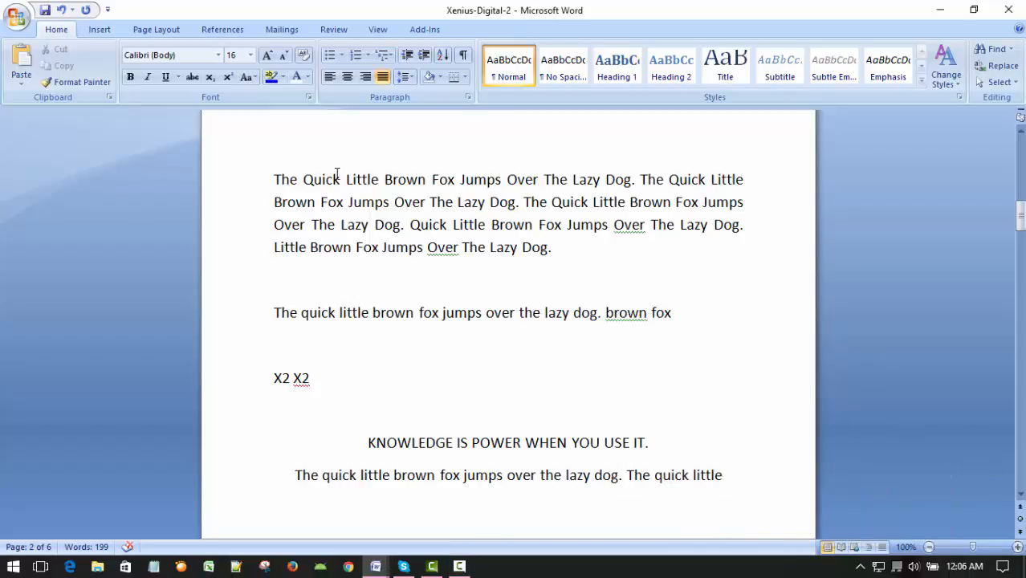
click(570, 264)
click(253, 78)
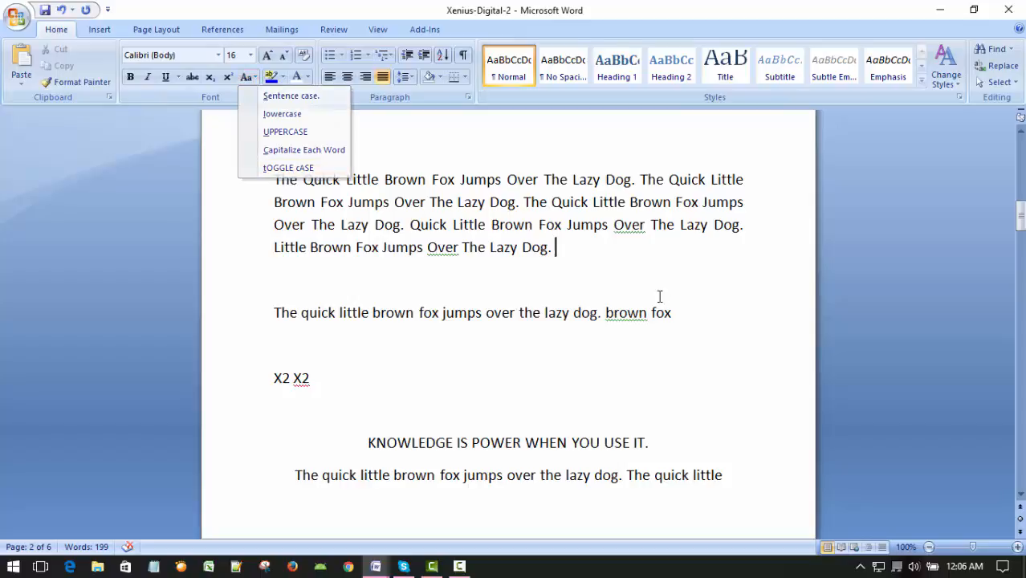
click(492, 269)
key(Up)
key(Up)
key(Up)
key(Up)
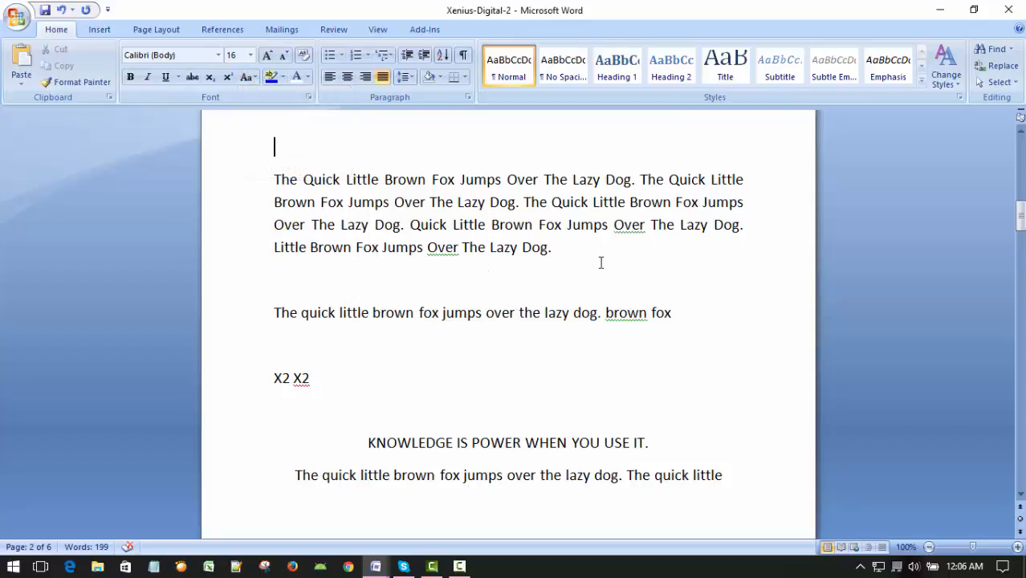
Undo the Capitalize Each Word change on the fox paragraph and apply tOGGLE cASE to the whole paragraph.
key(ctrl+z)
click(599, 266)
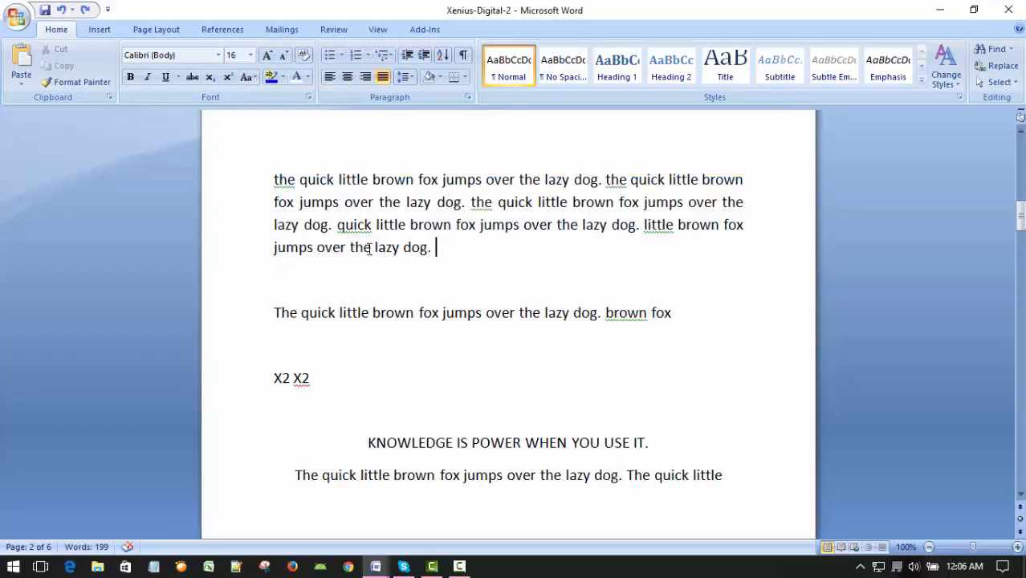
drag(271, 185, 467, 245)
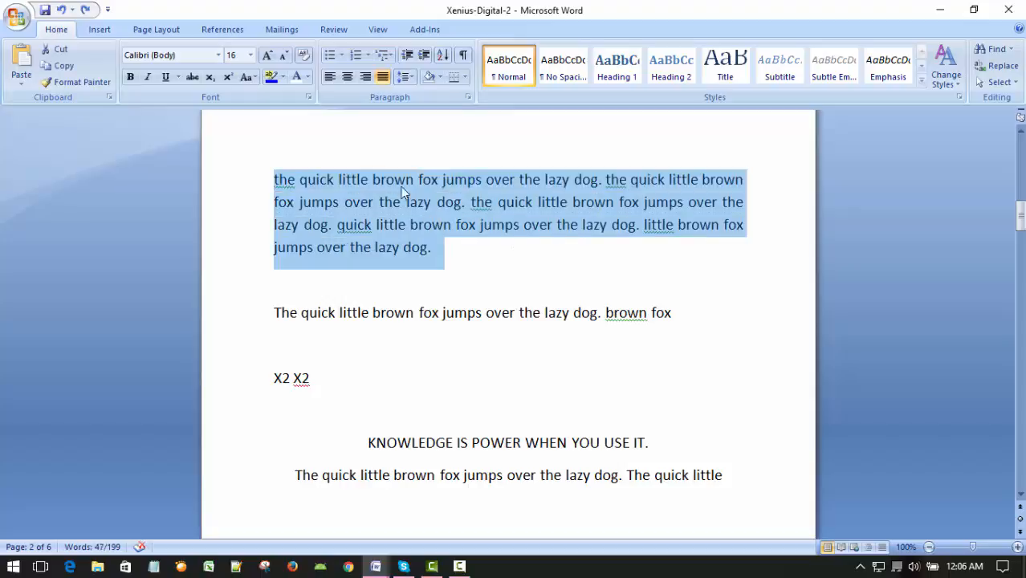
click(254, 78)
click(283, 171)
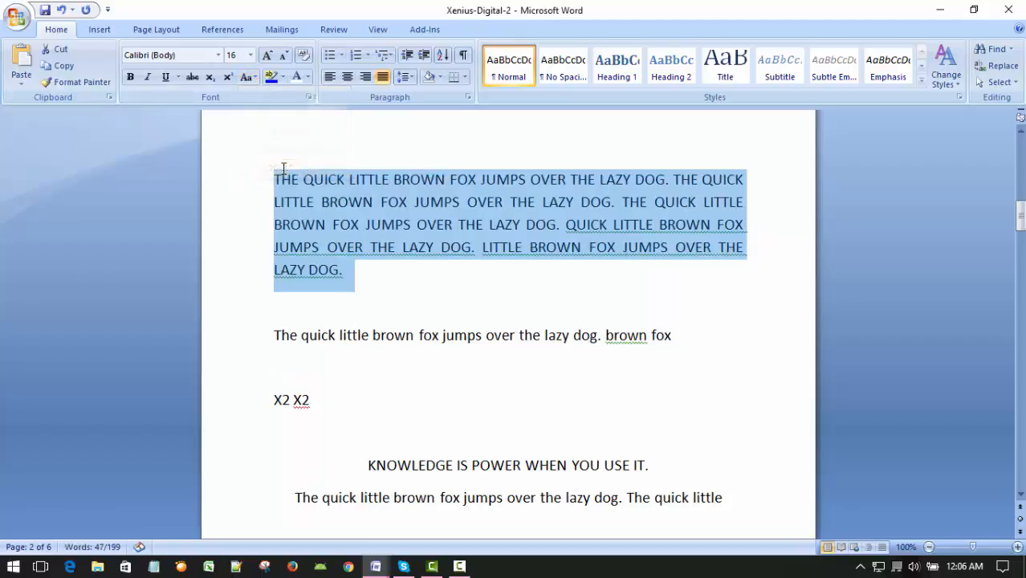
click(488, 299)
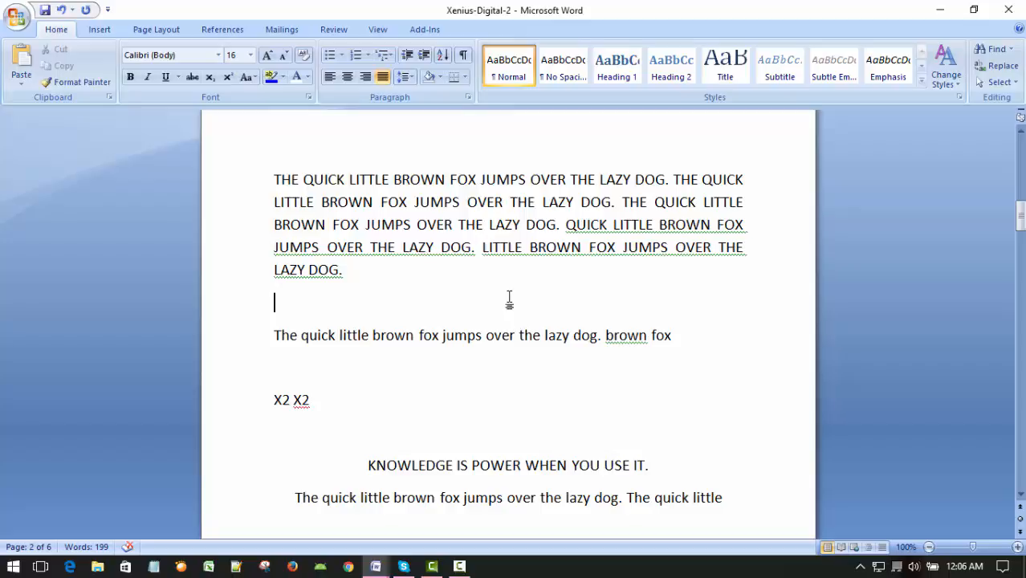
Split "brown fox" off the single fox sentence into its own line with two paragraph breaks.
click(606, 335)
key(Return)
key(Return)
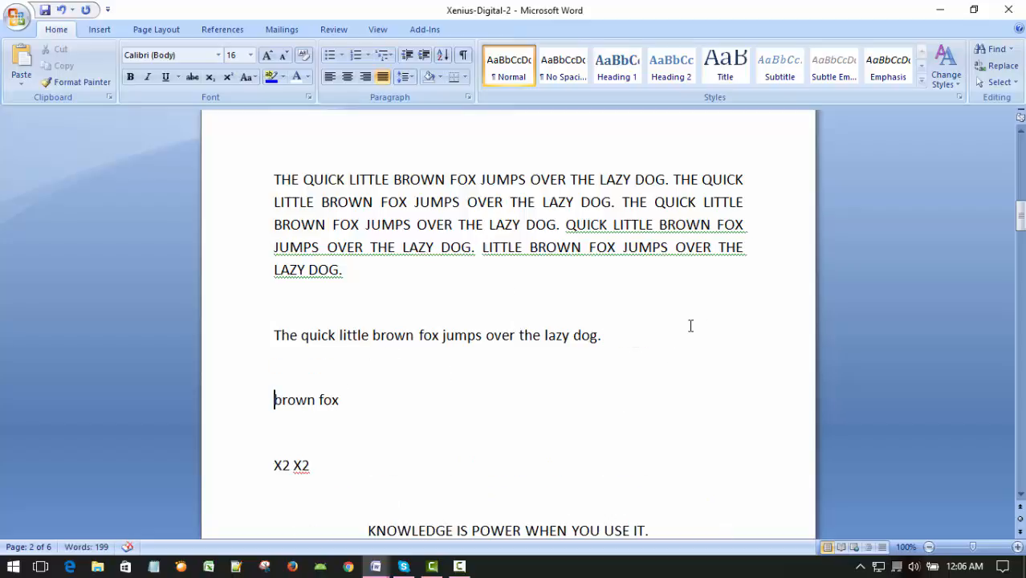
Apply tOGGLE cASE to the line "The quick little brown fox jumps over the lazy dog." and clear the selection.
click(258, 337)
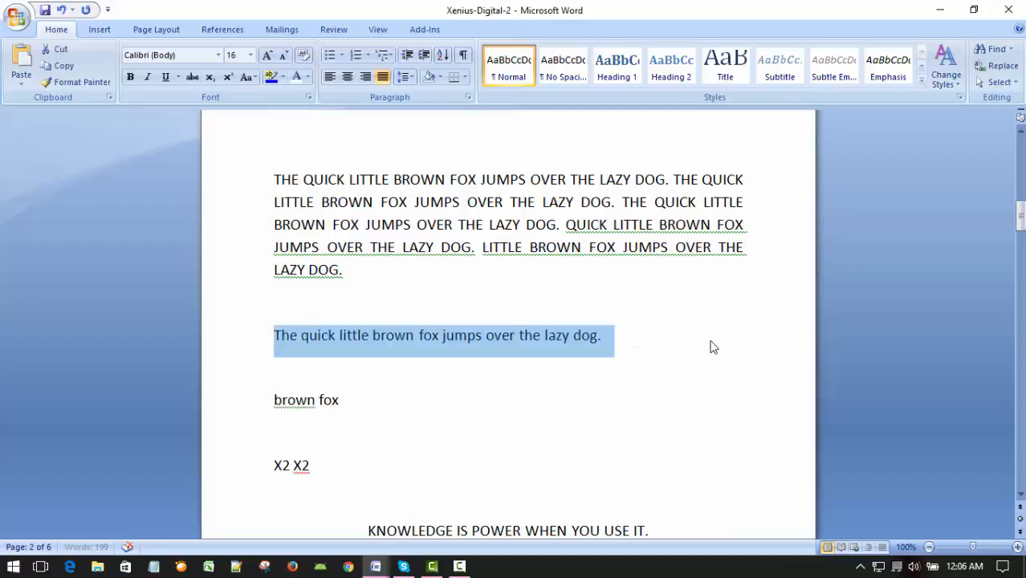
click(254, 77)
click(288, 168)
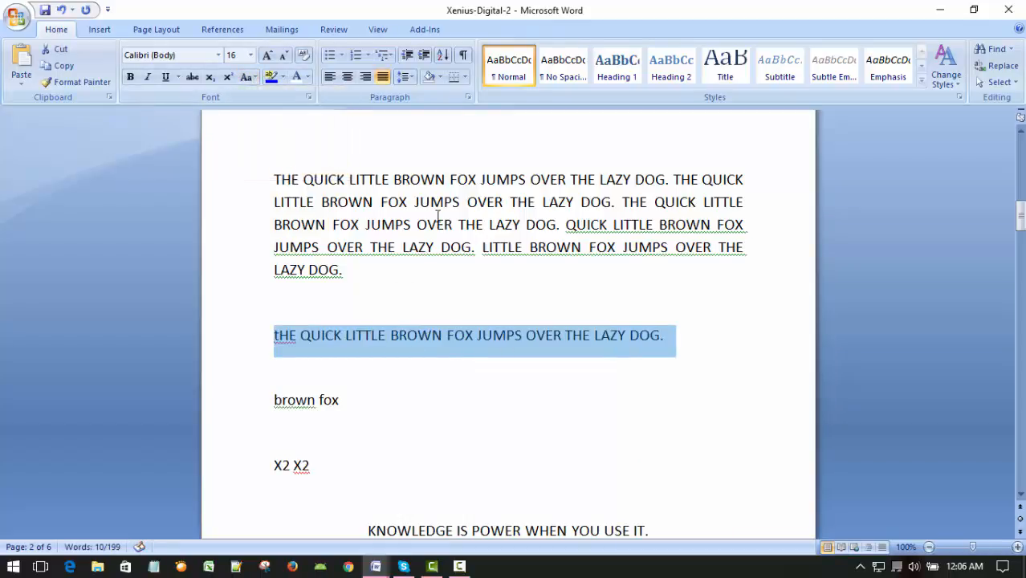
click(699, 309)
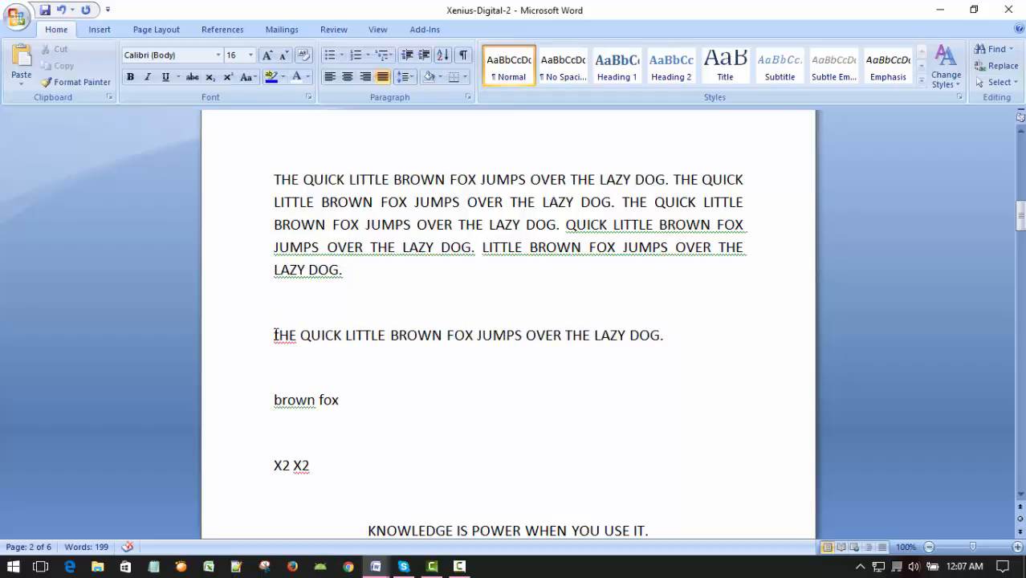
click(386, 383)
double_click(487, 335)
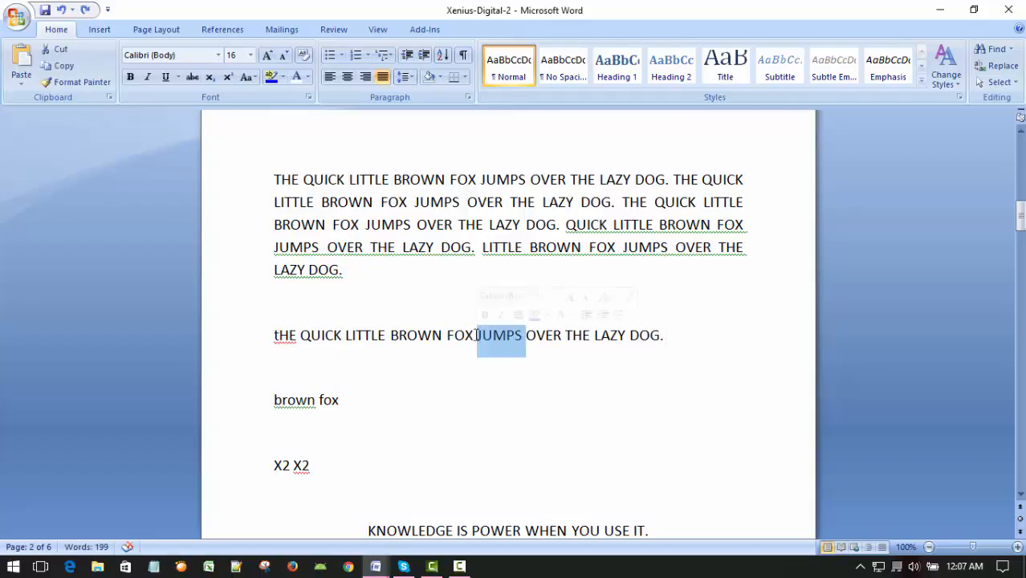
click(252, 77)
click(251, 77)
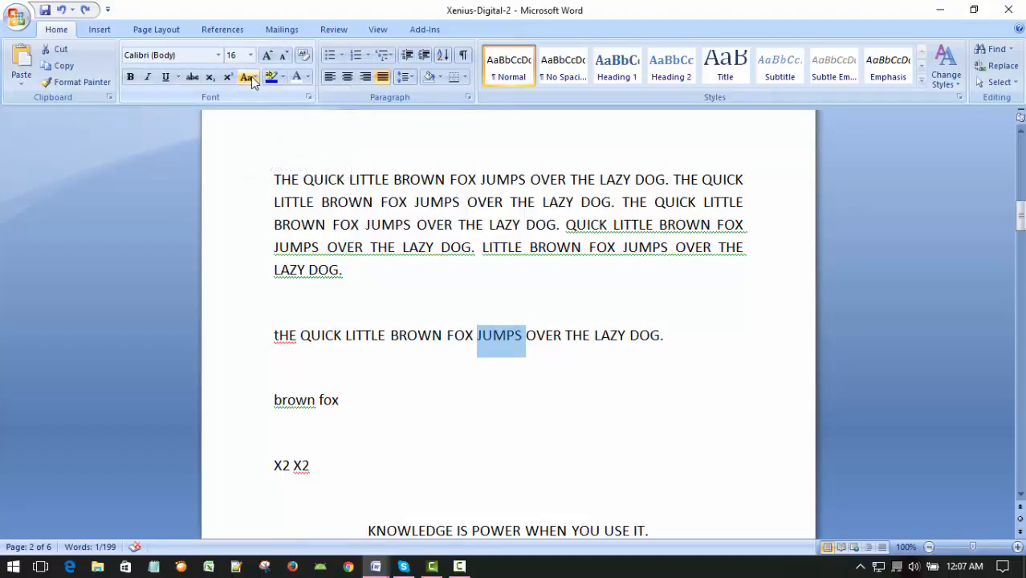
click(251, 77)
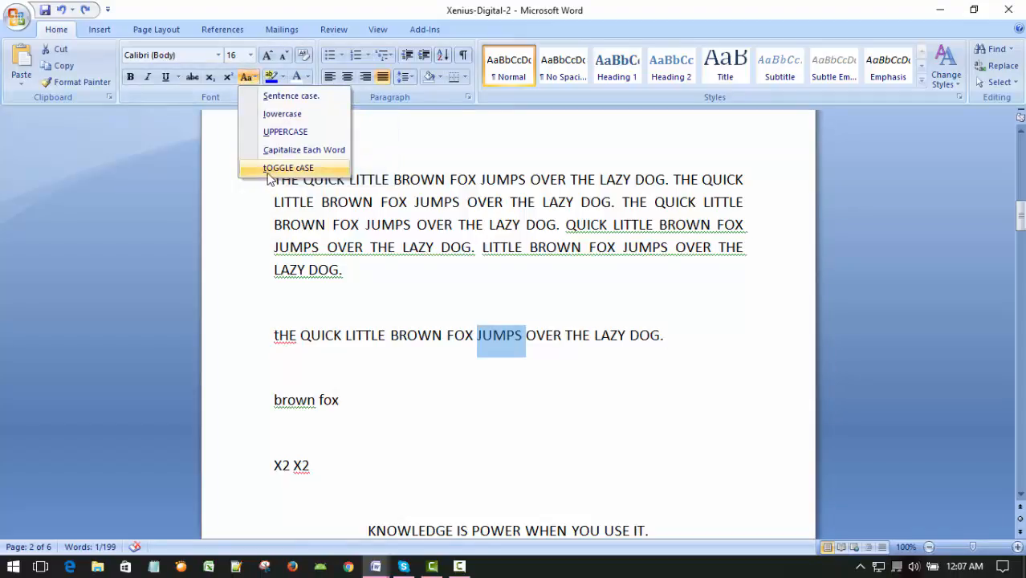
click(666, 309)
click(664, 377)
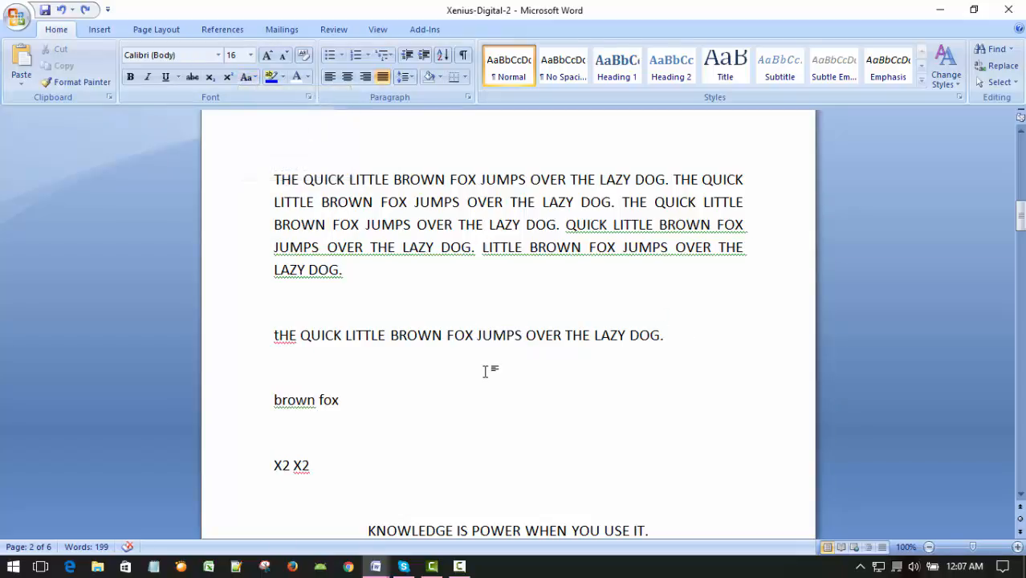
Apply tOGGLE cASE to the lowercase "brown fox" line and clear the selection.
drag(274, 399, 371, 403)
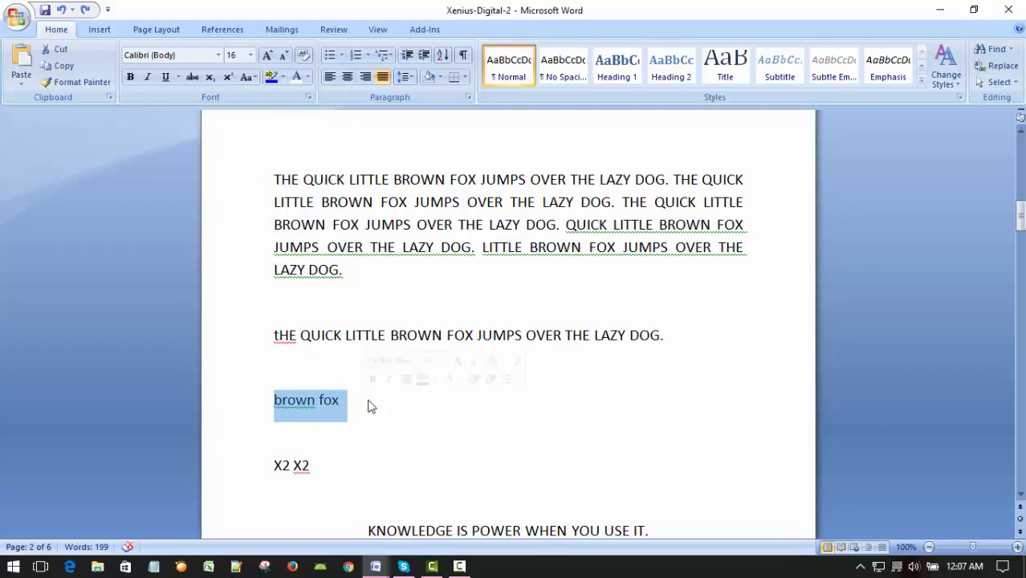
click(253, 79)
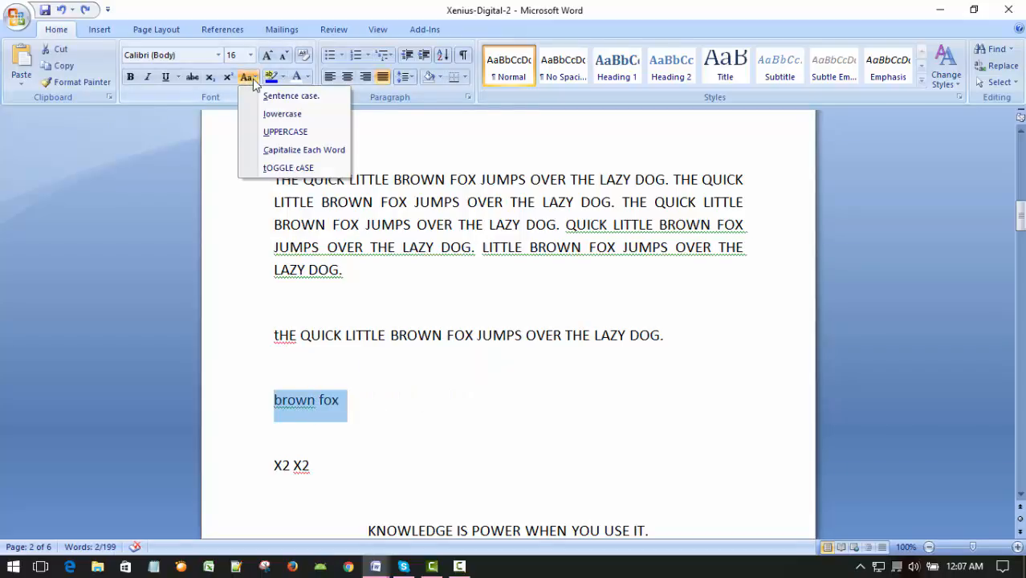
click(286, 172)
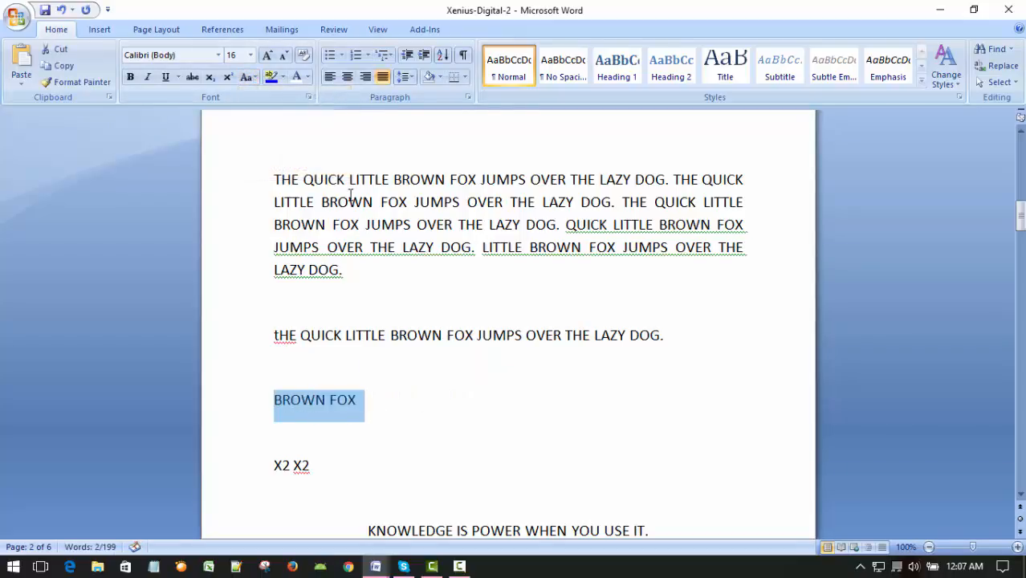
click(462, 411)
Apply tOGGLE cASE again to the uppercase "BROWN FOX" line to return it to lowercase.
drag(273, 408, 387, 401)
click(252, 79)
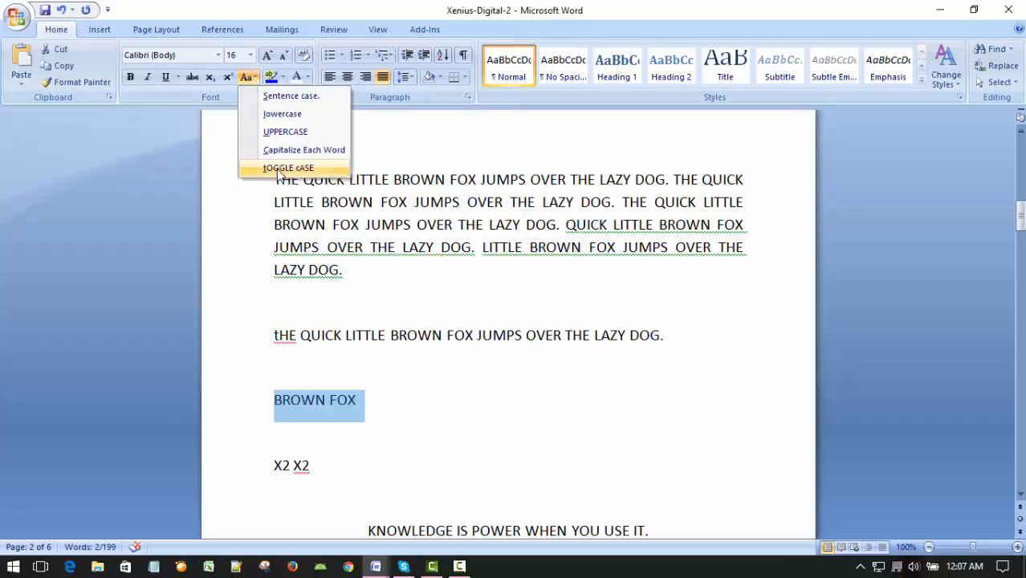
click(279, 170)
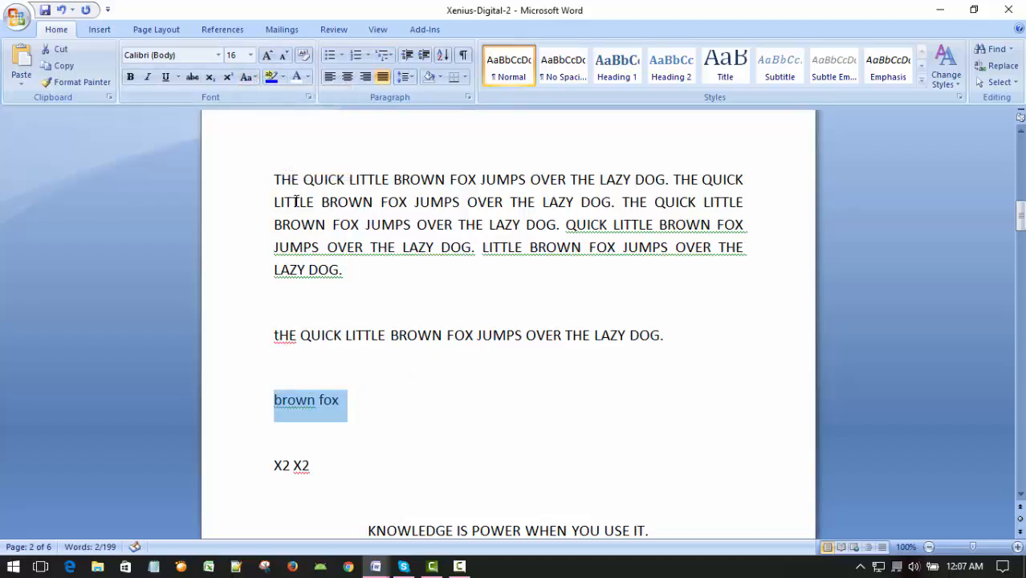
click(458, 449)
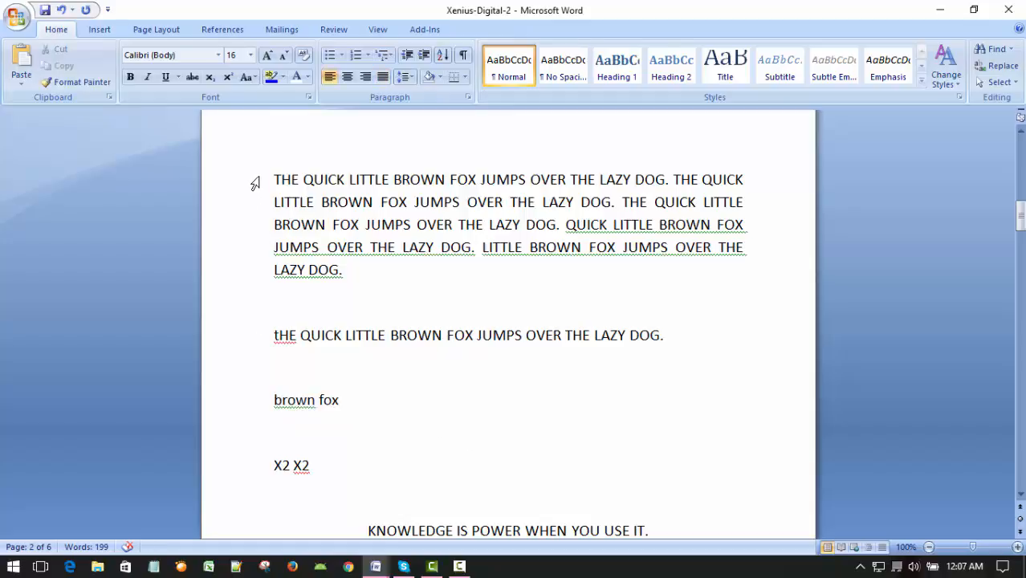
Apply UPPERCASE to the whole fox paragraph, toggle its case to lowercase with tOGGLE cASE, and clear the selection.
drag(254, 183, 275, 270)
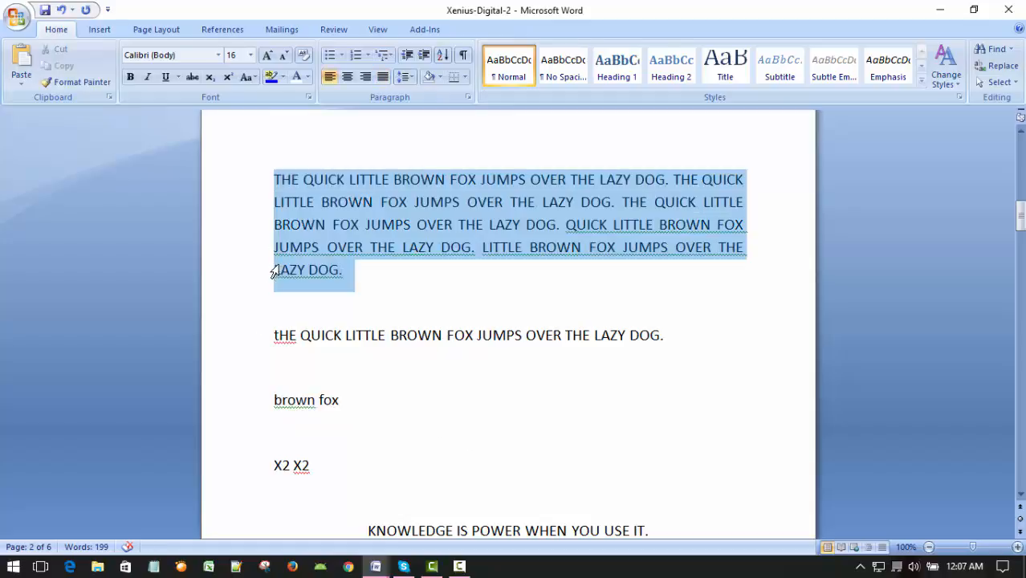
click(252, 78)
click(292, 135)
click(255, 76)
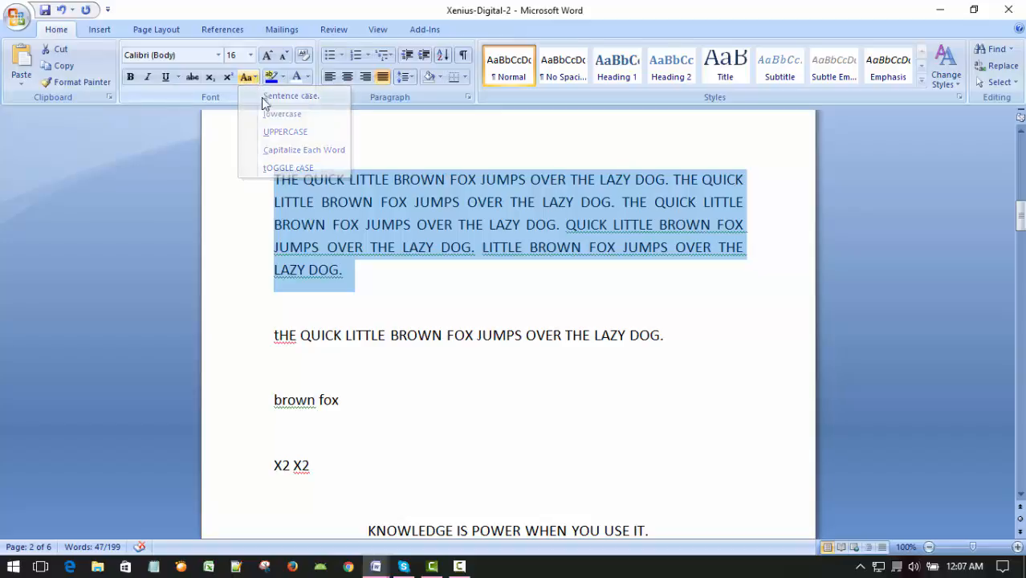
click(285, 132)
click(253, 76)
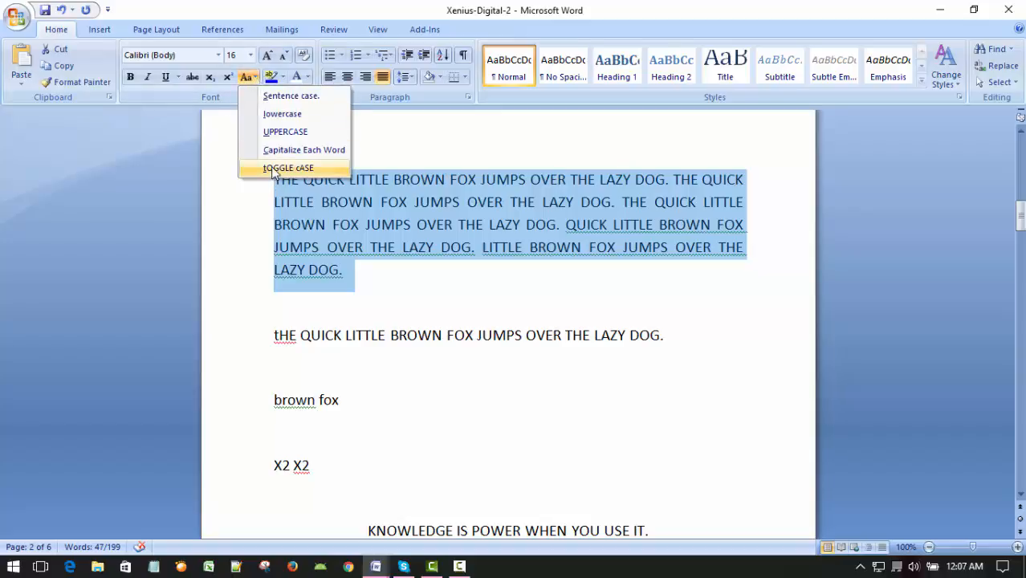
click(273, 168)
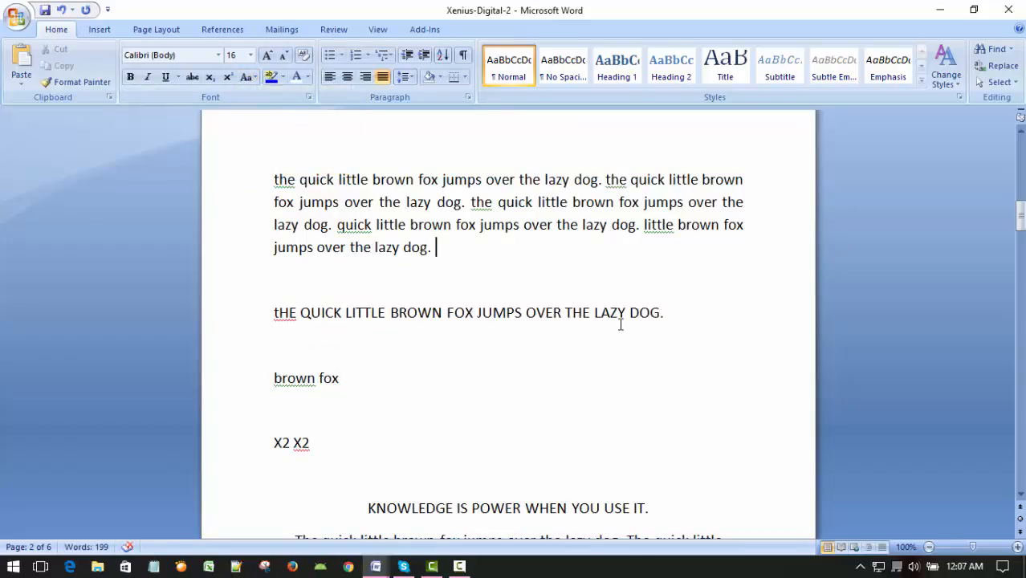
click(600, 282)
click(615, 257)
click(590, 153)
click(610, 255)
scroll(472, 355, down, 3)
scroll(472, 344, up, 8)
scroll(472, 339, up, 10)
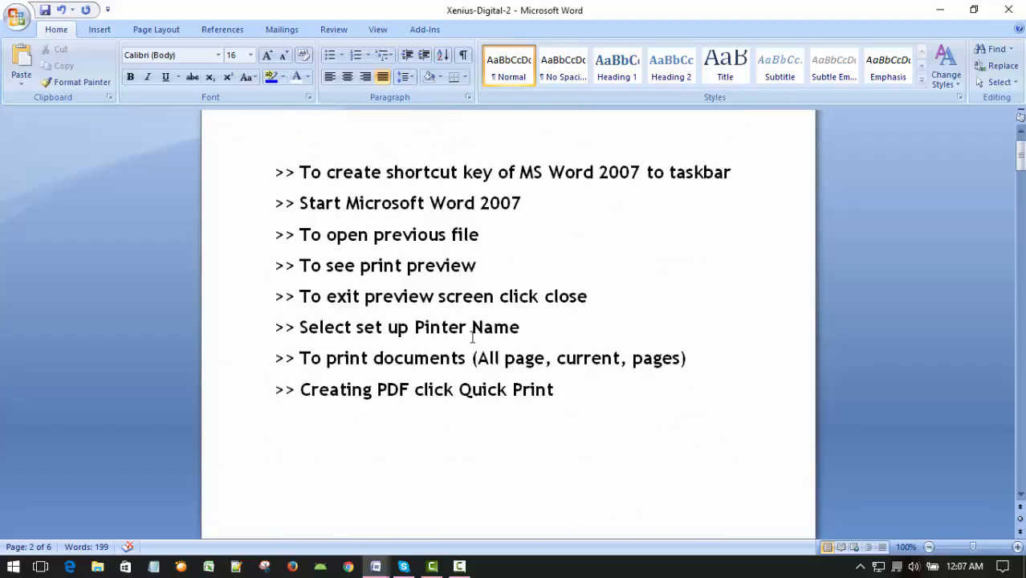
scroll(638, 319, down, 20)
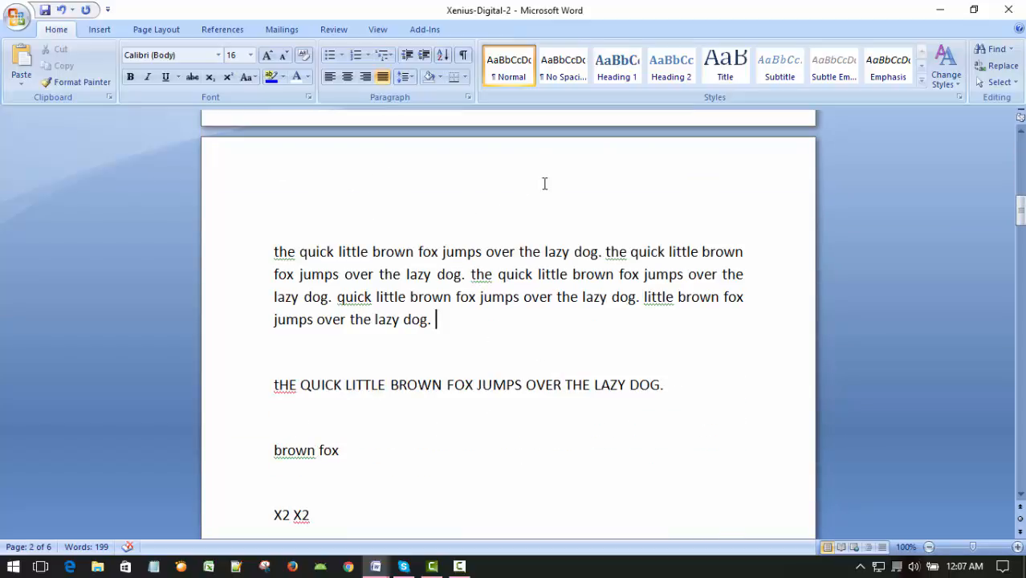
Open the recent document "Microsoft Office Word 2007 Tutorial Schedule" and review the Part-6 Home Menu topic list.
click(17, 18)
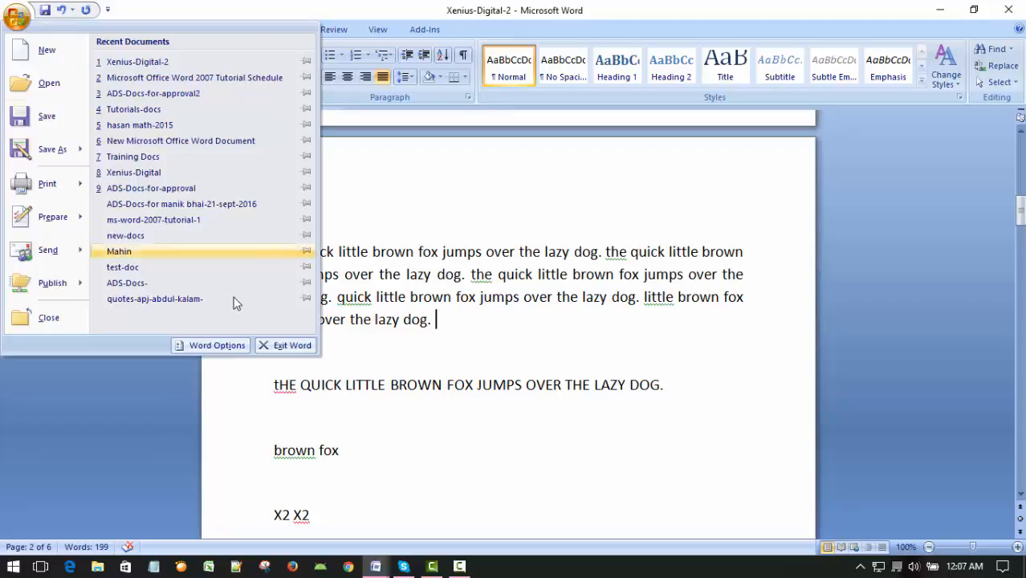
click(245, 76)
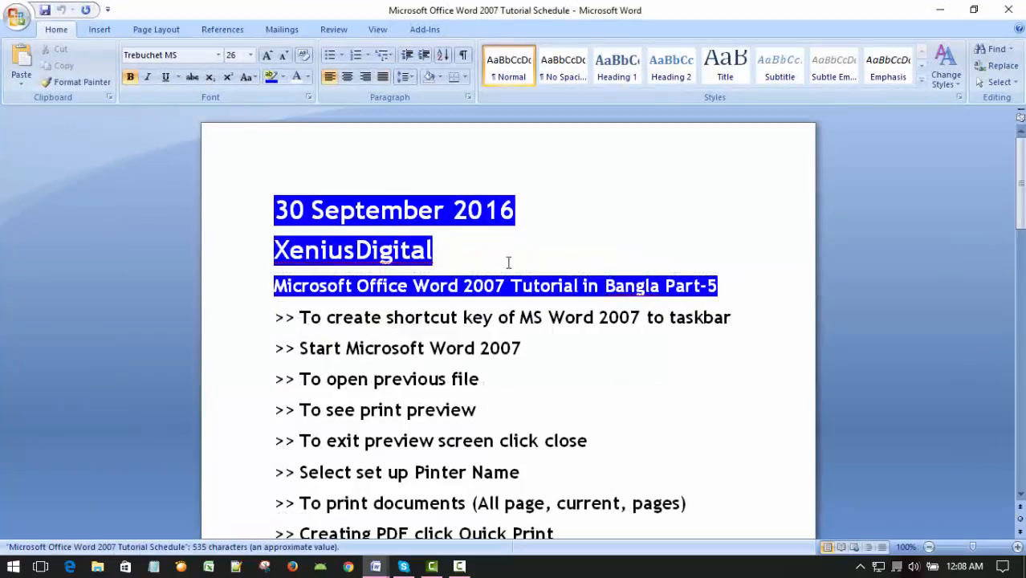
scroll(706, 331, down, 5)
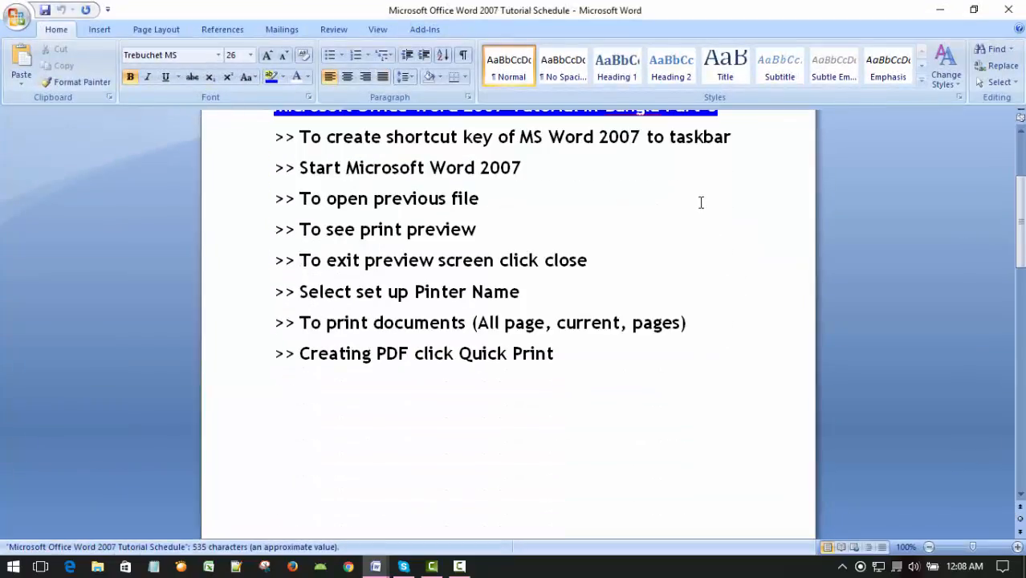
scroll(603, 365, down, 15)
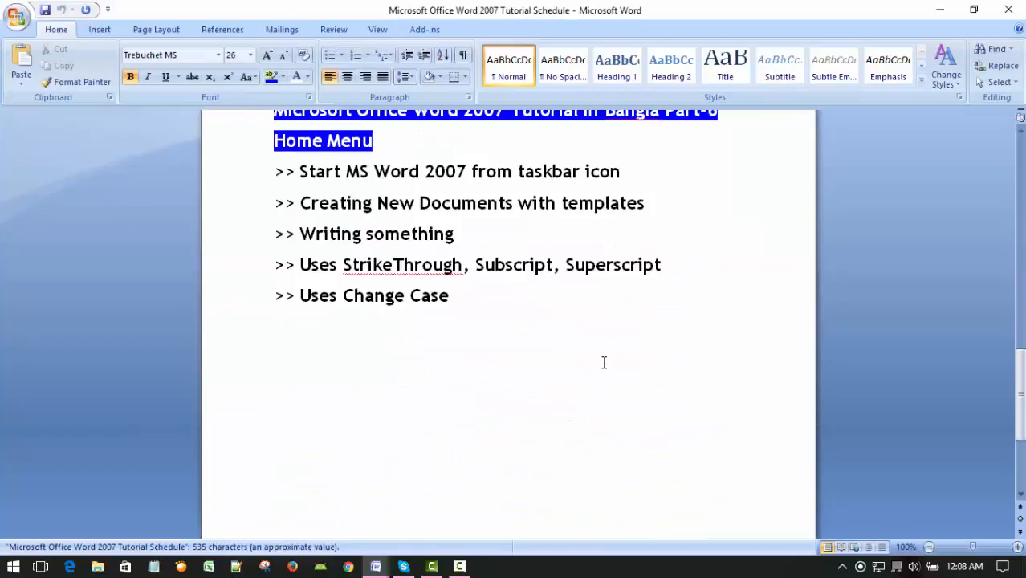
click(566, 241)
click(604, 384)
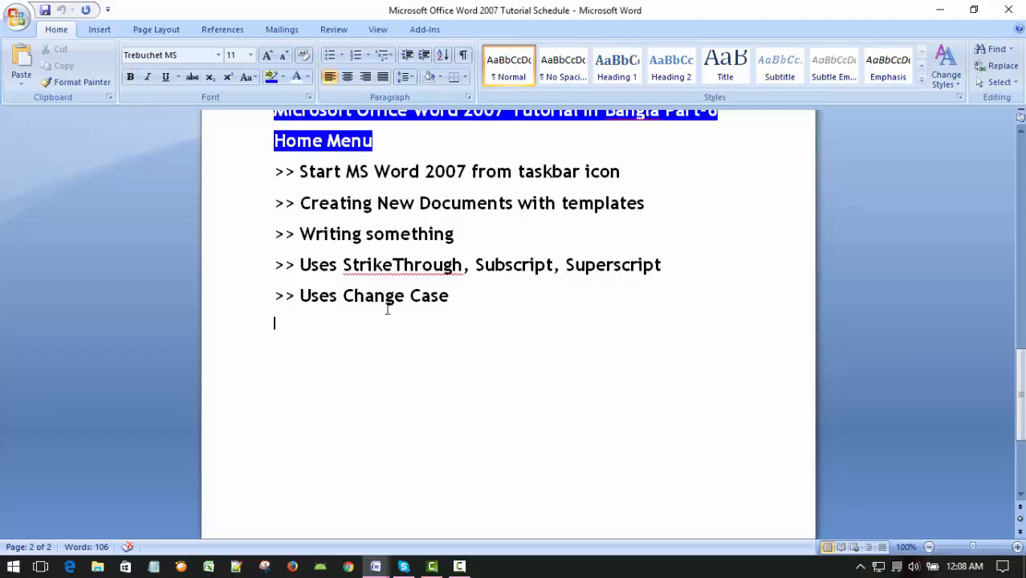
scroll(380, 336, up, 6)
scroll(365, 340, down, 4)
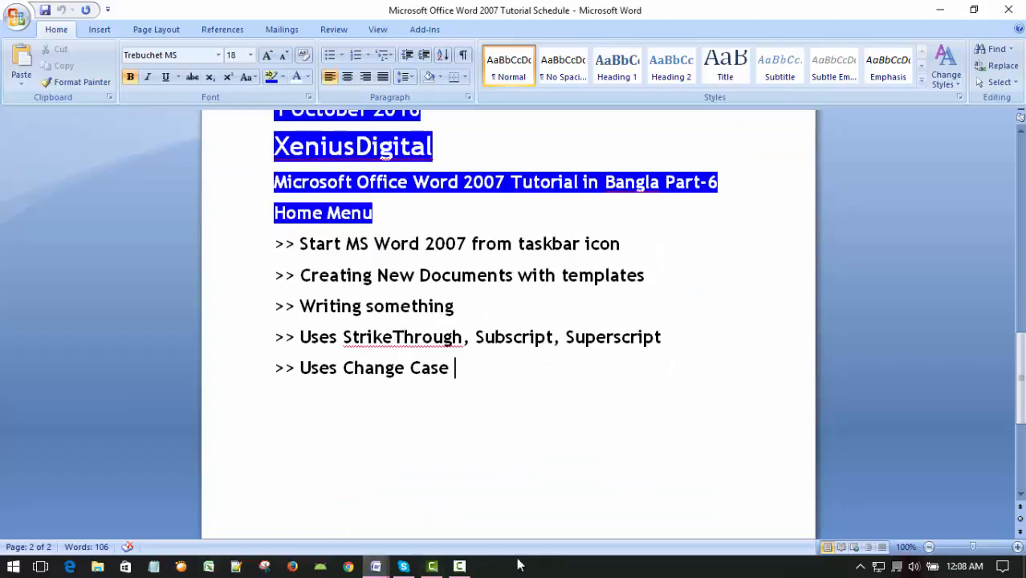
click(461, 571)
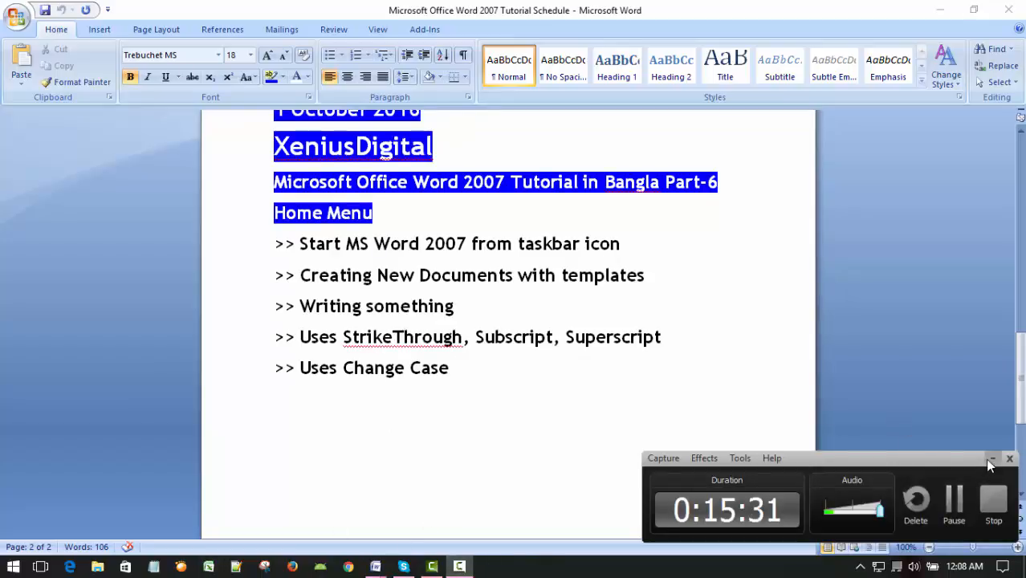
click(989, 462)
click(531, 423)
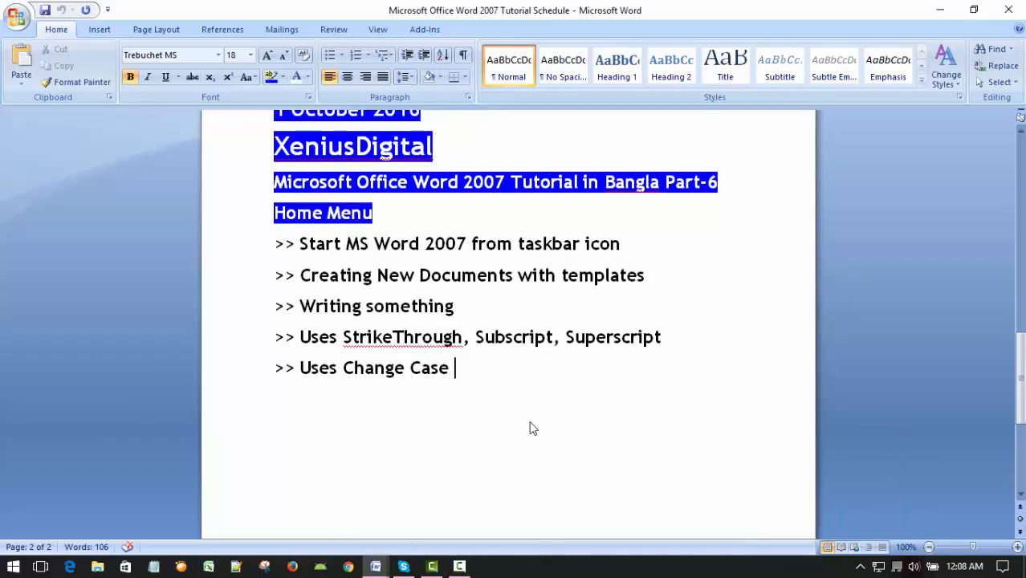
scroll(531, 421, down, 2)
scroll(529, 421, up, 1)
scroll(594, 353, up, 3)
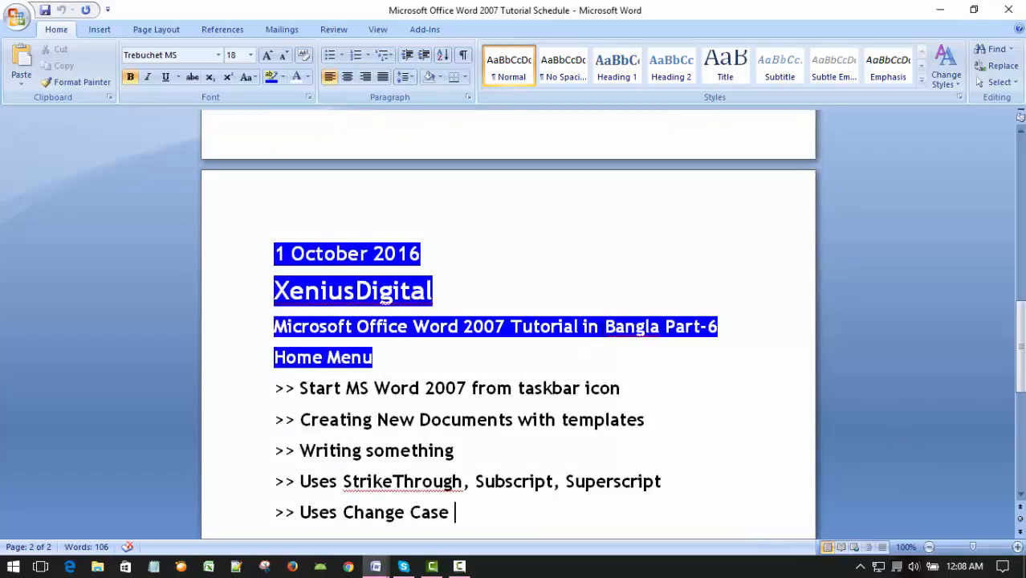
scroll(603, 332, down, 1)
scroll(603, 333, down, 2)
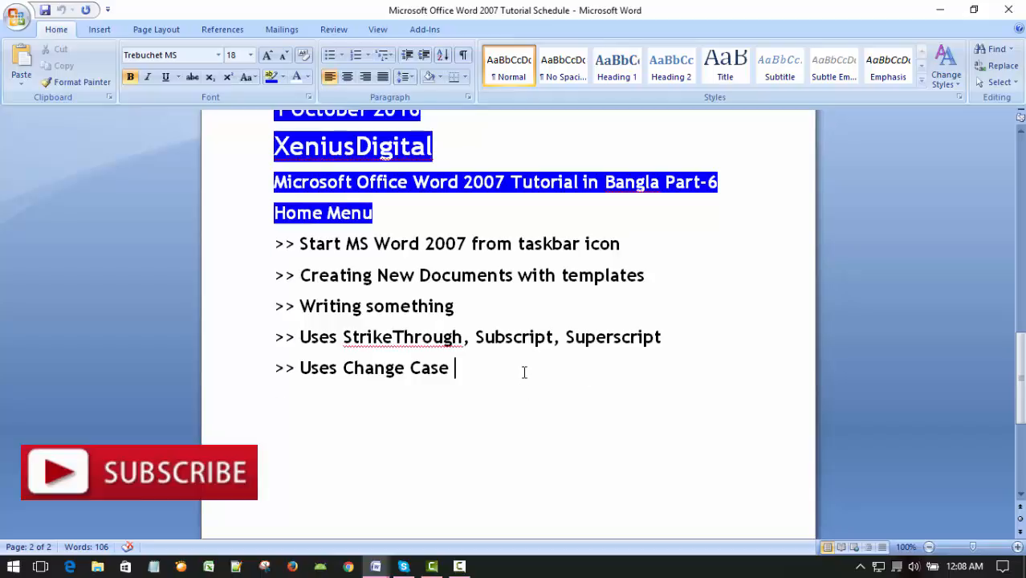
scroll(548, 393, up, 1)
scroll(549, 394, down, 2)
scroll(549, 394, up, 1)
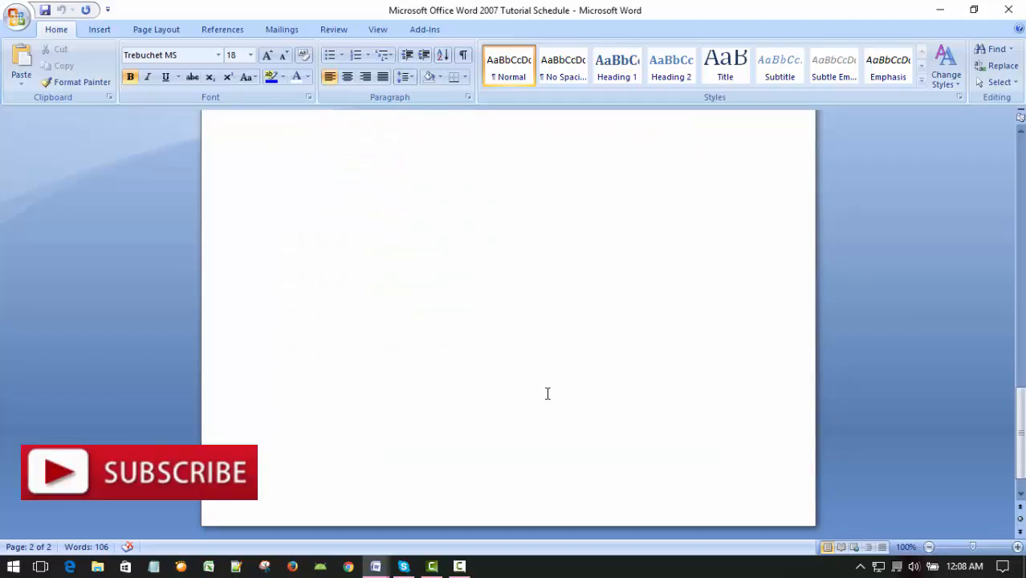
scroll(548, 387, down, 2)
scroll(549, 387, up, 2)
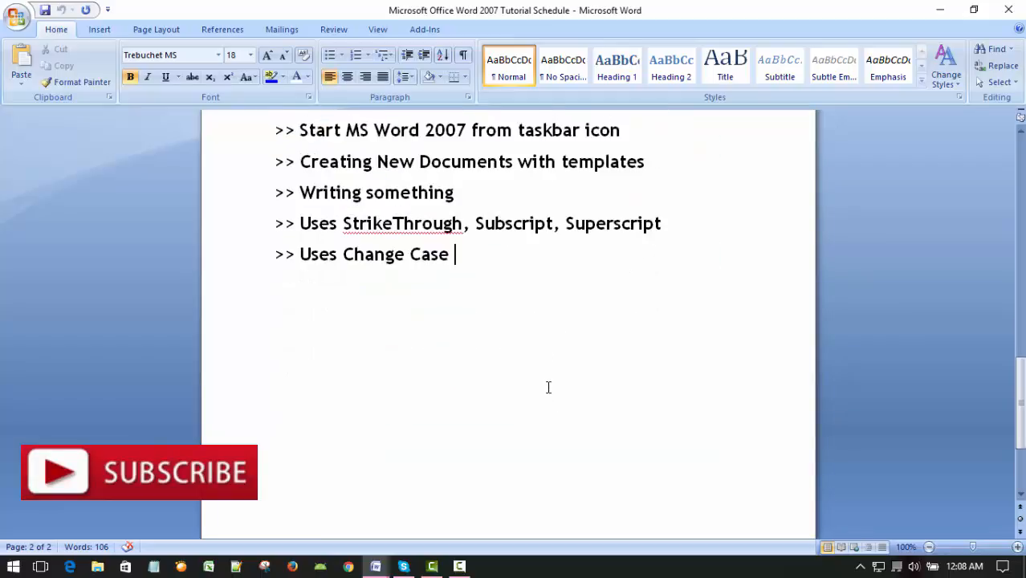
scroll(551, 385, down, 3)
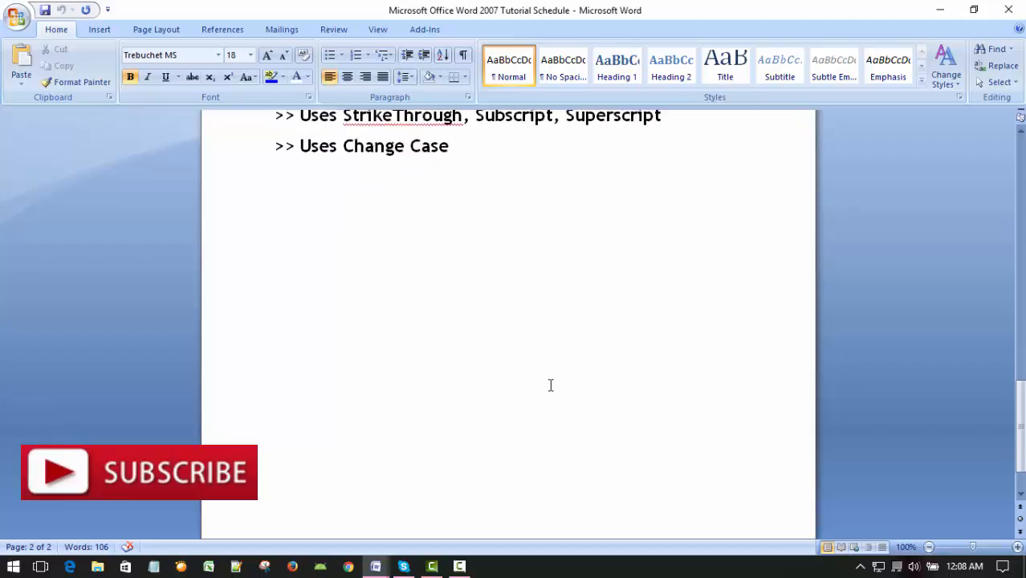
scroll(554, 384, up, 7)
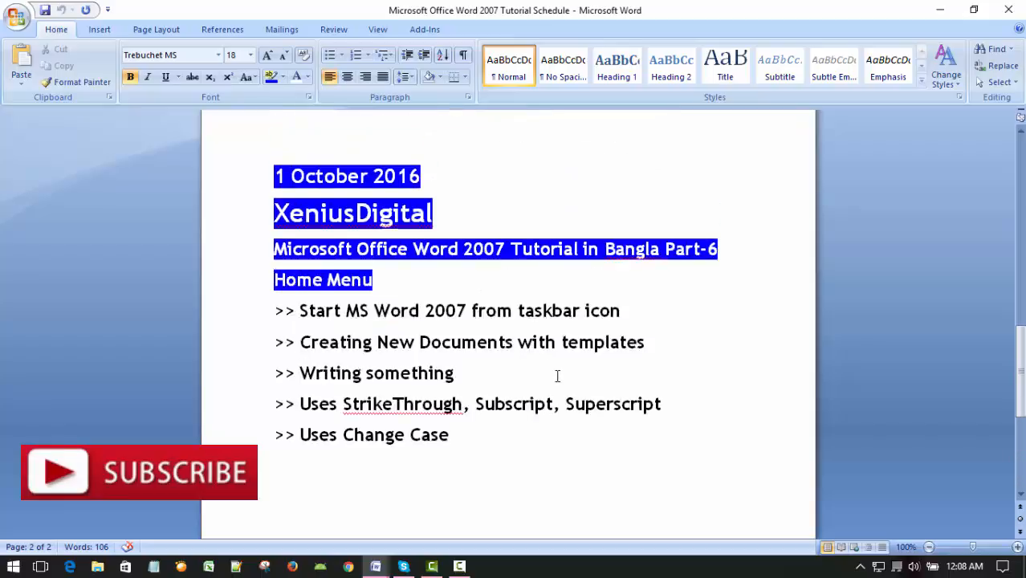
scroll(557, 377, up, 1)
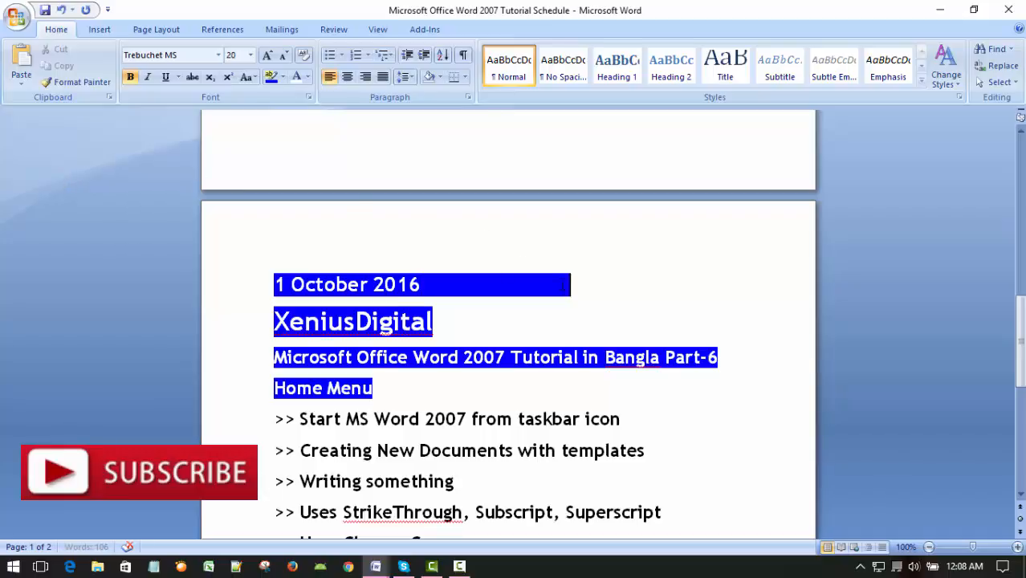
Close the "Microsoft Office Word 2007 Tutorial Schedule" document without saving its changes.
click(16, 17)
click(54, 318)
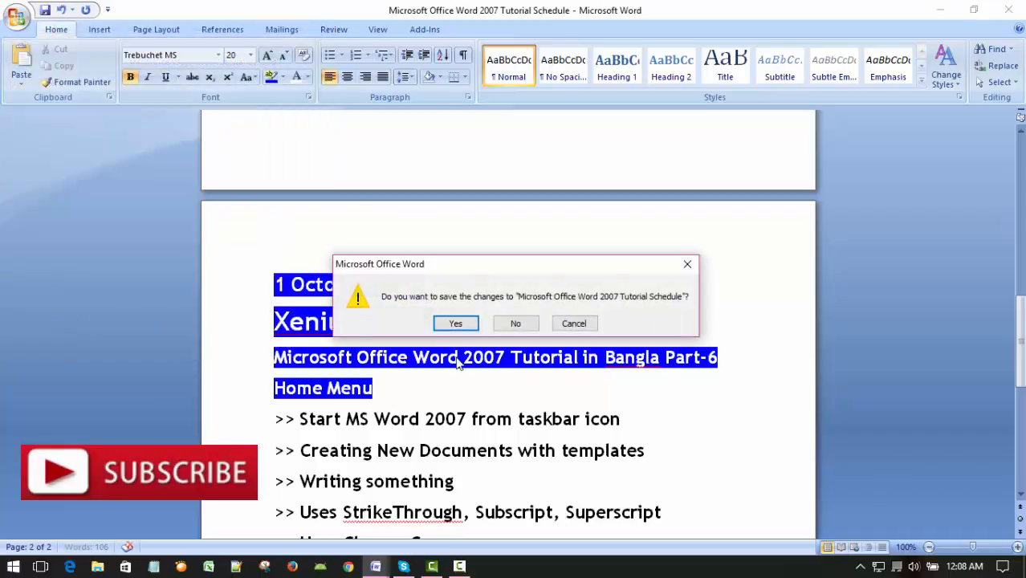
click(516, 324)
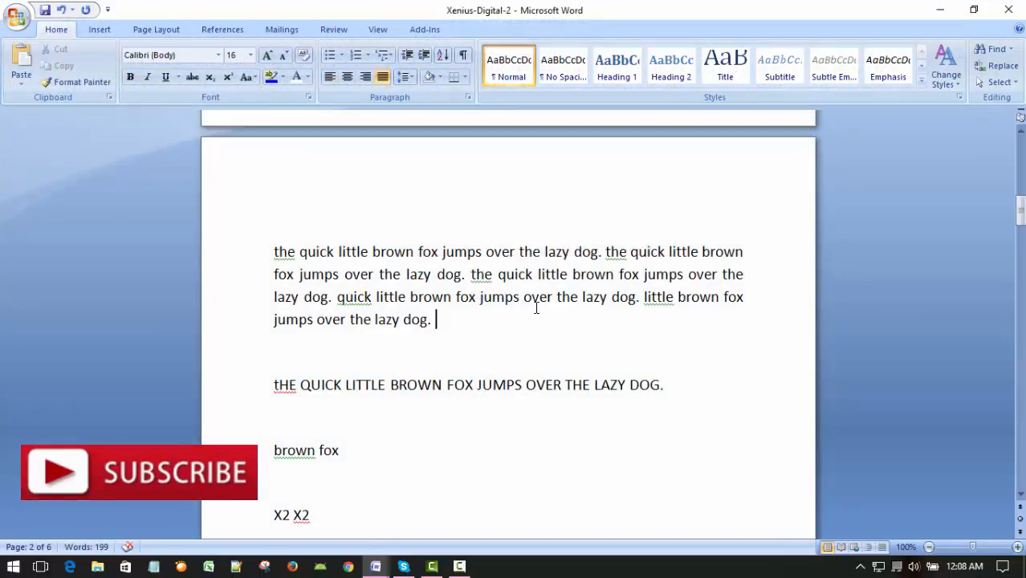
Close the Xenius-Digital-2 document and discard its changes.
click(16, 18)
click(59, 320)
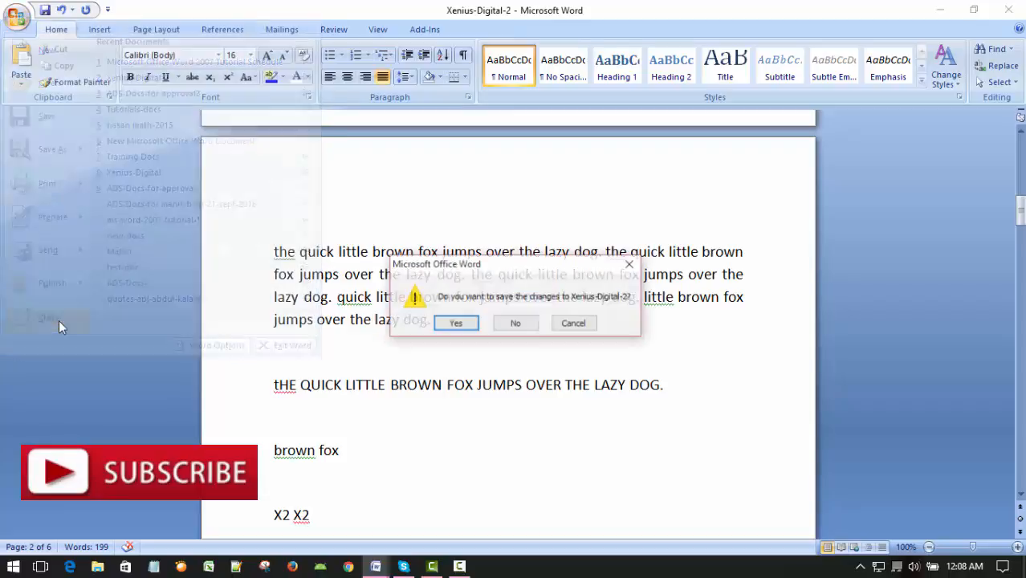
click(515, 322)
Close the unsaved Document1 containing the topic list without saving it.
click(16, 18)
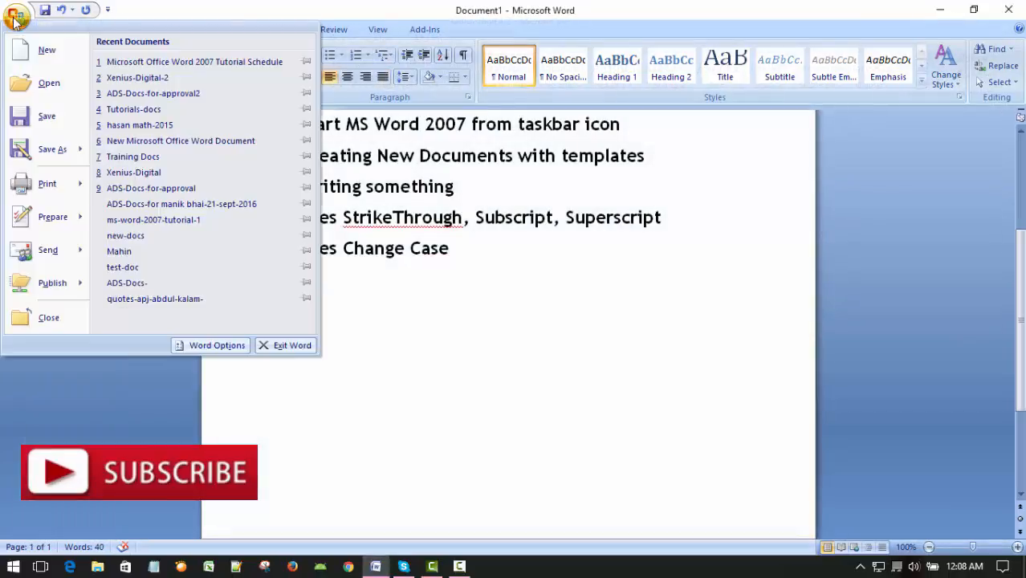
click(58, 321)
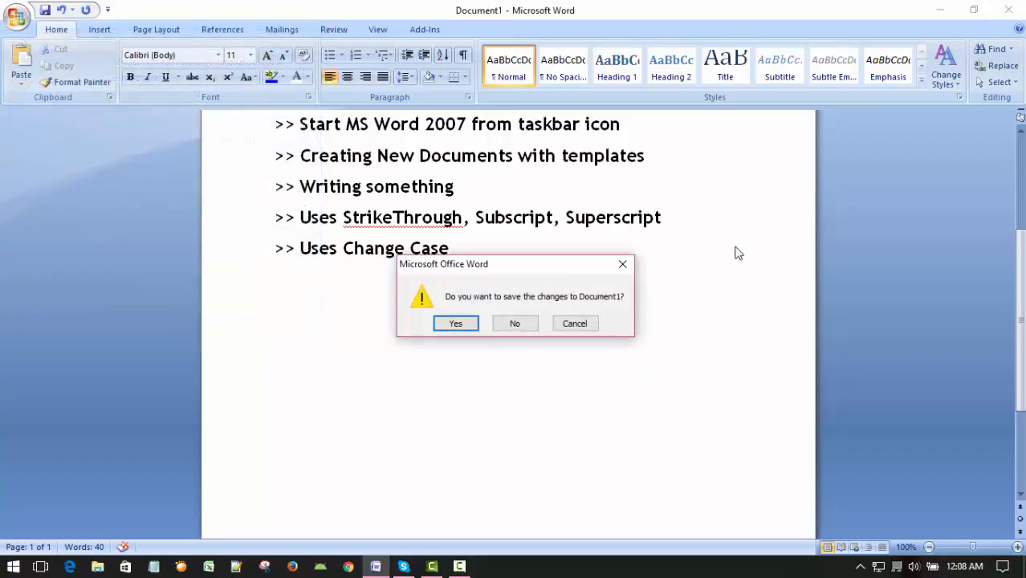
click(514, 323)
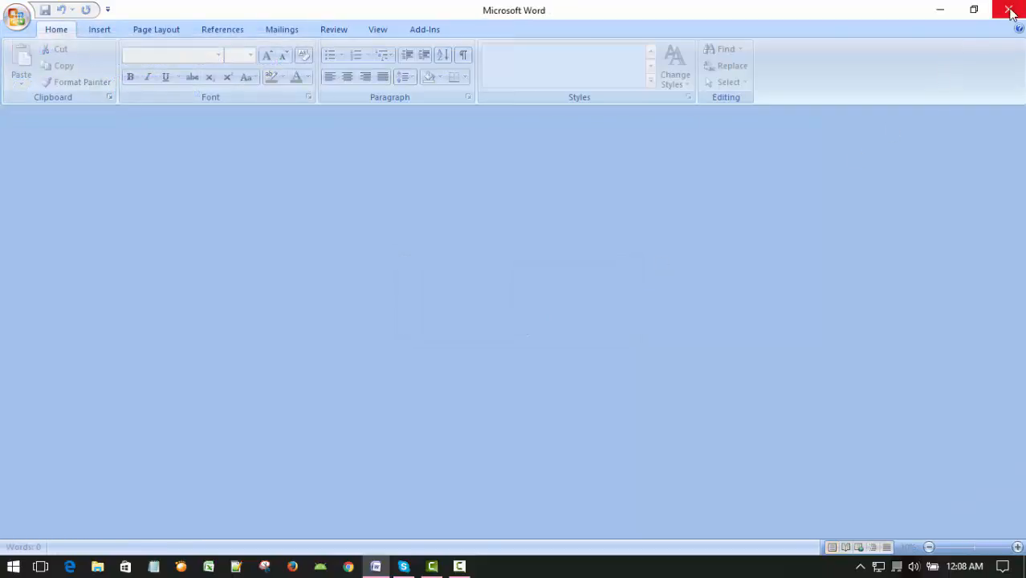